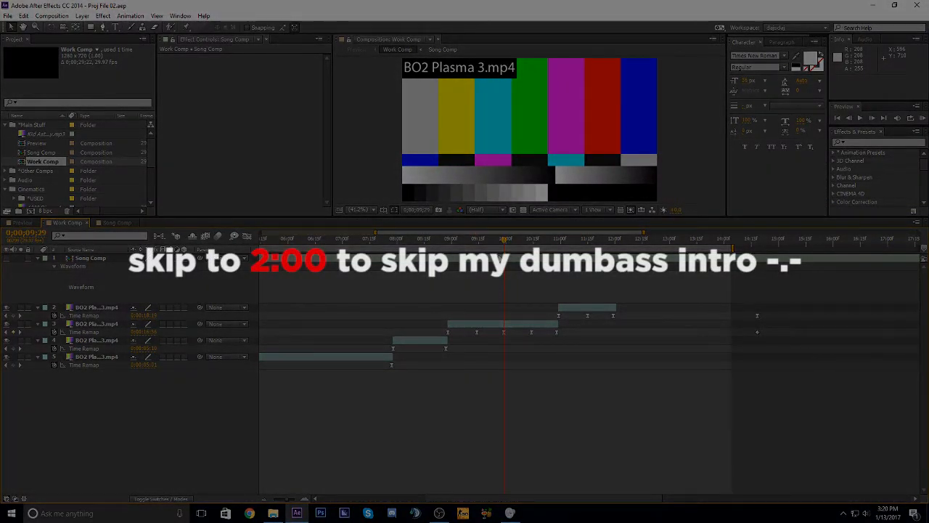
left_click(501, 258)
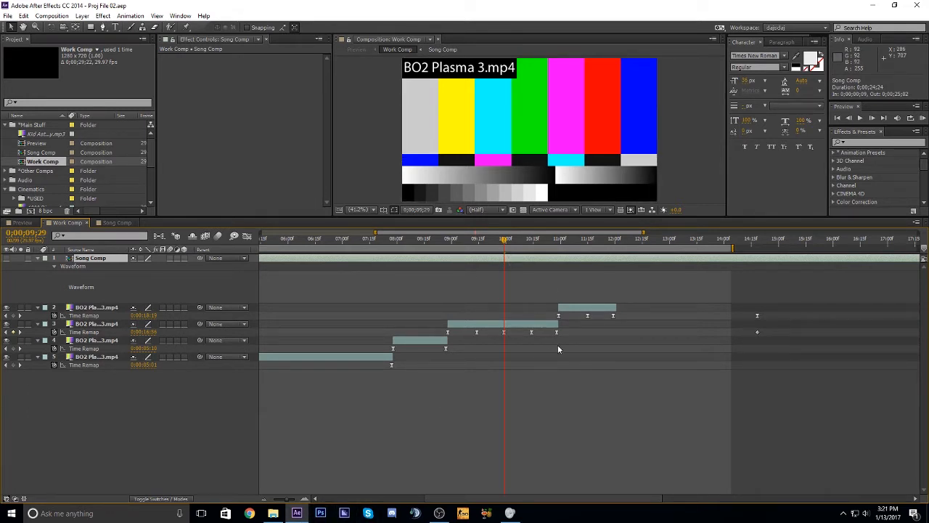
left_click(540, 321)
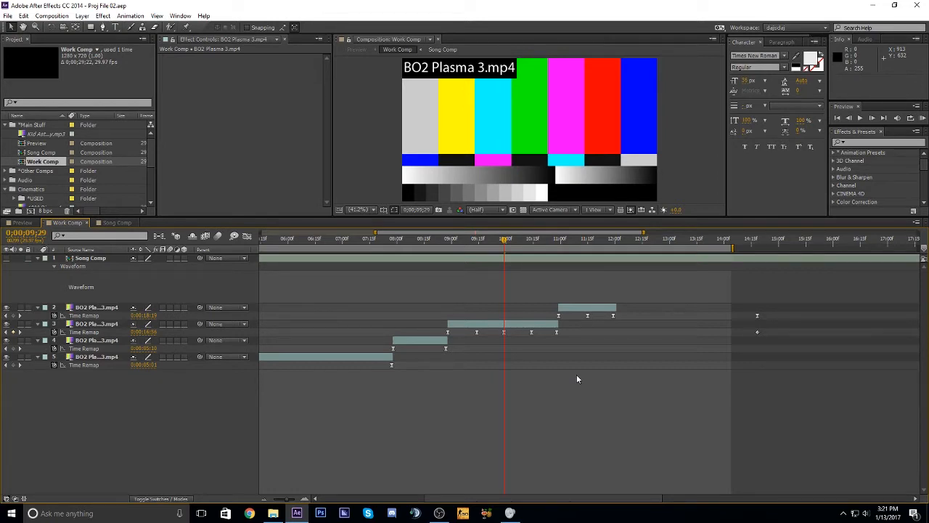
left_click(507, 324)
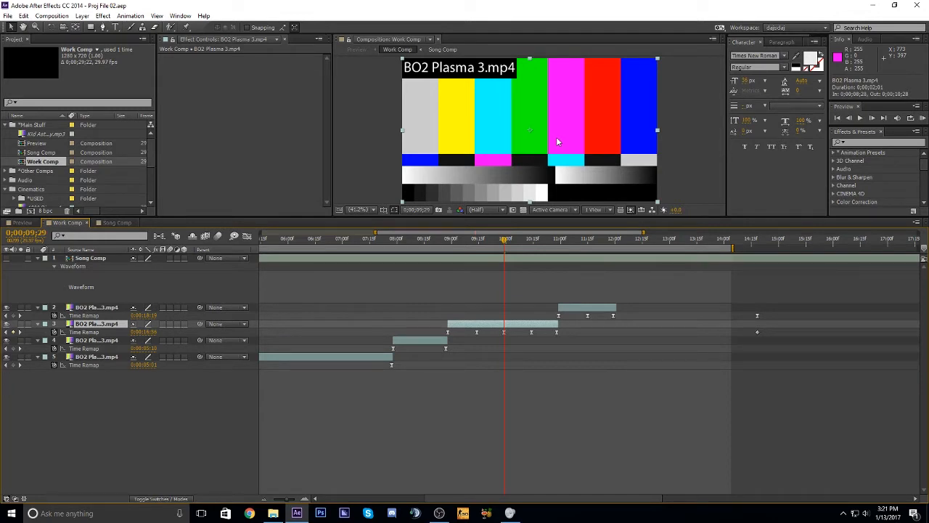
left_click(575, 307)
left_click(544, 324)
left_click_drag(469, 335, 552, 317)
left_click_drag(557, 355, 406, 331)
left_click(481, 343)
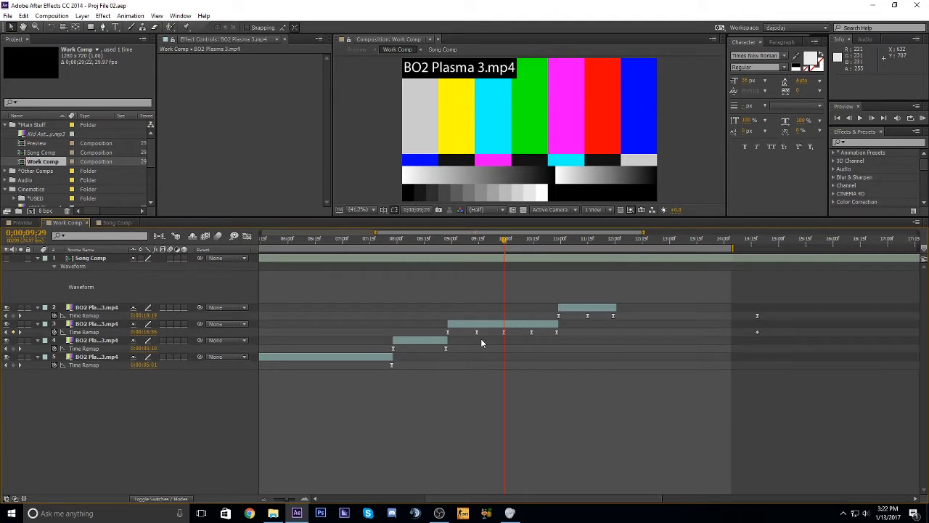
left_click(518, 324)
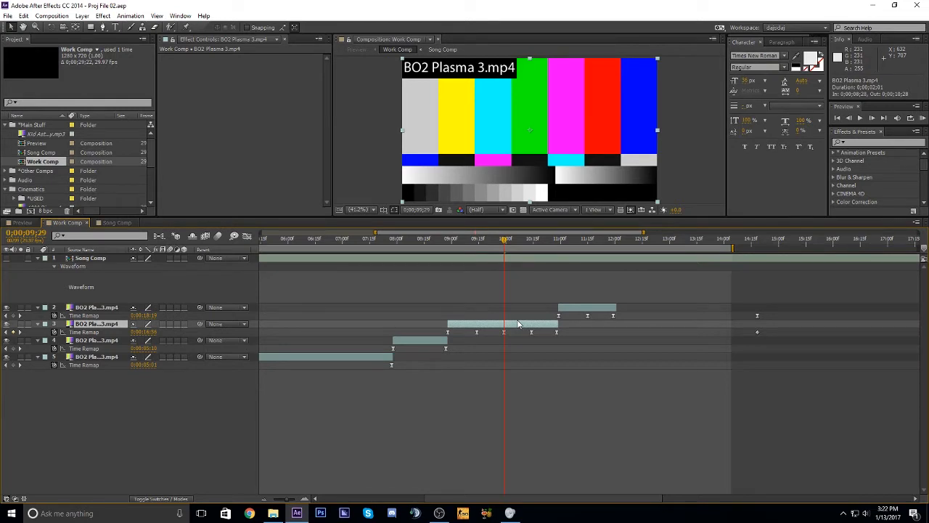
left_click(523, 301)
left_click(535, 326)
left_click(536, 304)
left_click(530, 328)
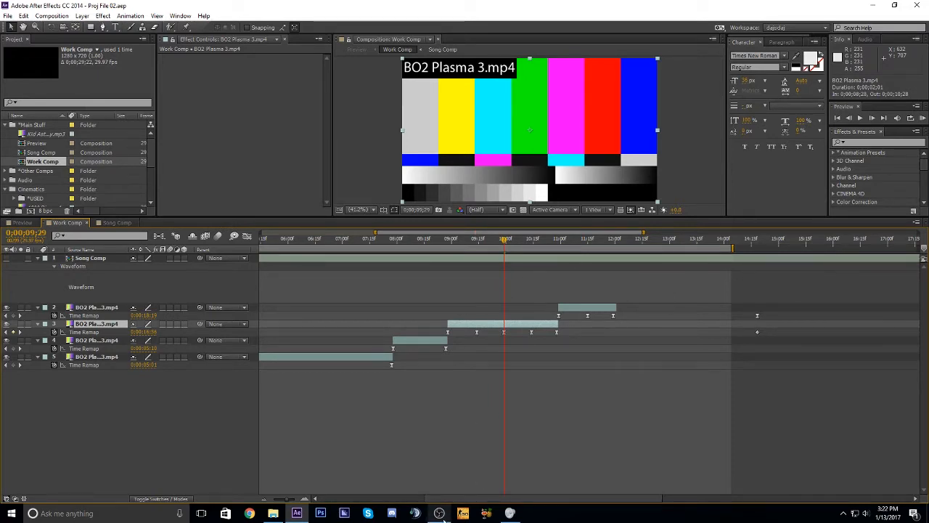
left_click(442, 514)
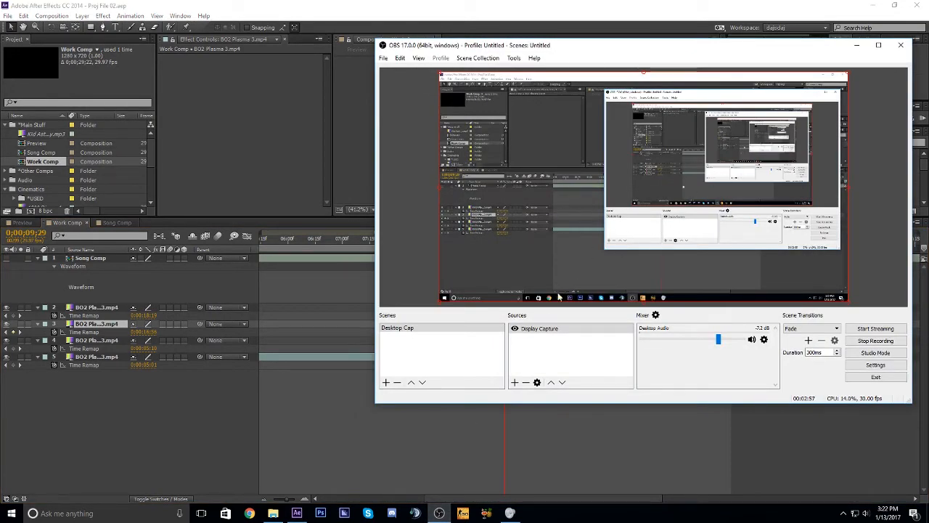
left_click(583, 449)
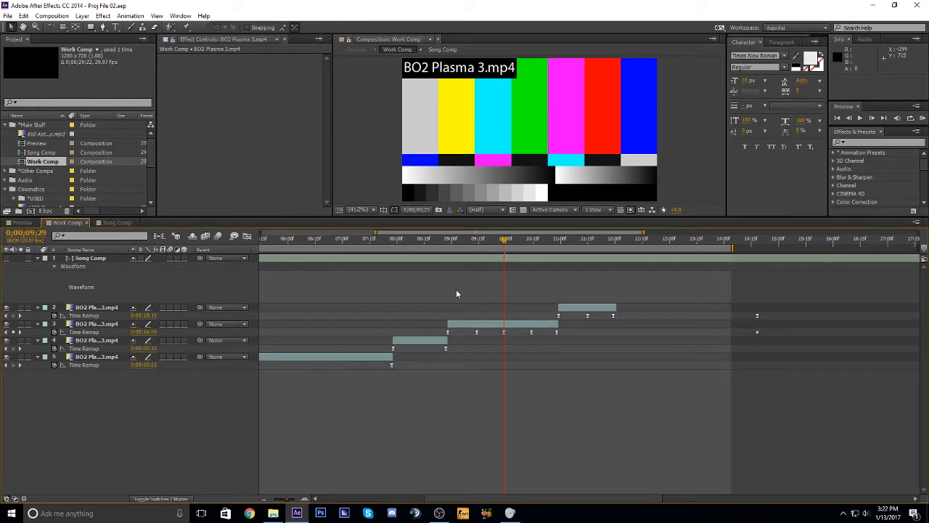
left_click(369, 260)
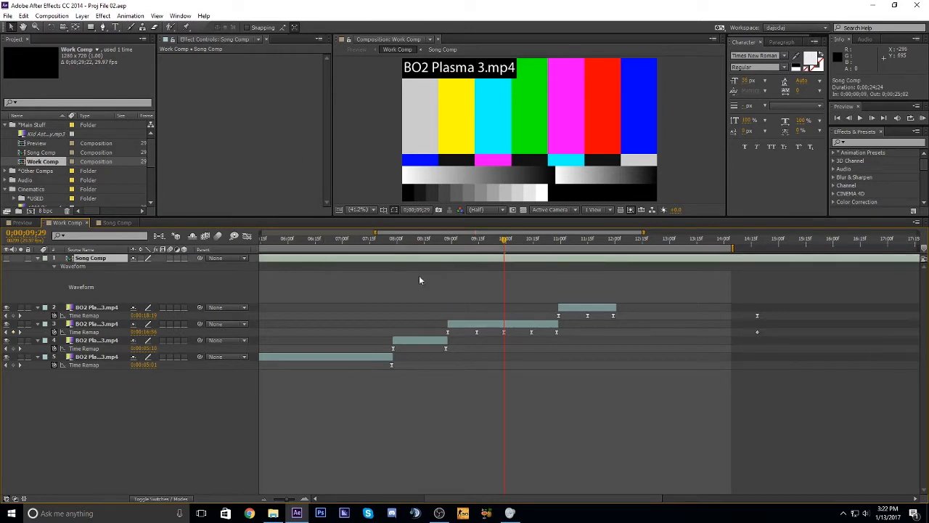
left_click(501, 325)
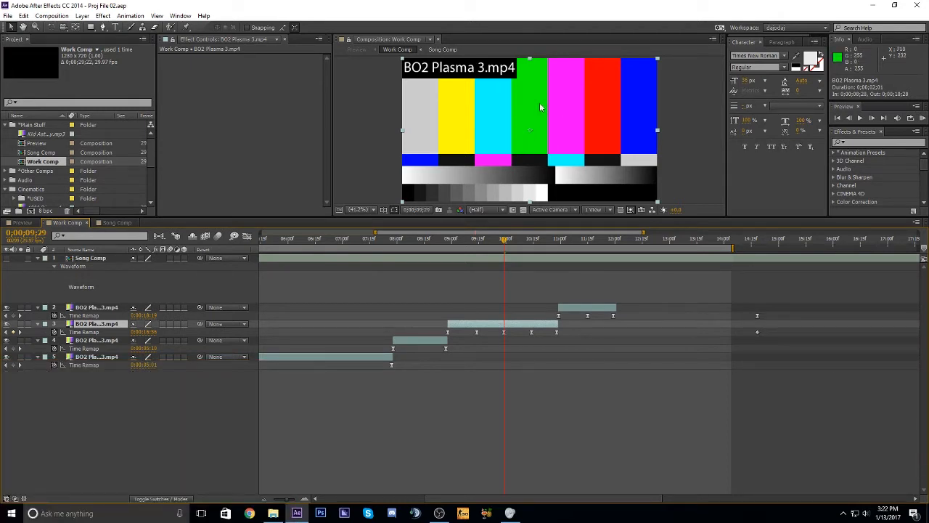
left_click(59, 135)
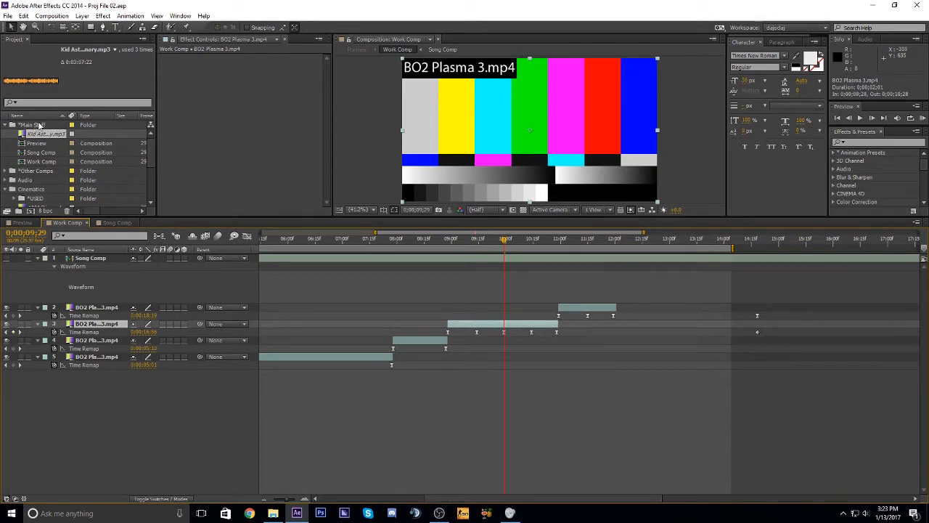
left_click(508, 364)
Replace the missing Kid Astray song footage with Kid Astray - Back To The Ordinary.mp3 from the _Project File folder.
left_click(53, 134)
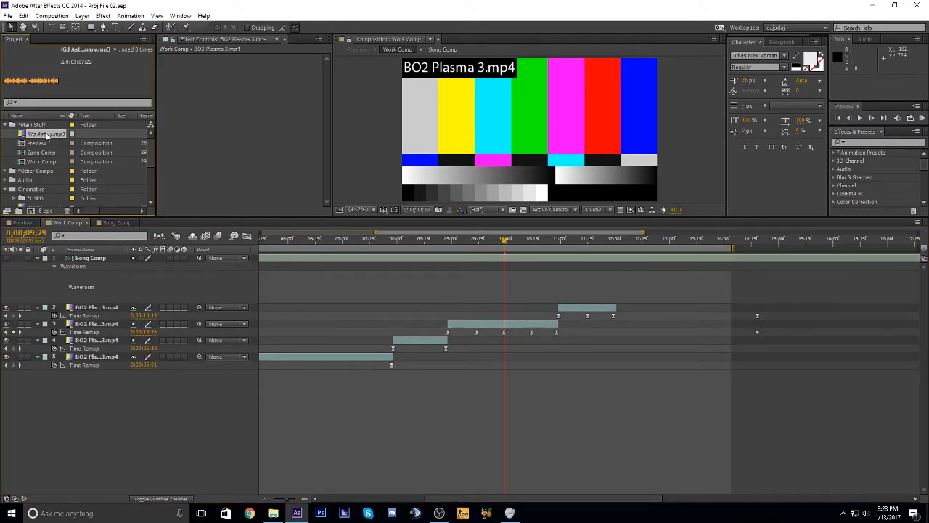
right_click(47, 137)
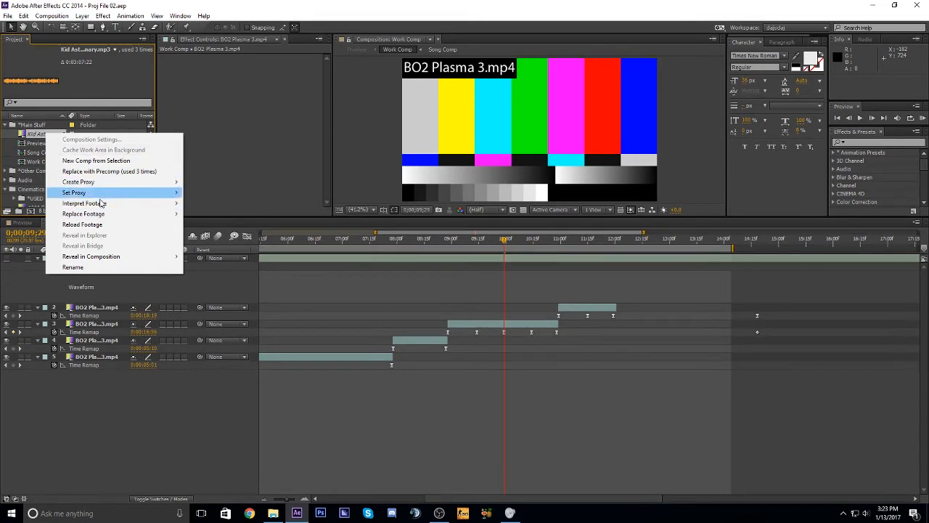
mouse_move(109, 214)
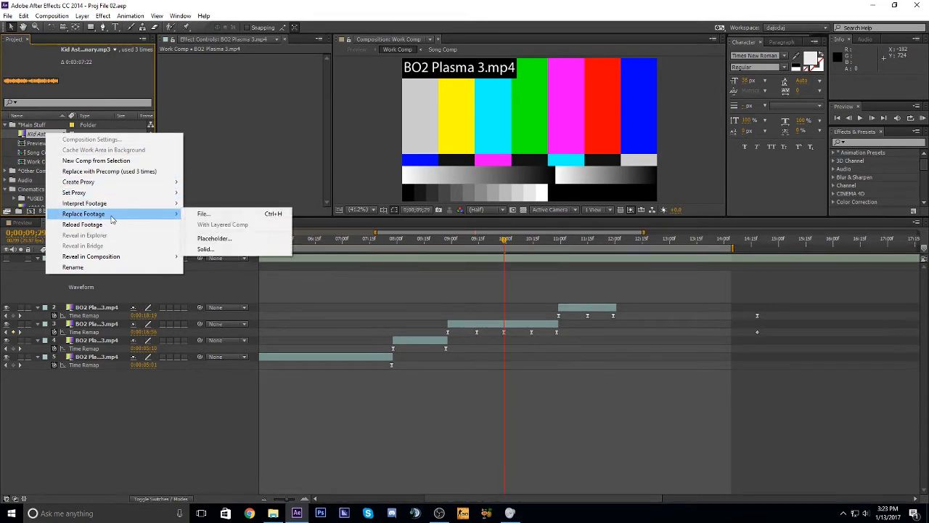
left_click(212, 218)
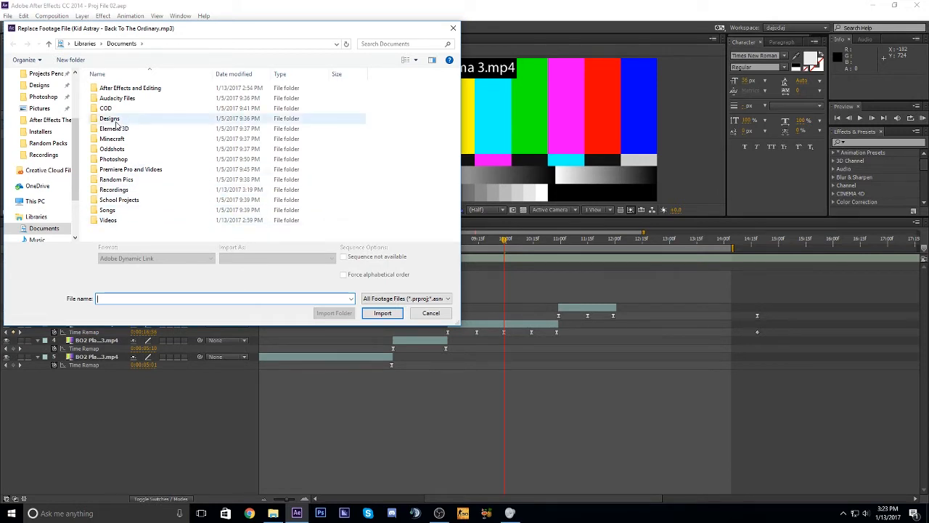
double_click(108, 220)
left_click(133, 90)
double_click(133, 90)
double_click(134, 99)
left_click(13, 44)
double_click(108, 88)
left_click(161, 139)
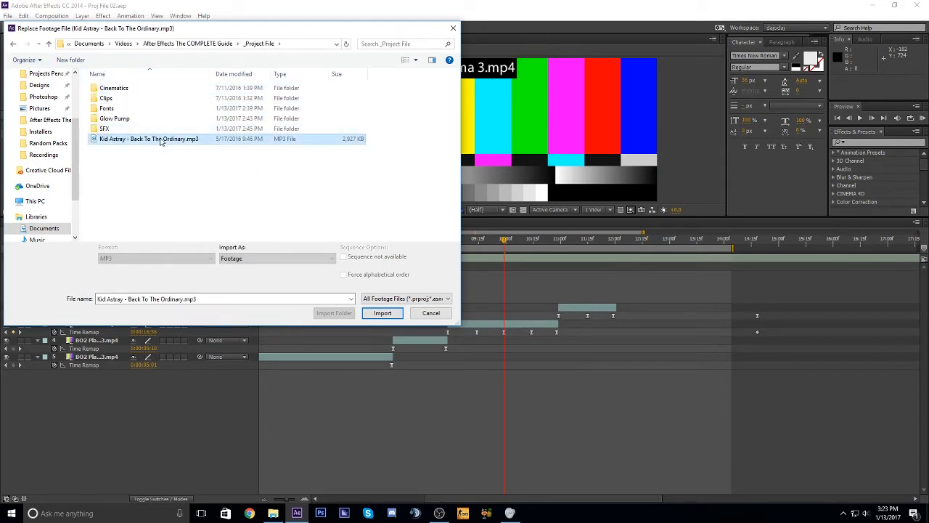
left_click(382, 313)
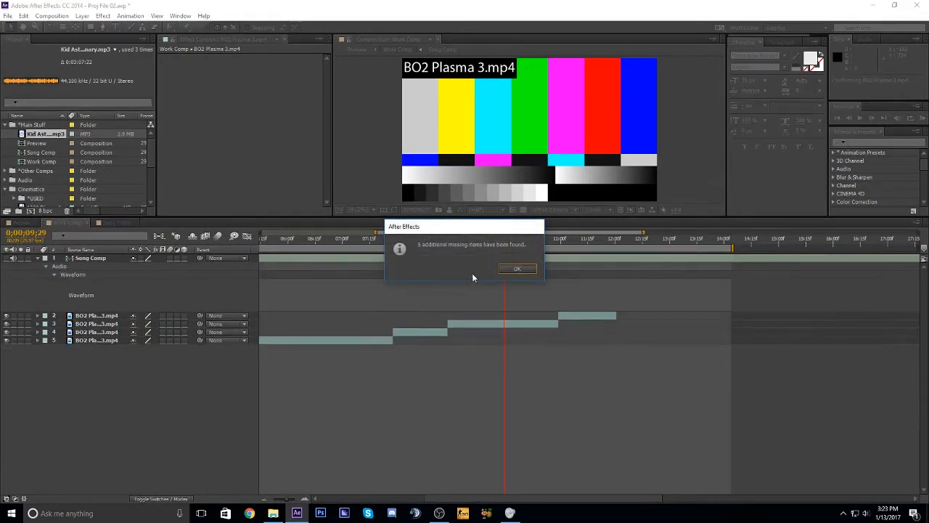
left_click(516, 268)
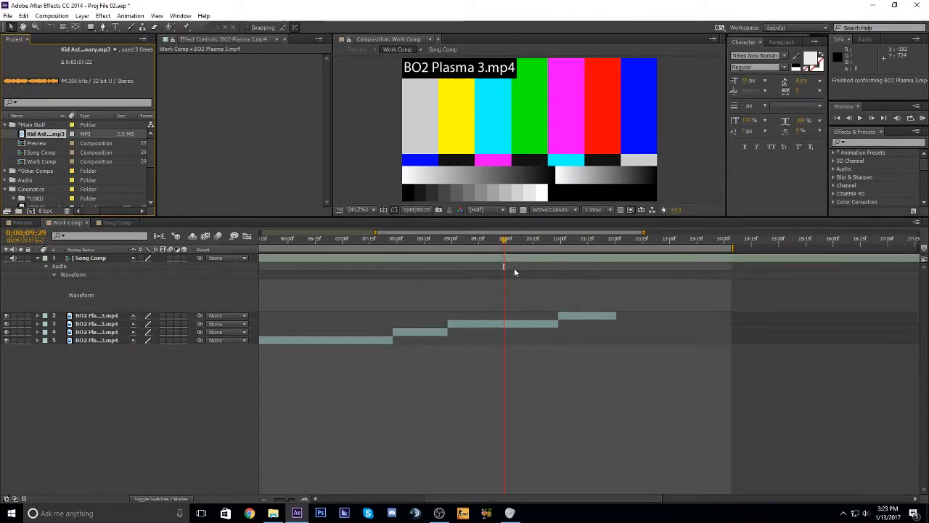
scroll(146, 174, "down", 5)
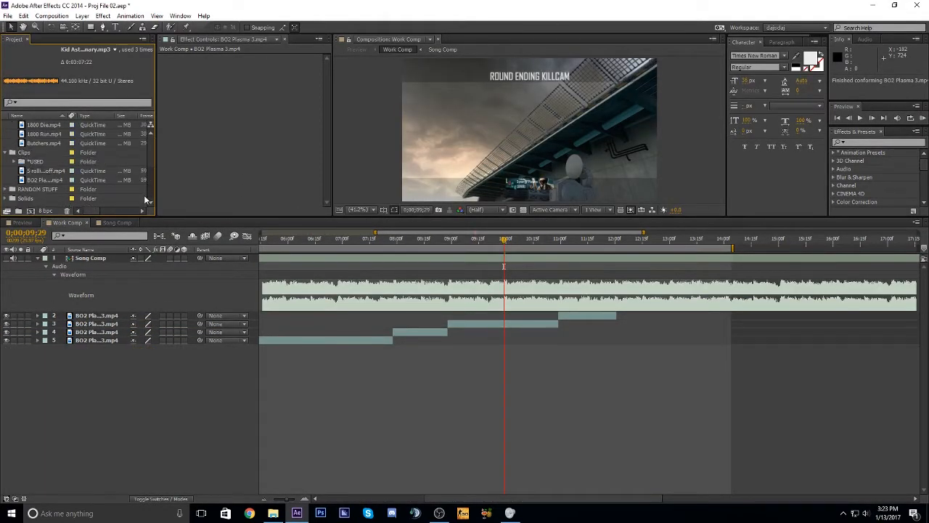
scroll(145, 175, "up", 5)
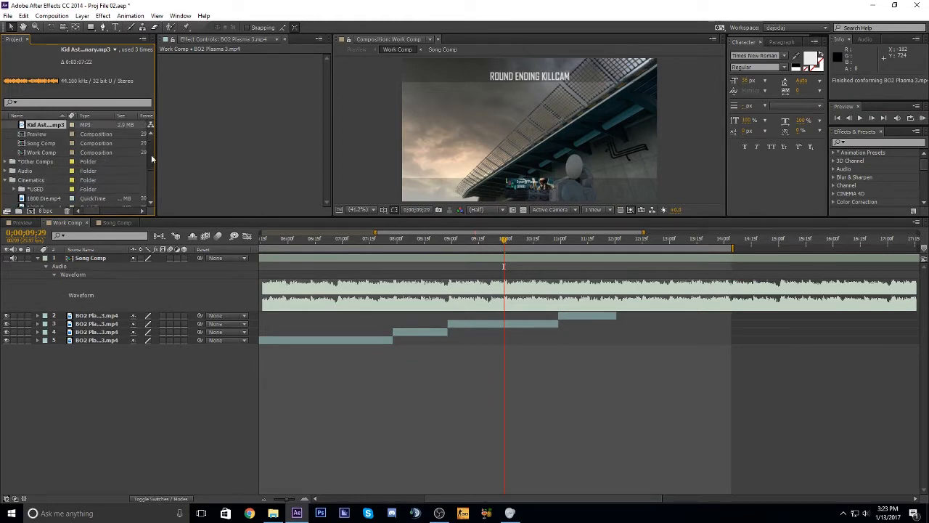
Switch to File Explorer and examine the contents of the _Project File folder inside After Effects The COMPLETE Guide.
mouse_move(273, 512)
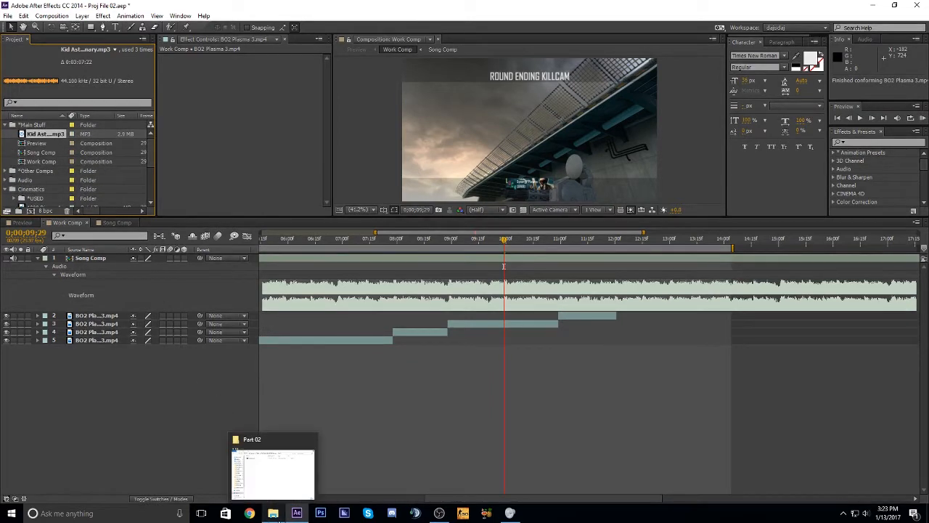
mouse_move(283, 485)
left_click(267, 471)
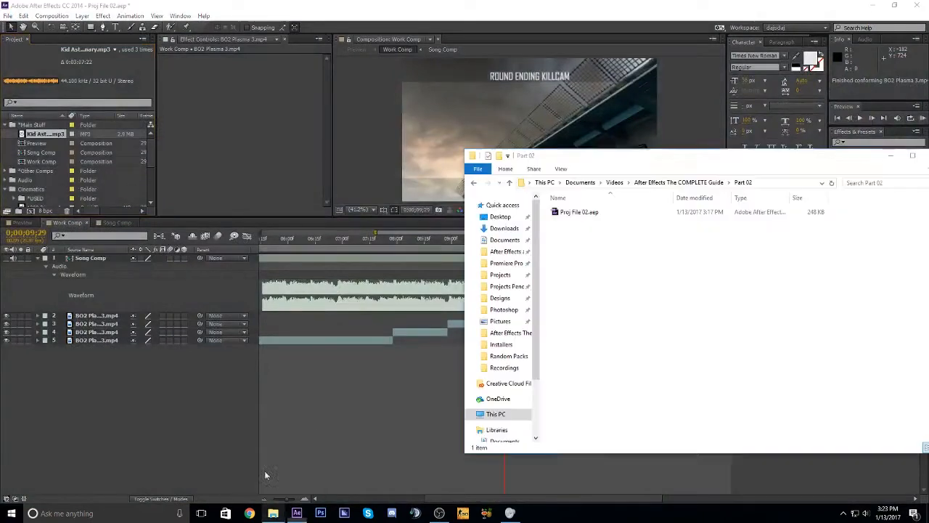
left_click(679, 183)
left_click_drag(588, 243, 602, 212)
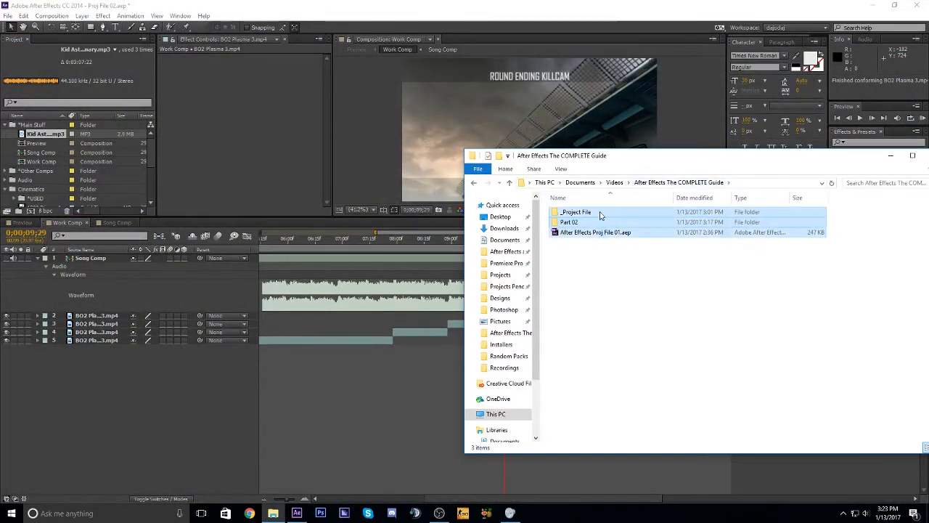
left_click(600, 257)
double_click(610, 215)
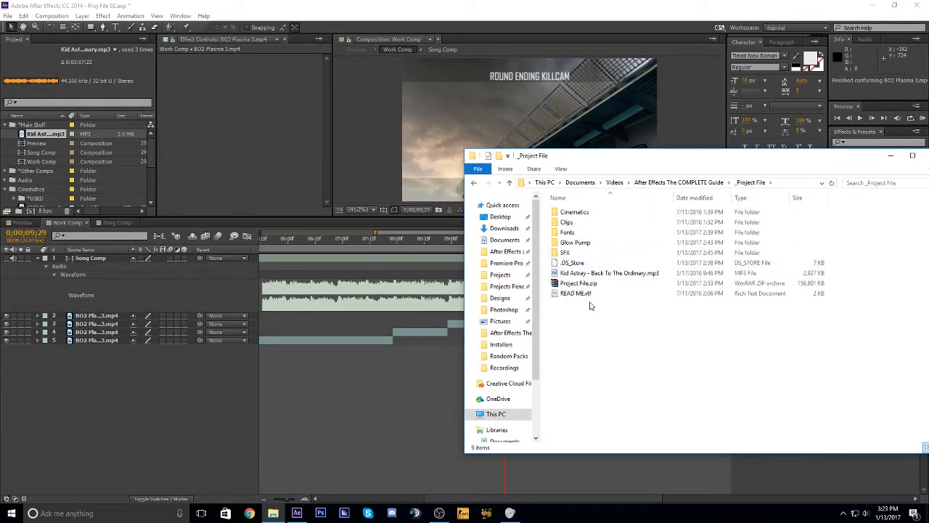
left_click(430, 396)
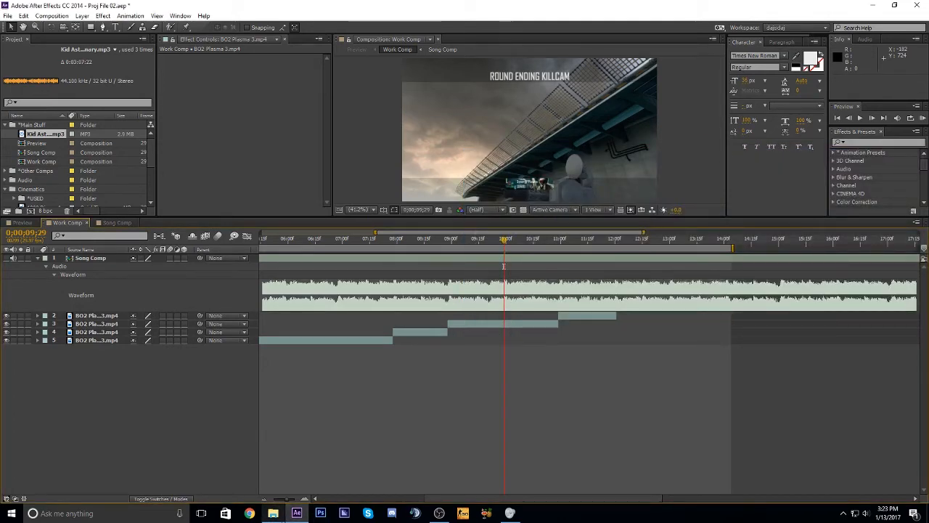
left_click(273, 514)
left_click_drag(626, 306, 625, 214)
left_click(663, 330)
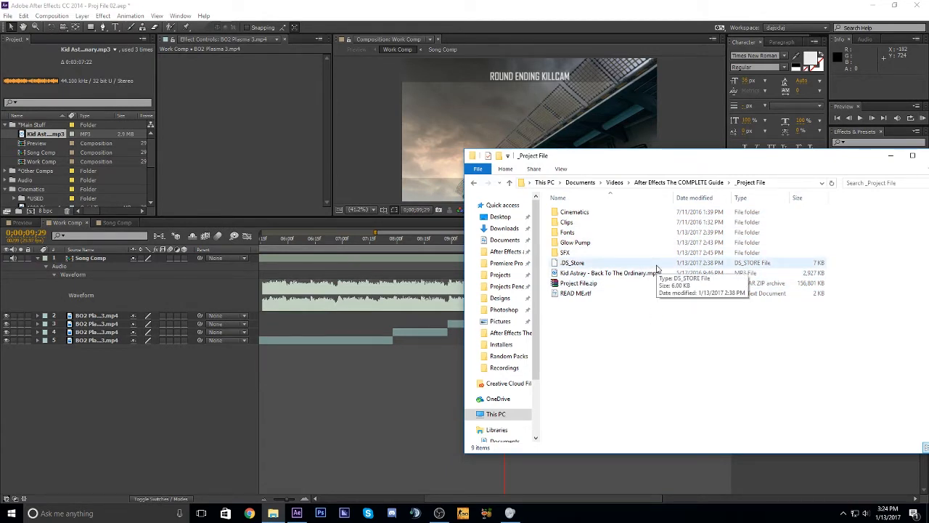
left_click(603, 254)
left_click(614, 321)
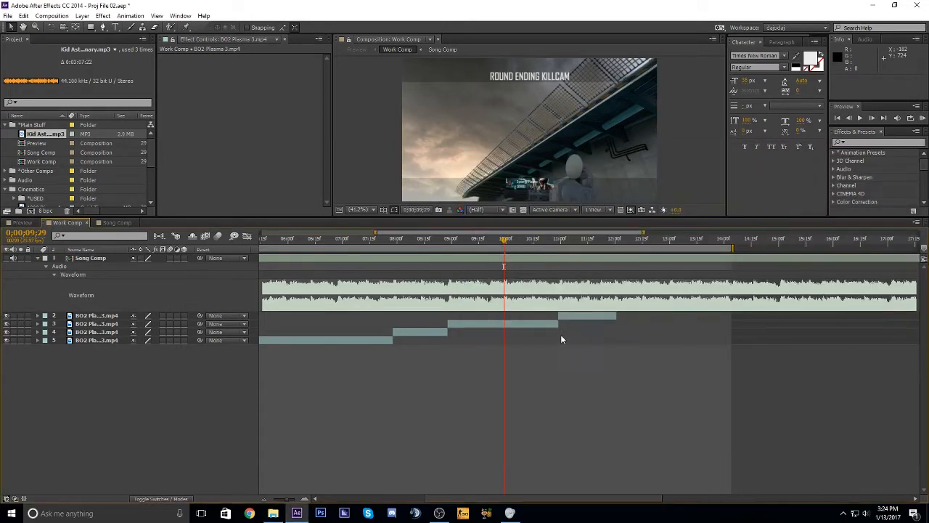
Reveal the Time Remap keyframes of the BO2 Plasma clip on layer 3 and set the Work Comp preview resolution to Third.
left_click(516, 324)
key("u")
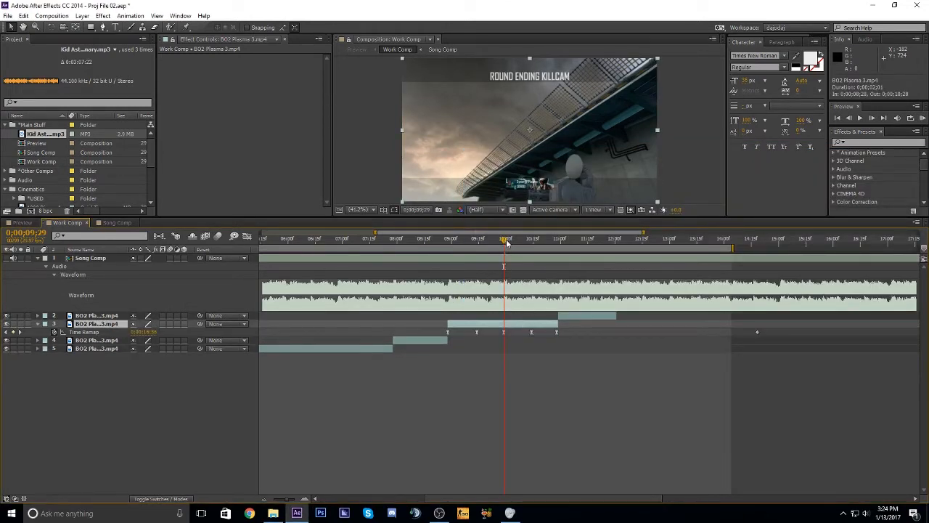
left_click_drag(508, 245, 521, 260)
left_click(476, 209)
left_click(481, 251)
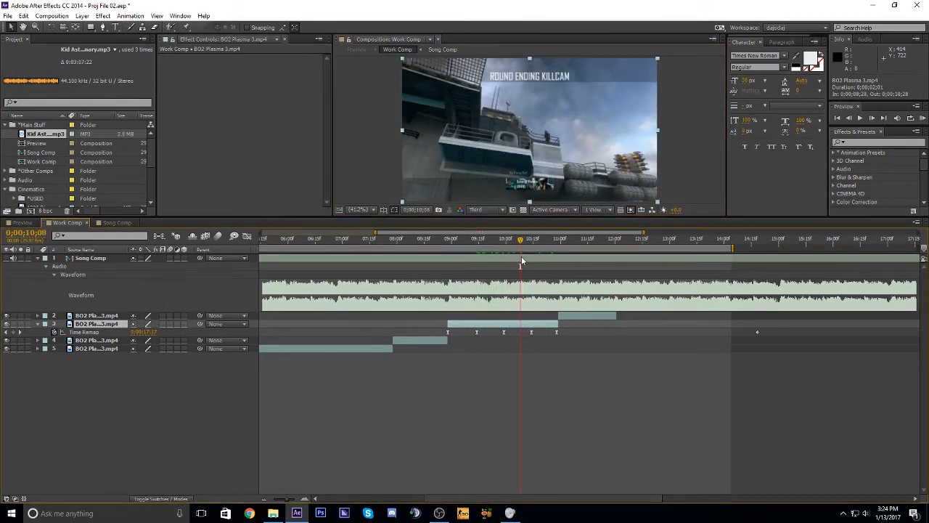
Delete all four BO2 Plasma 3.mp4 clip layers from the Work Comp, keeping the Song Comp layer.
left_click_drag(522, 259, 355, 353)
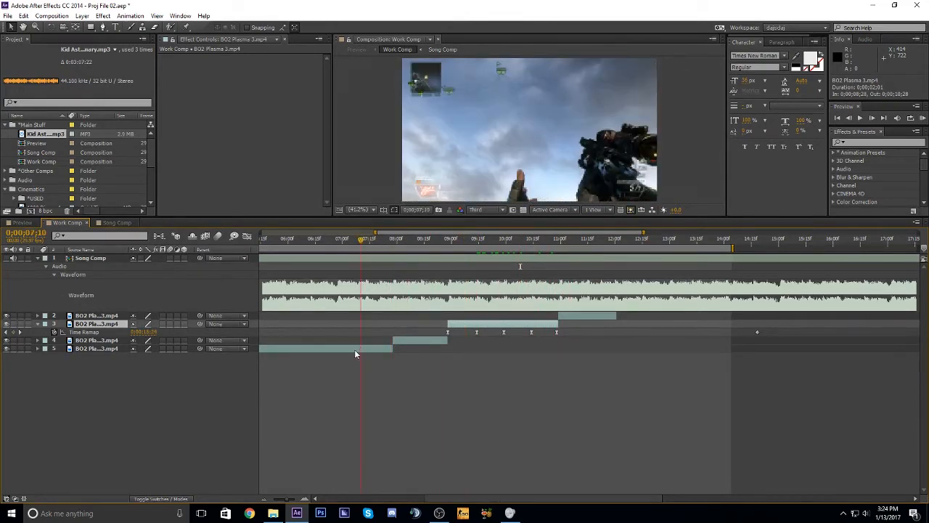
left_click(355, 352)
left_click(513, 404)
left_click_drag(720, 427, 318, 309)
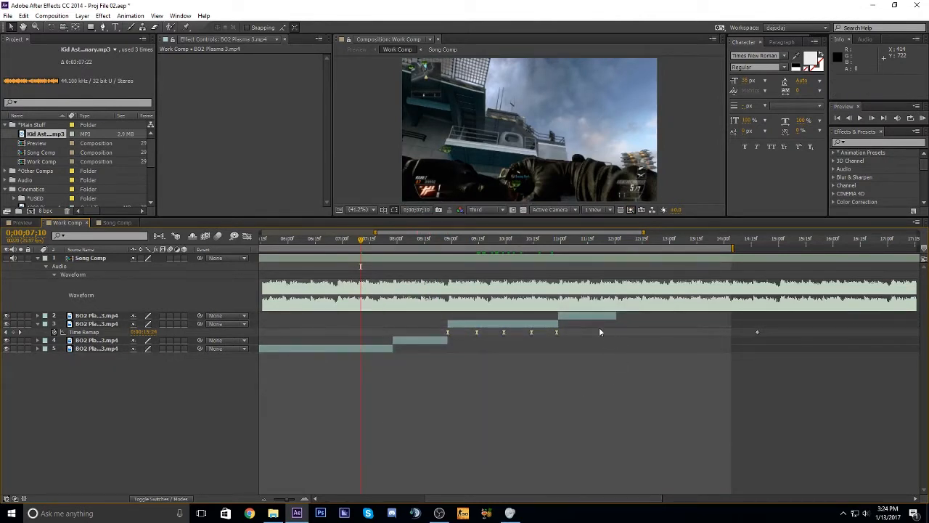
left_click(570, 316)
left_click(351, 348, "shift")
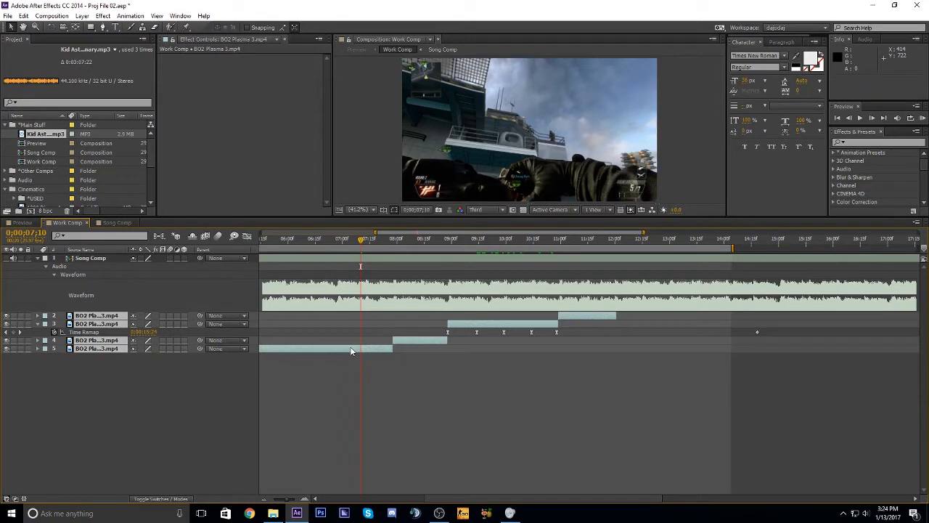
key("Delete")
Delete the text note layer from the Preview composition and select its Work Comp layer.
left_click(21, 223)
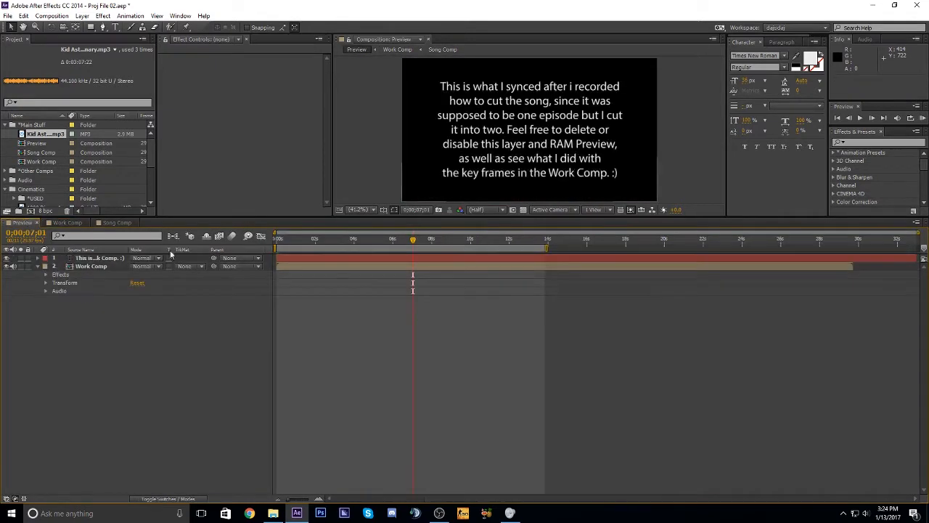
left_click(415, 270)
left_click(323, 259)
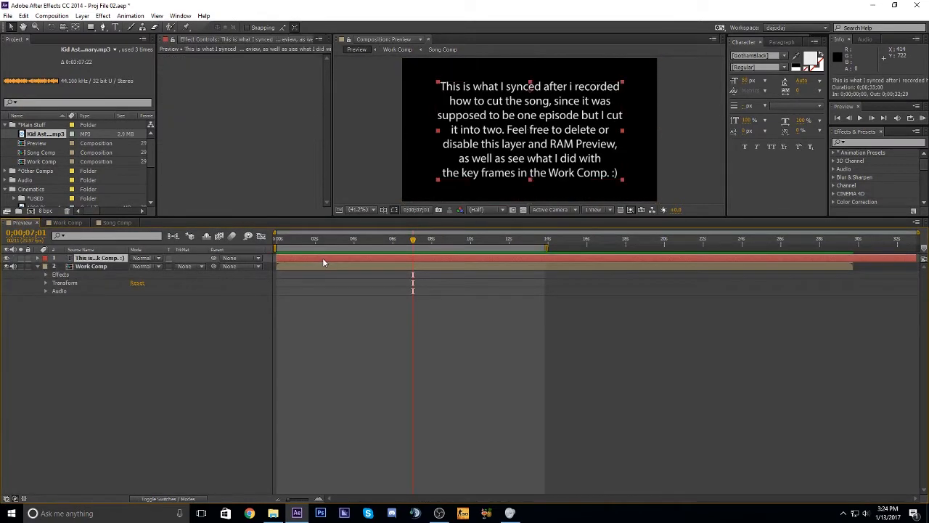
key("Delete")
left_click(328, 259)
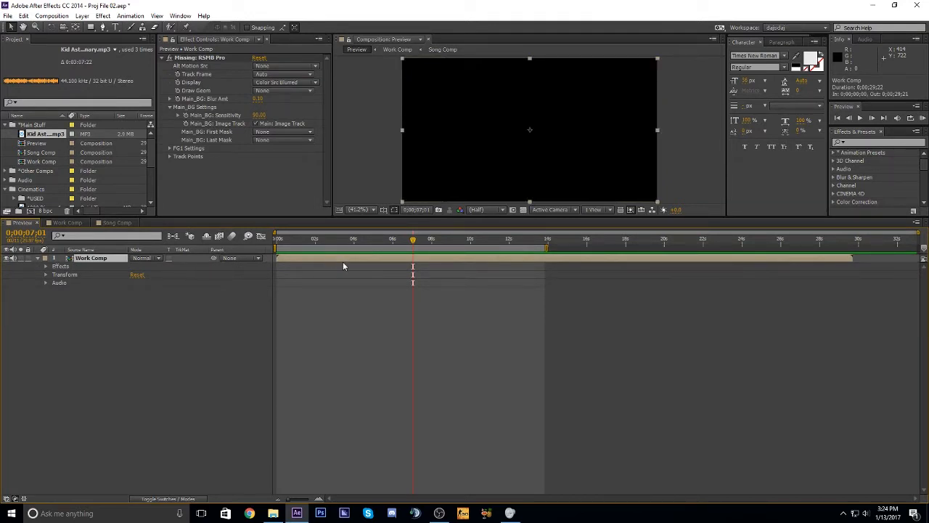
Delete the Preview composition from the project and bring the Work Comp timeline to the front.
left_click(110, 161)
left_click(45, 144)
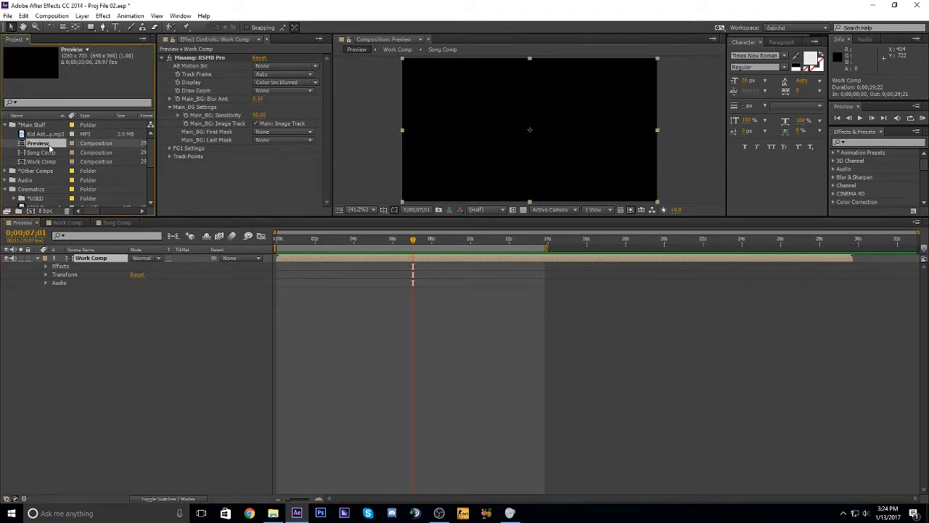
key("Delete")
left_click(468, 267)
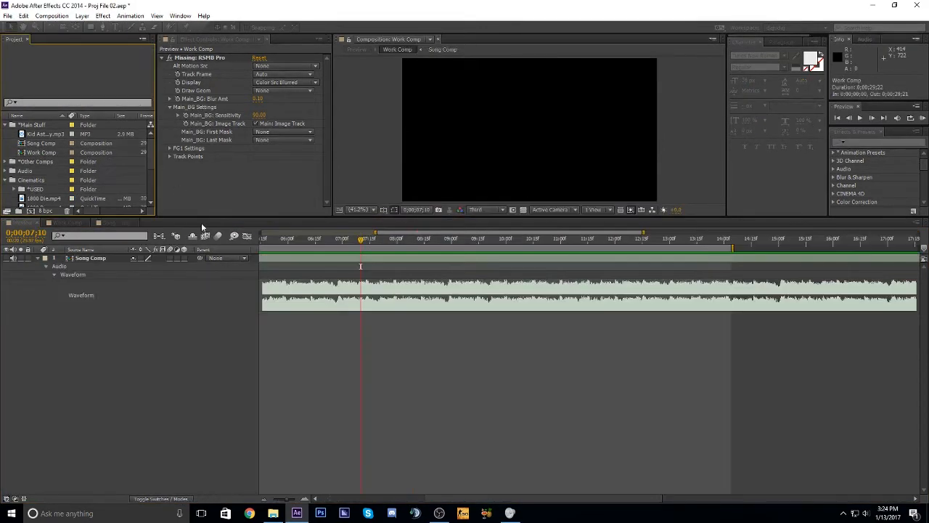
left_click(82, 224)
left_click(36, 224)
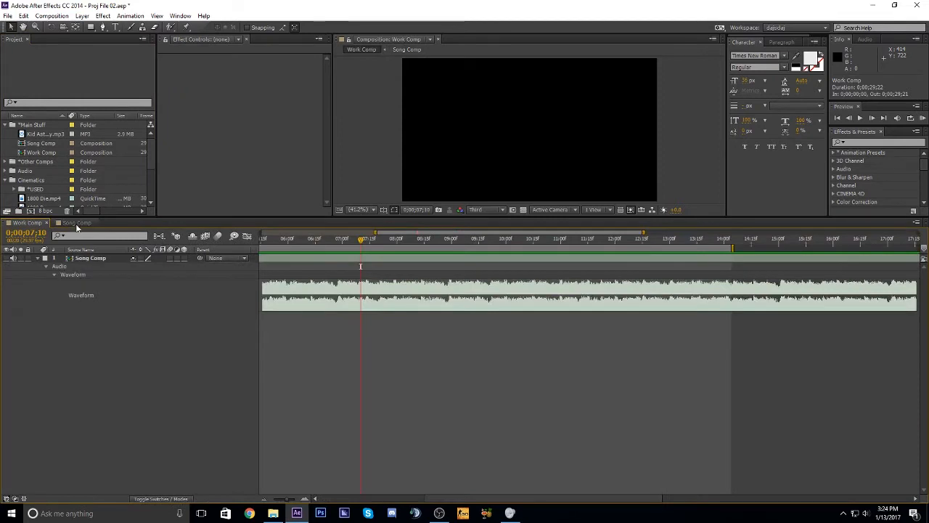
Reveal the audio waveforms of the three Kid Ast...nary.mp3 layers in the Song Comp and return to the Work Comp.
left_click_drag(428, 233, 257, 236)
left_click_drag(82, 218, 81, 220)
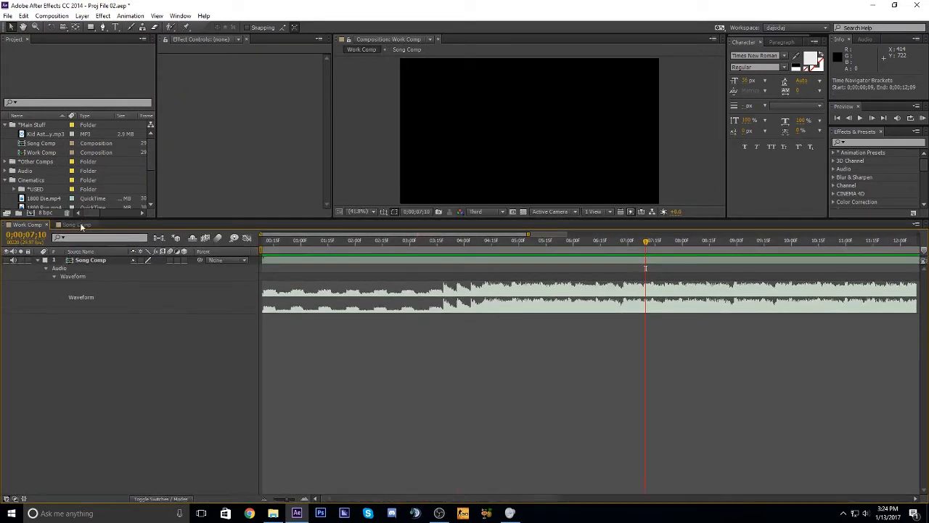
left_click(82, 225)
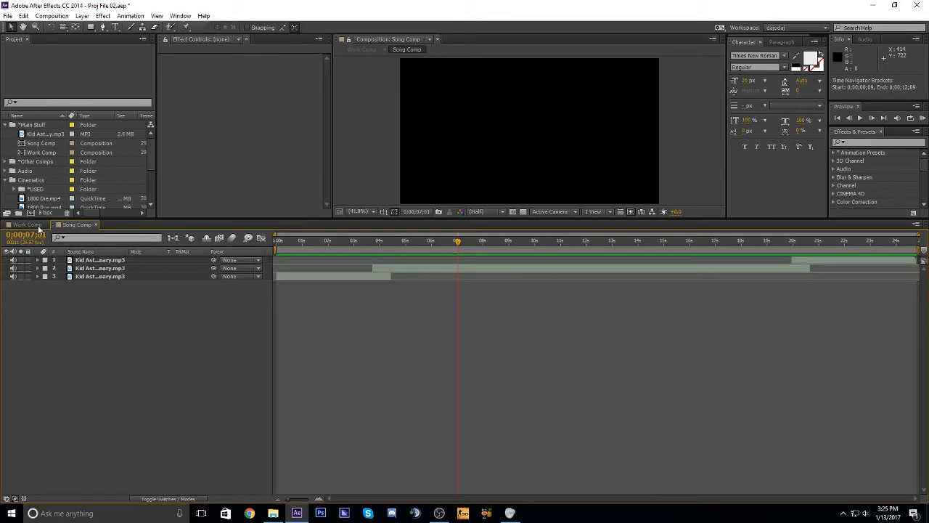
key("l")
key("l")
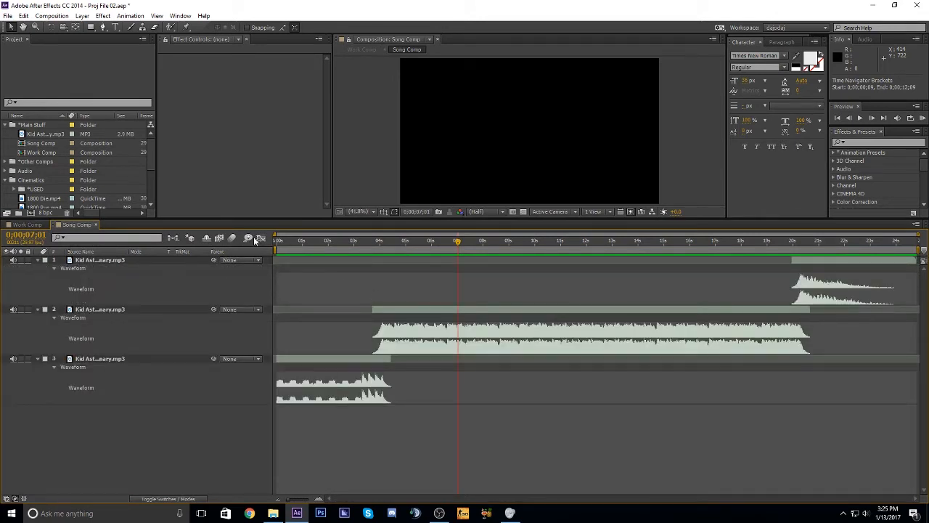
left_click(28, 225)
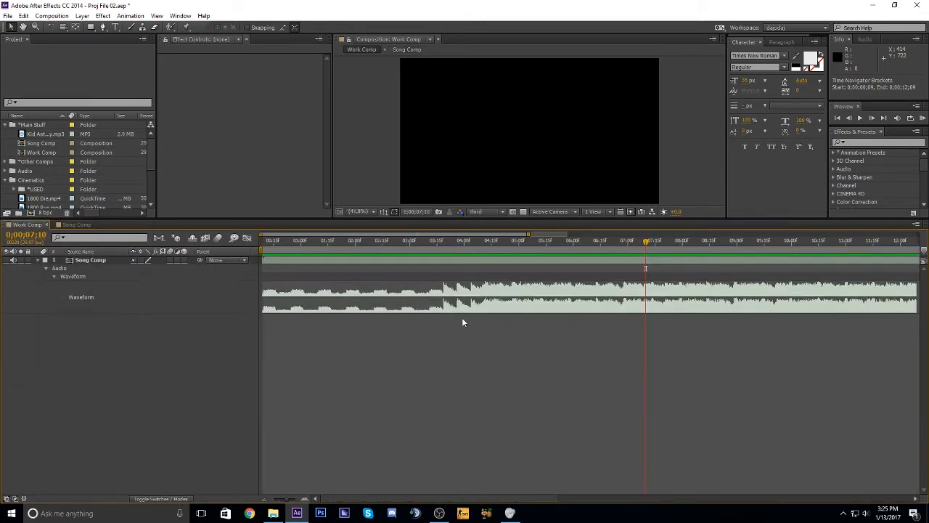
Audio-preview the Song Comp layer from 0;00;00;09 and place the current time at the waveform's jump at 0;00;03;18.
left_click(459, 260)
left_click_drag(482, 234, 483, 234)
left_click_drag(609, 244, 251, 249)
left_click_drag(314, 239, 211, 239)
left_click(279, 260)
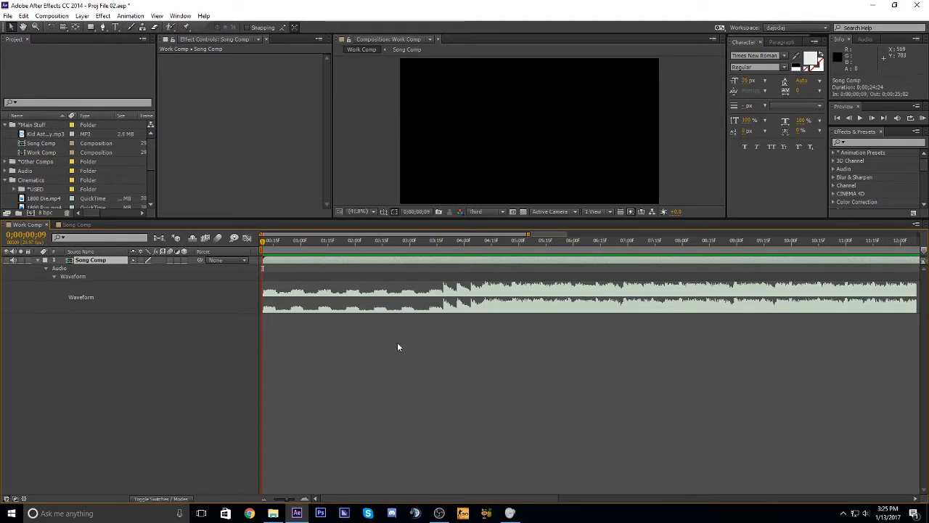
left_click(352, 377)
left_click(366, 259)
key("KP_Decimal")
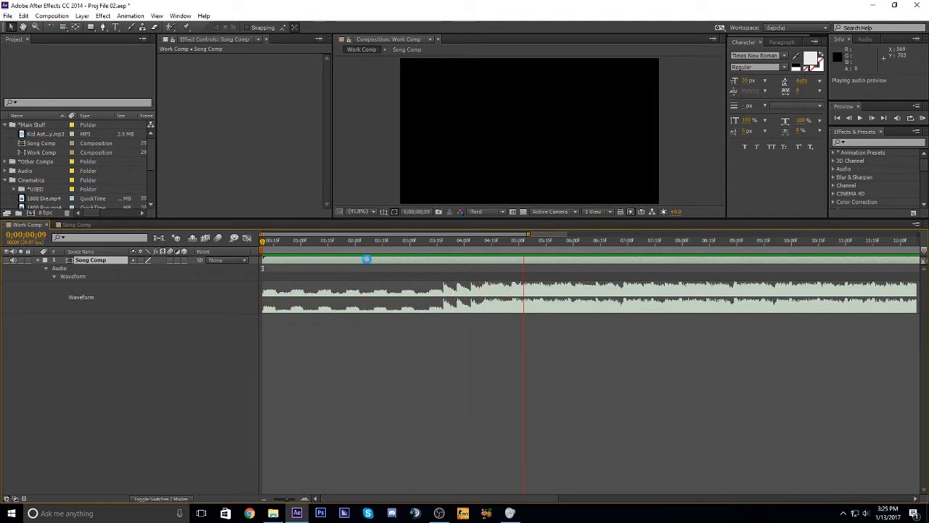
key("KP_Decimal")
left_click_drag(374, 241, 445, 283)
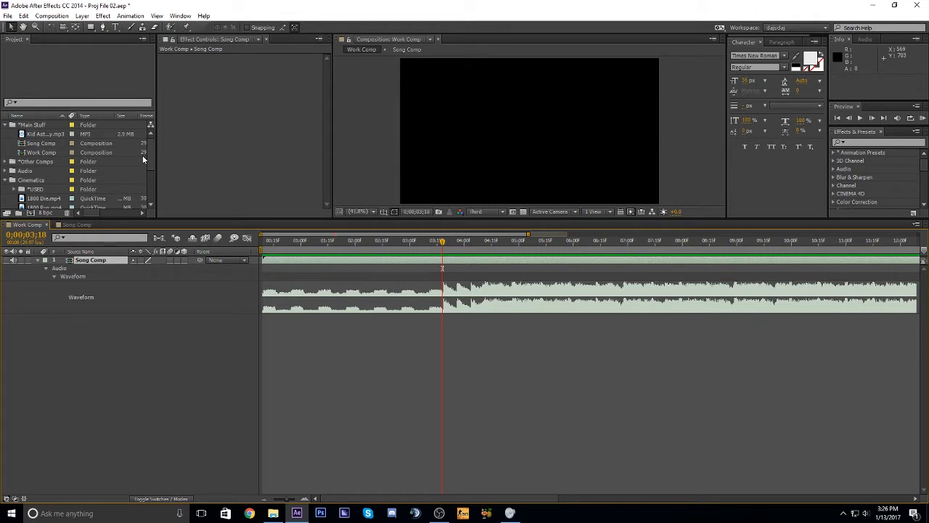
Add BO2 Plasma 3.mp4 to the Work Comp beneath the Song Comp layer and mute the clip's audio.
left_click_drag(150, 157, 152, 188)
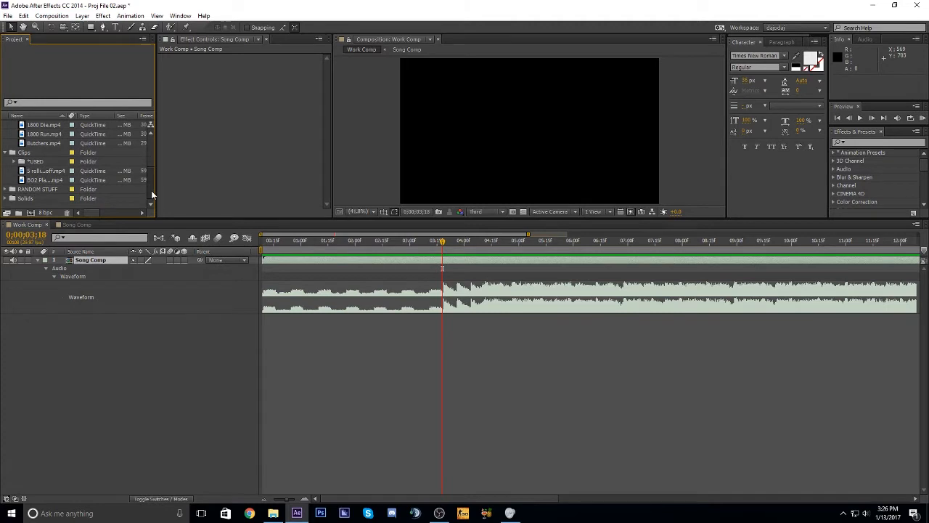
left_click(55, 171)
left_click(45, 179)
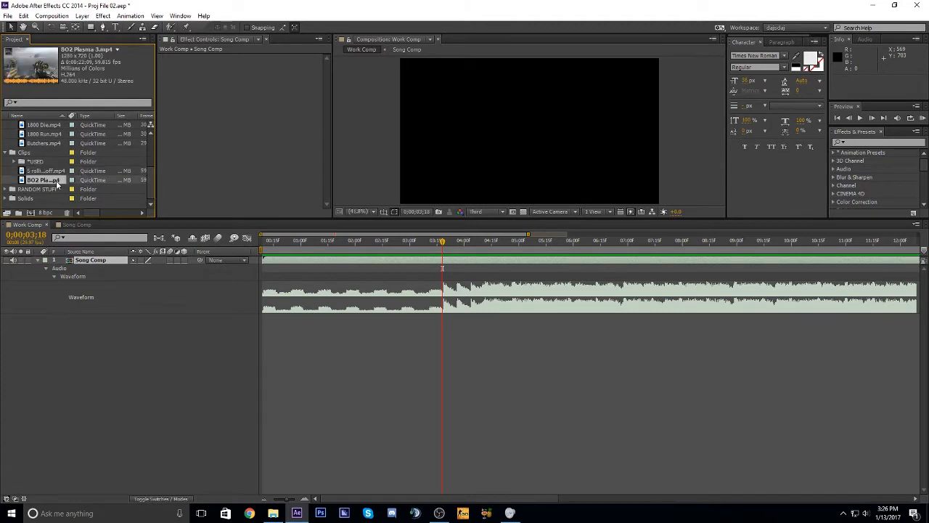
left_click_drag(56, 186, 183, 343)
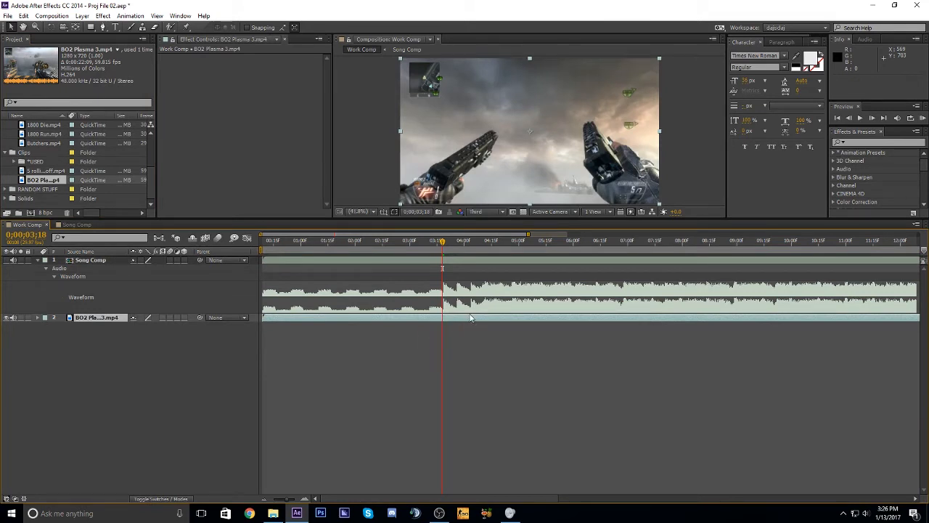
left_click(13, 318)
left_click(190, 344)
left_click(289, 317)
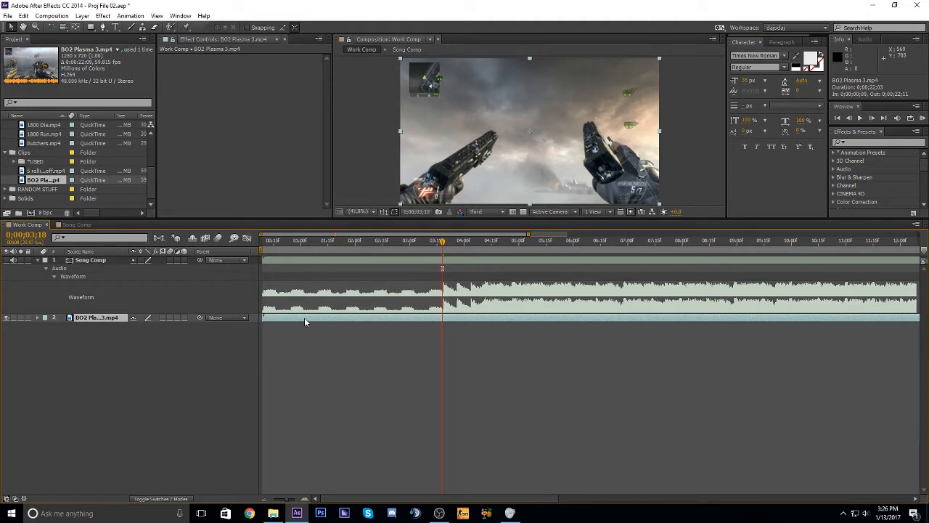
key("ctrl+8")
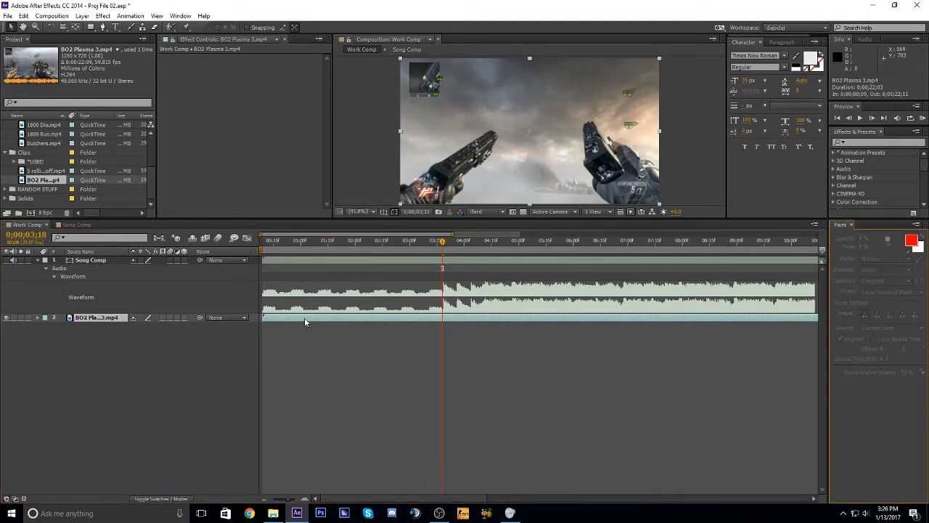
left_click(851, 225)
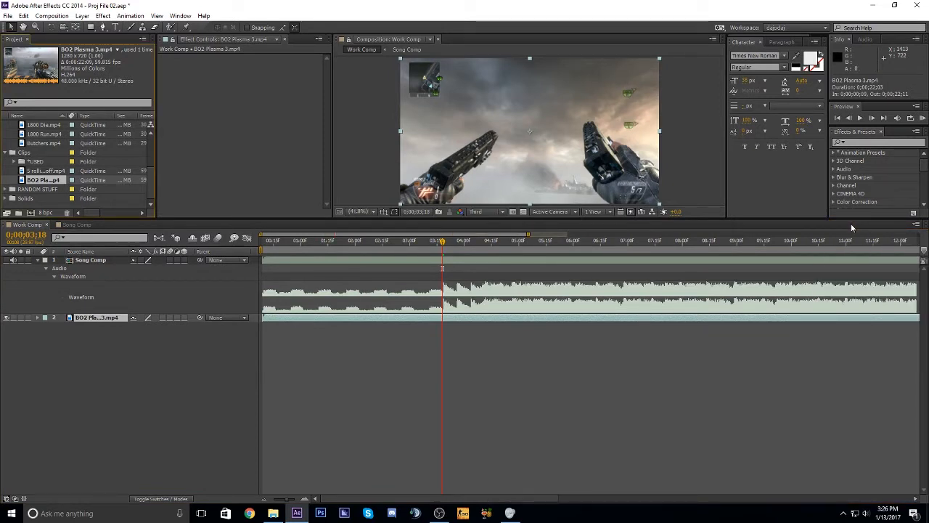
left_click(786, 427)
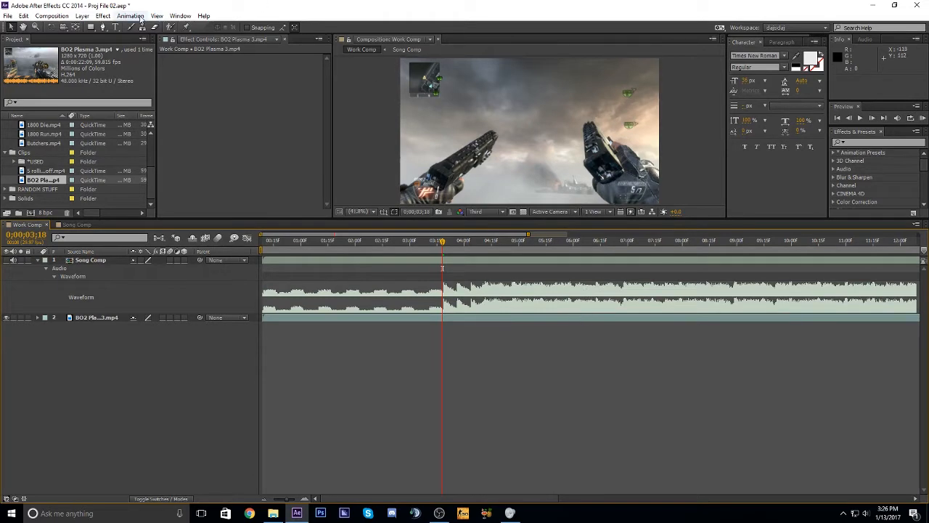
Look up the composition's preview commands and choose Audio Preview (Here Forward) for the Song Comp layer.
left_click(102, 16)
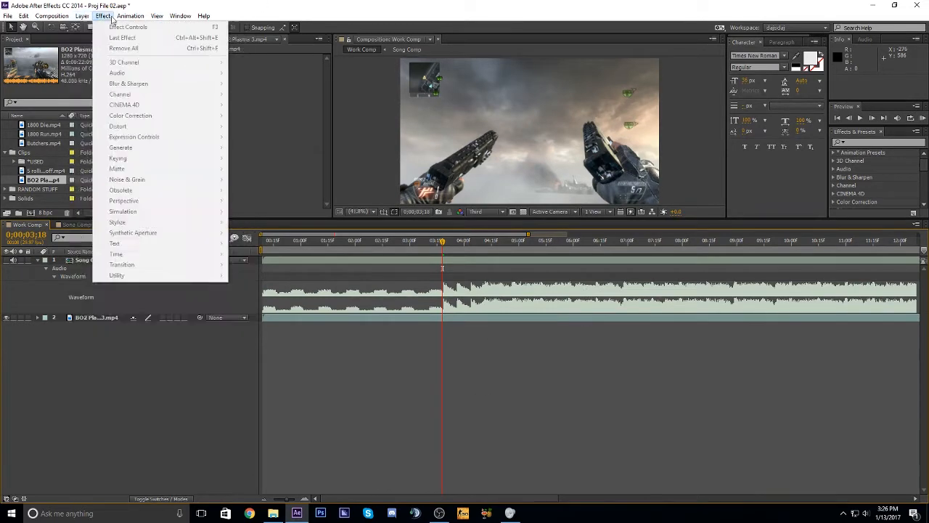
mouse_move(53, 17)
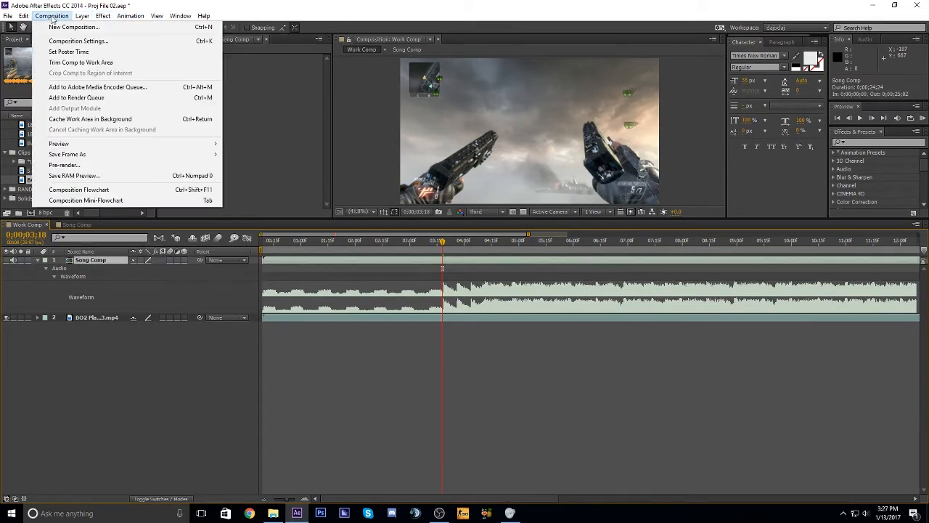
mouse_move(94, 143)
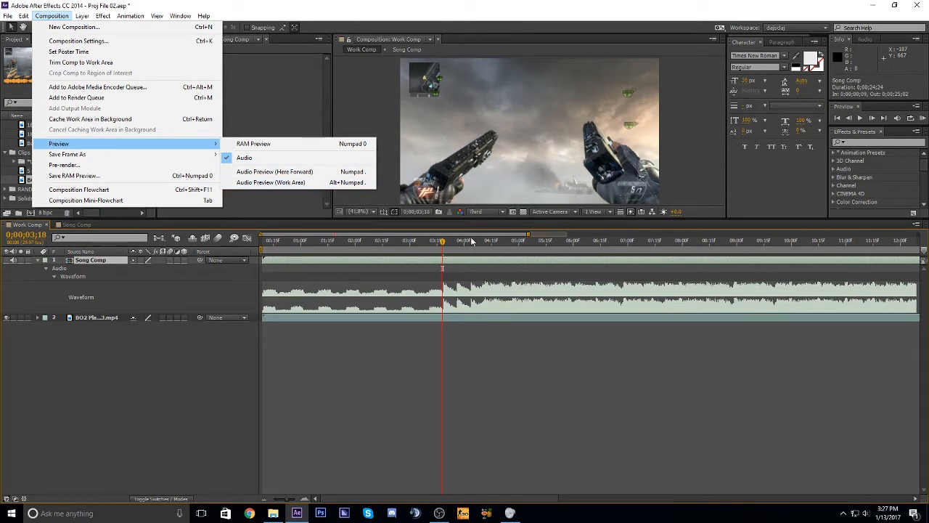
left_click(352, 173)
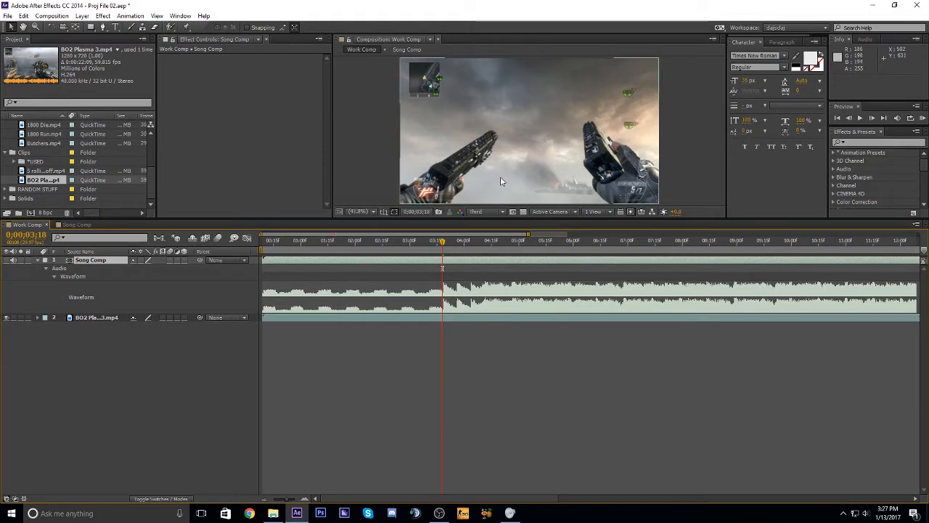
Audio-preview the song from several points to find the sync beat and place the current time at 0;00;06;12.
left_click(527, 320)
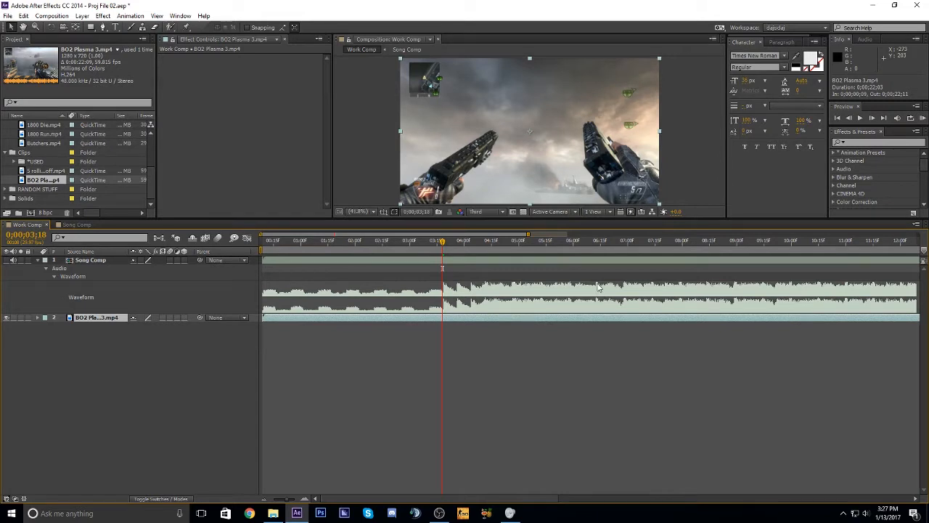
left_click(586, 263)
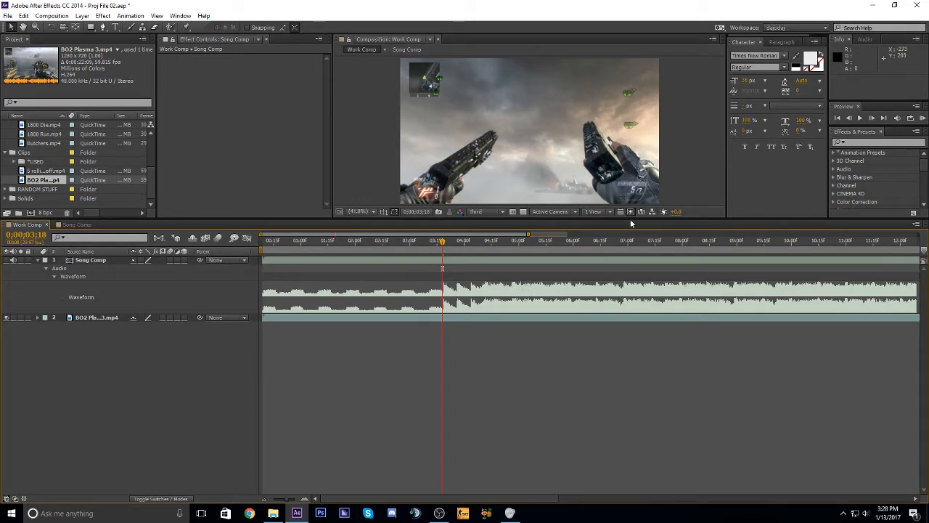
key("KP_Decimal")
left_click(622, 246)
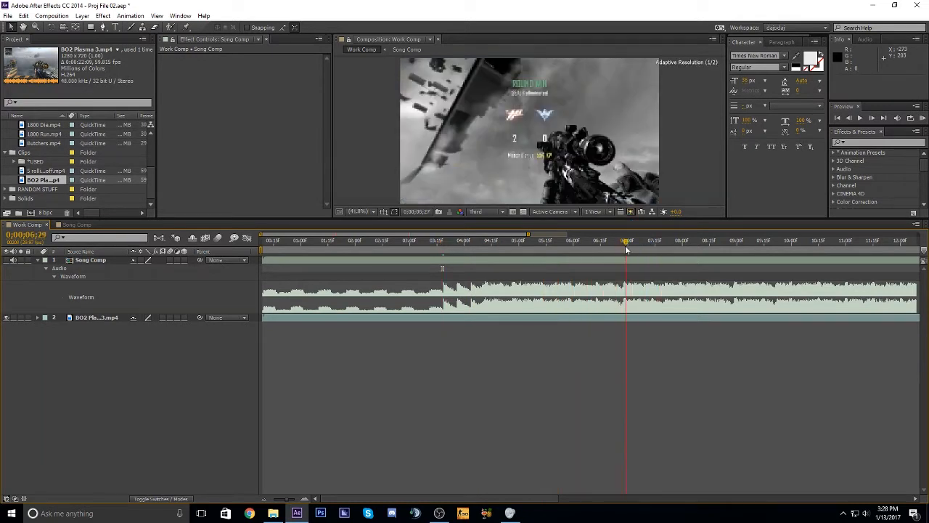
key("KP_Decimal")
left_click(587, 241)
key("KP_Decimal")
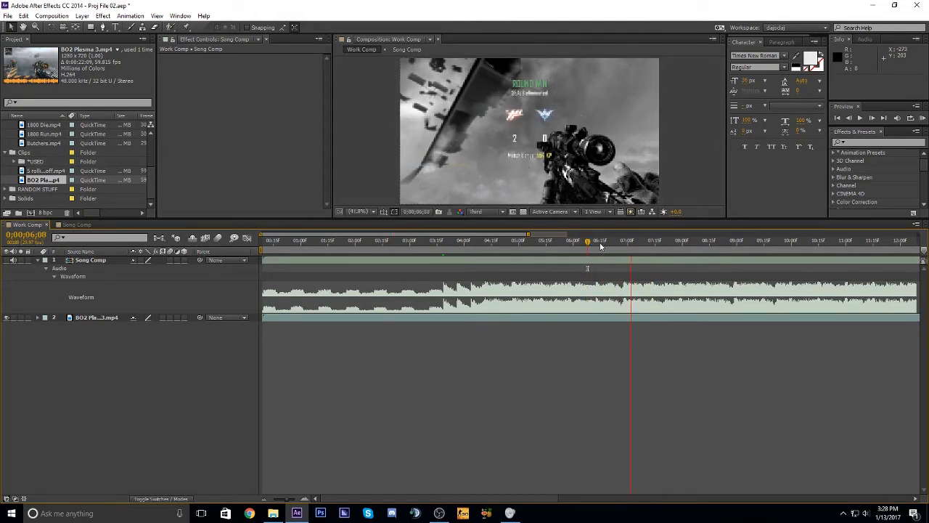
left_click_drag(570, 242, 537, 241)
key("KP_Decimal")
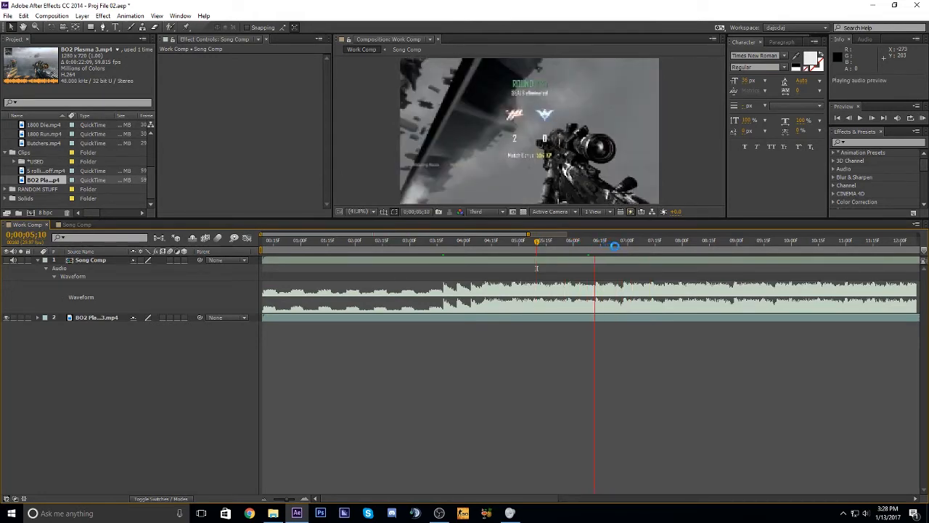
mouse_move(601, 242)
left_mouse_down()
mouse_move(611, 258)
mouse_move(575, 244)
mouse_move(596, 249)
left_mouse_up()
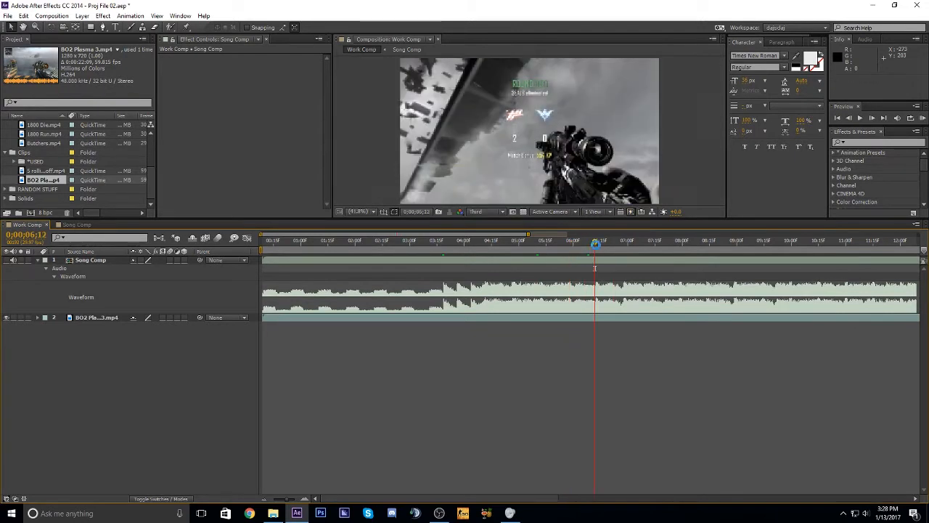
Listen from the marked beat and slide the BO2 Plasma 3.mp4 layer so its gunshot frame lands on 0;00;06;12.
left_click(651, 319)
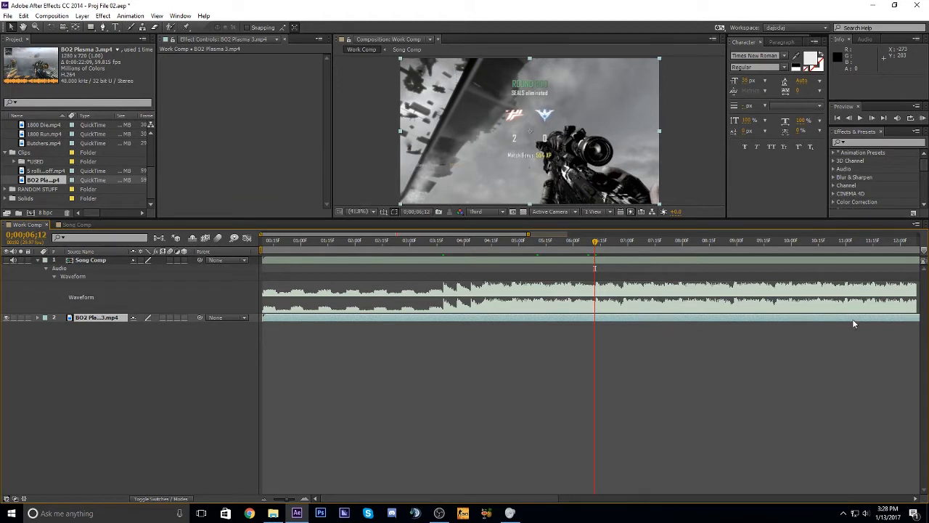
key("KP_Decimal")
key("KP_Decimal")
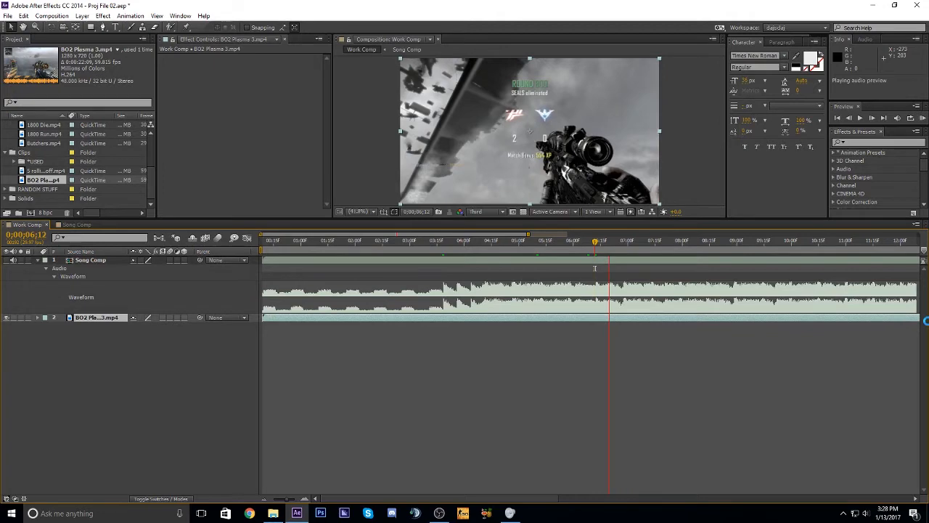
left_click_drag(912, 319, 749, 349)
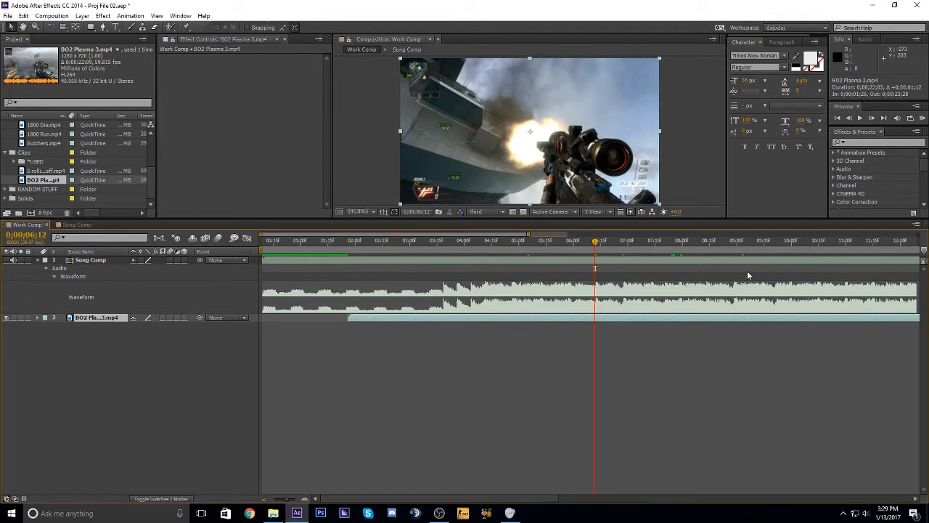
Try splitting the BO2 Plasma 3.mp4 layer at 0;00;06;12, undo the split, and check the frames around the gunshot.
key("ctrl+shift+d")
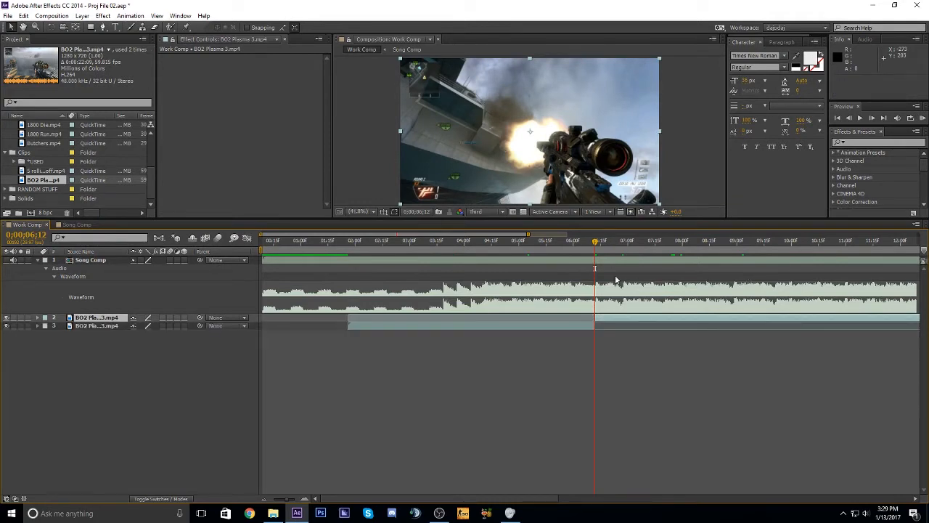
key("ctrl+z")
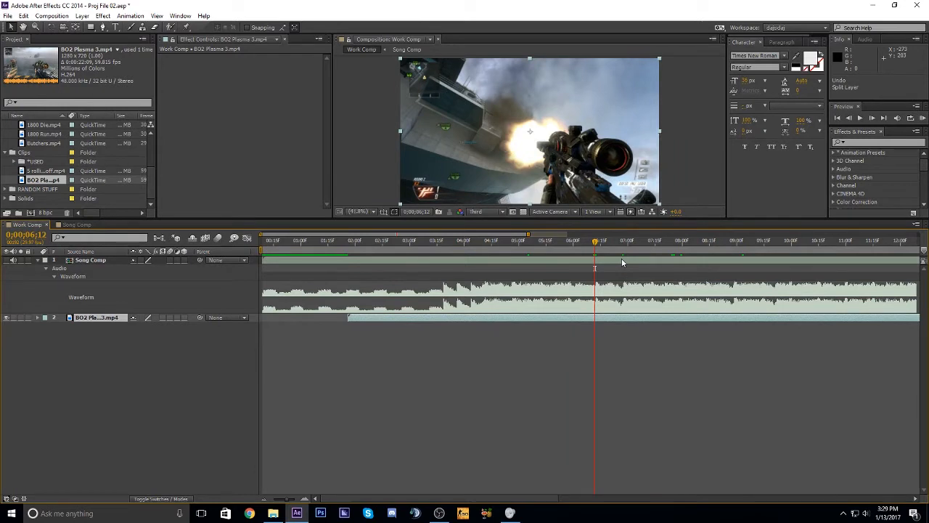
key("Page_Up")
key("Page_Down")
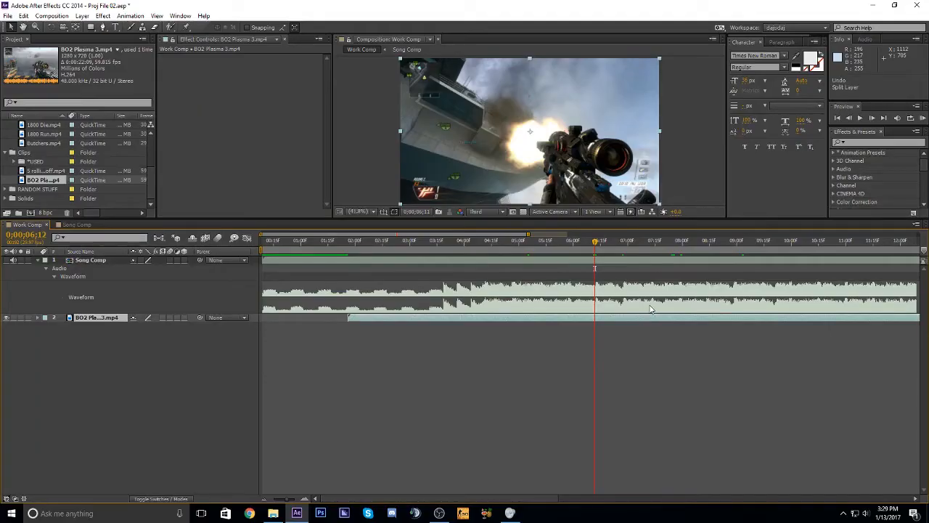
key("Page_Up")
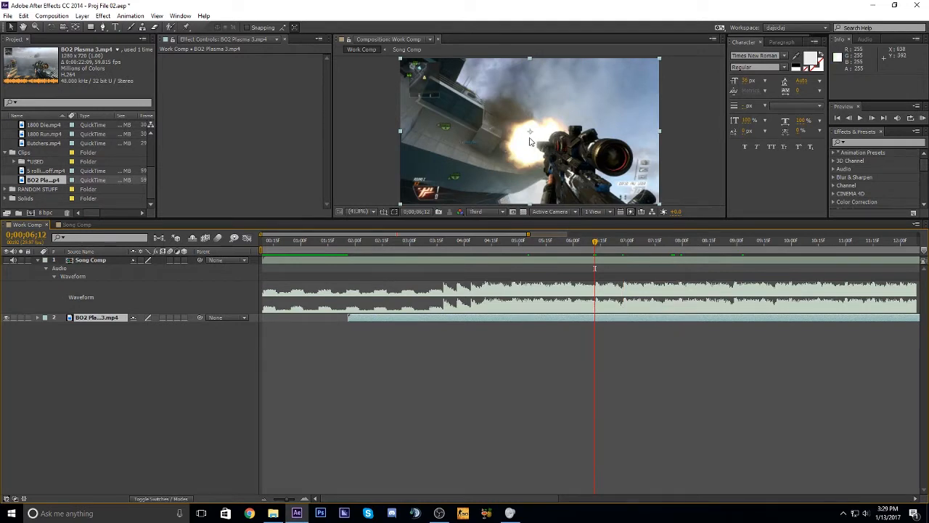
mouse_move(608, 322)
left_mouse_down()
mouse_move(620, 317)
mouse_move(613, 331)
left_mouse_up()
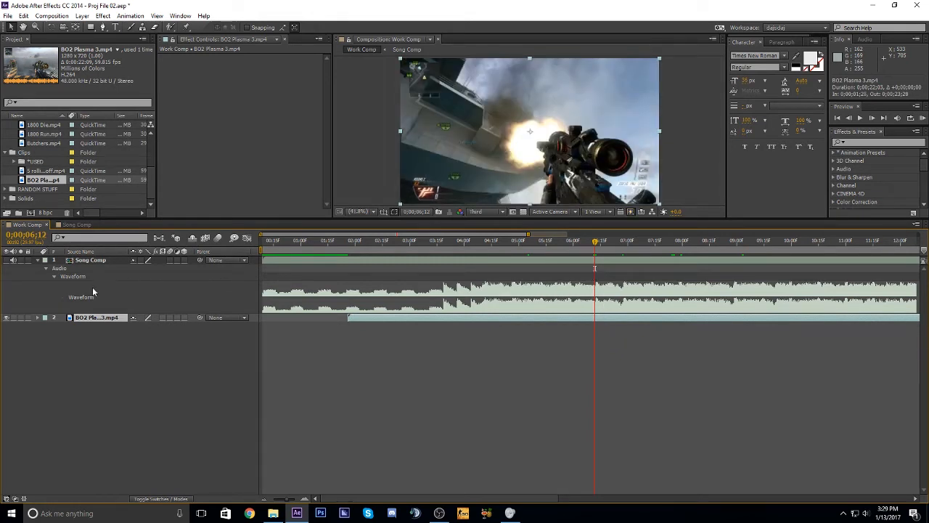
Compare the BO2 Plasma 3.mp4 layer's audio waveform with the beat at 0;00;06;12 by sliding the layer 3 frames earlier and back.
key("l")
key("l")
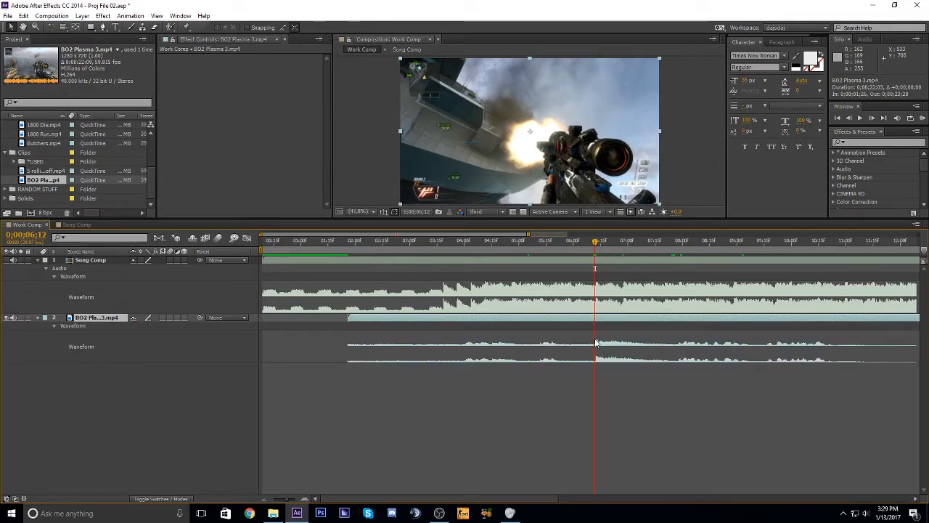
left_click_drag(615, 316, 611, 317)
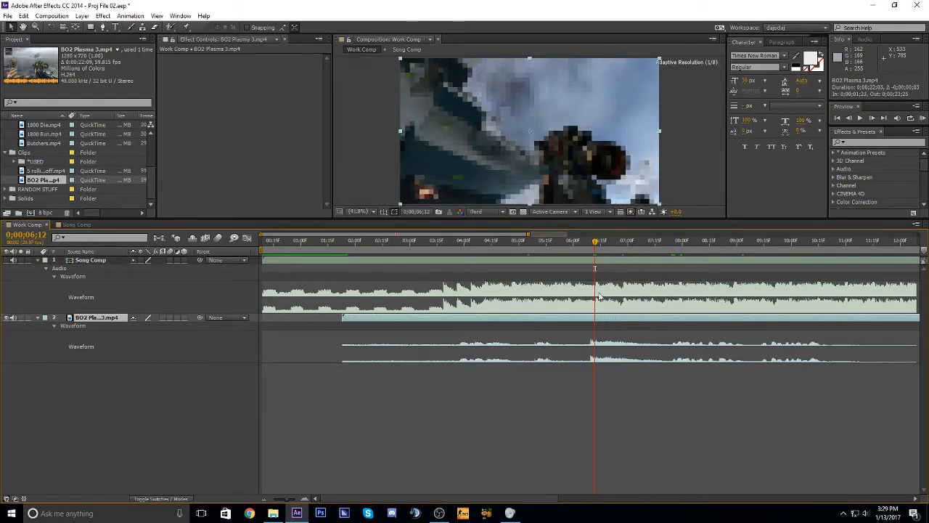
left_click_drag(580, 246, 597, 256)
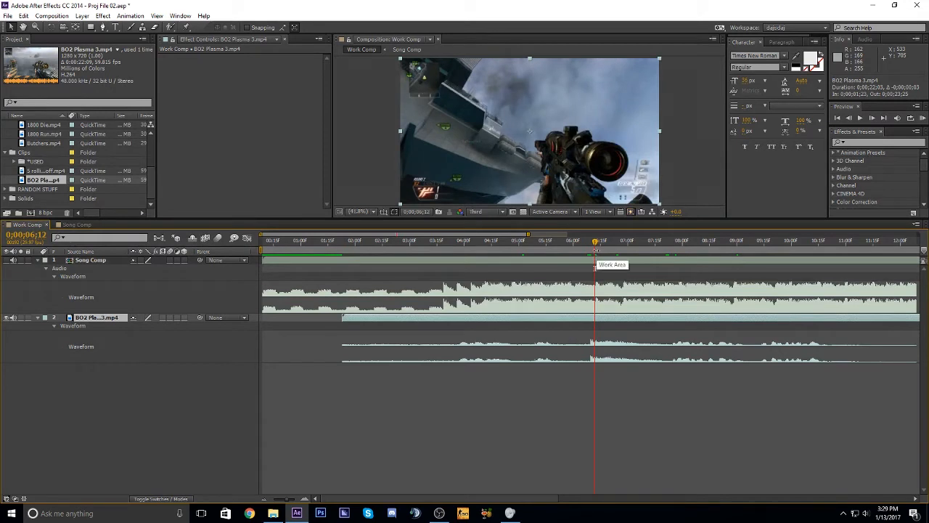
left_click(13, 317)
key("l")
key("l")
left_click_drag(565, 318, 566, 320)
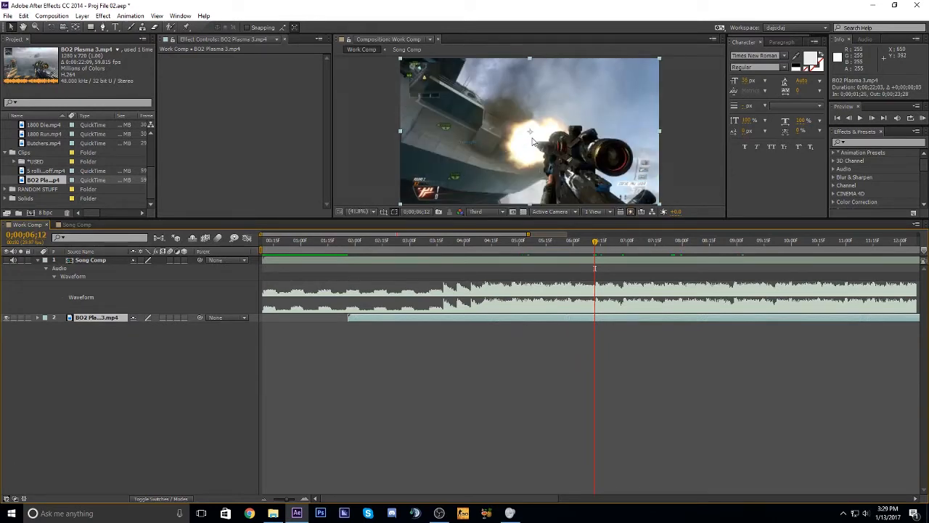
Split the BO2 Plasma 3.mp4 layer at 0;00;06;12 on the gunshot frame and select the part after the split.
key("ctrl+shift+d")
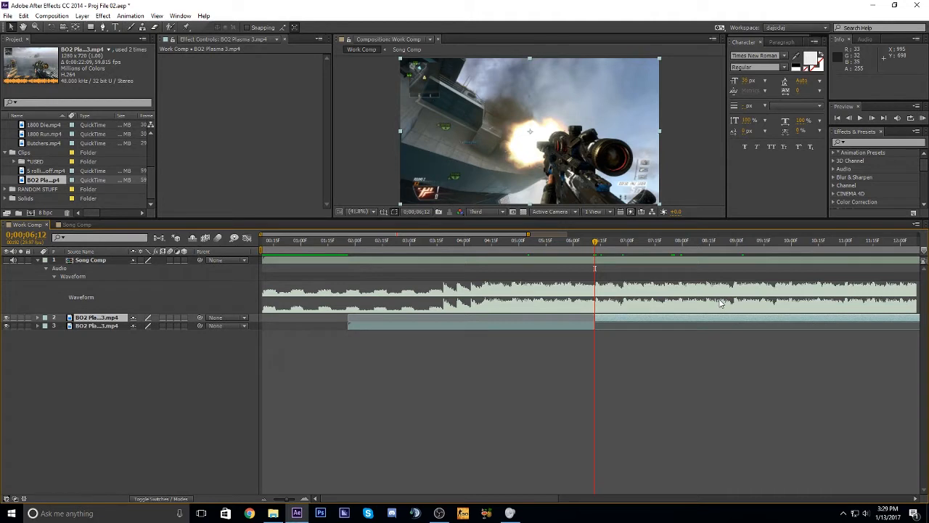
left_click(608, 351)
left_click(606, 318)
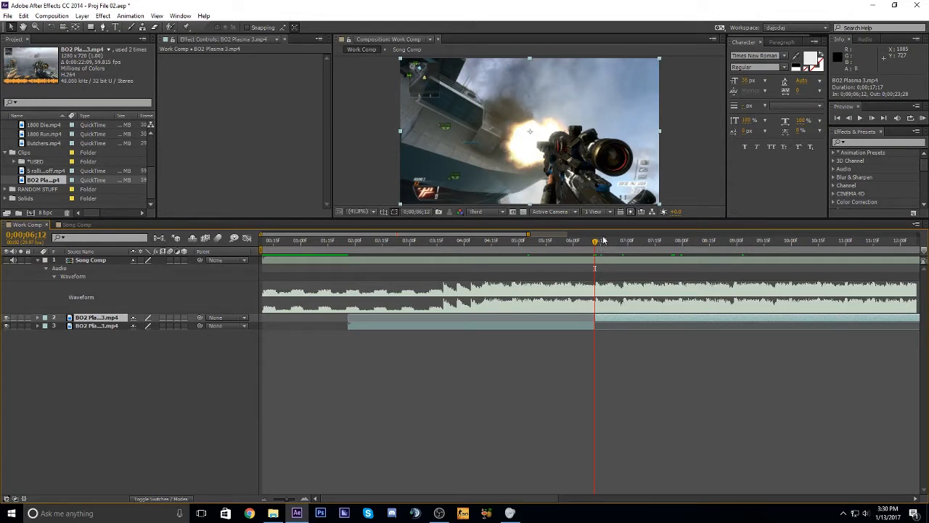
Audio-preview the song from the split at 0;00;06;12, and check the first clip part at 0;00;04;11.
key("KP_Decimal")
key("KP_Decimal")
key("KP_Decimal")
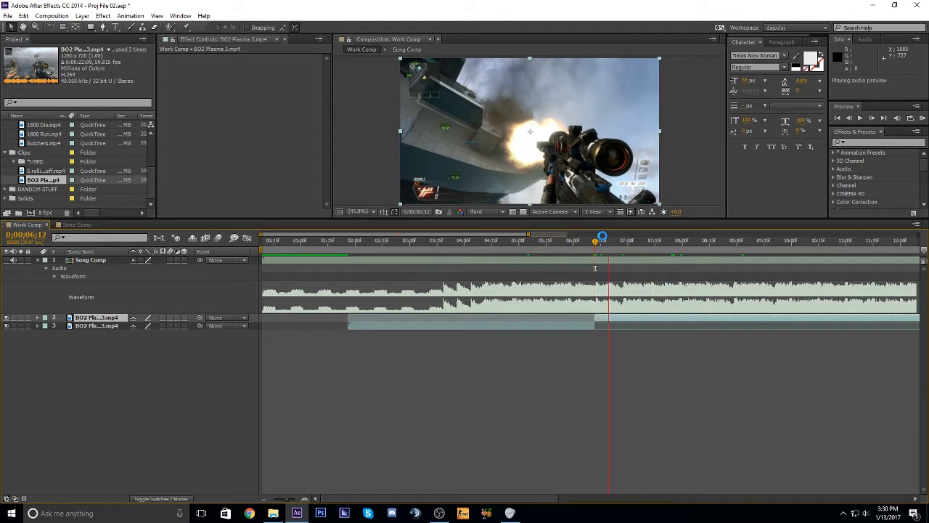
key("KP_Decimal")
key("KP_Decimal")
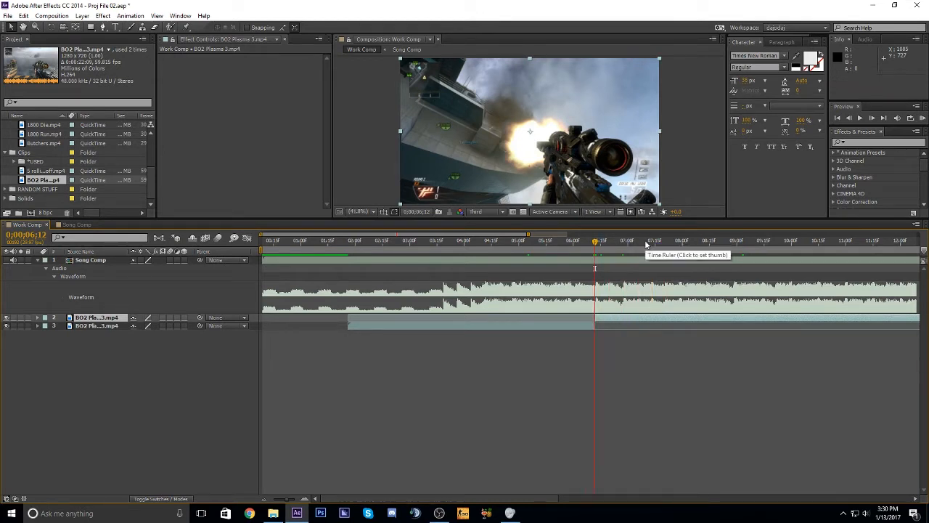
left_click_drag(436, 242, 485, 295)
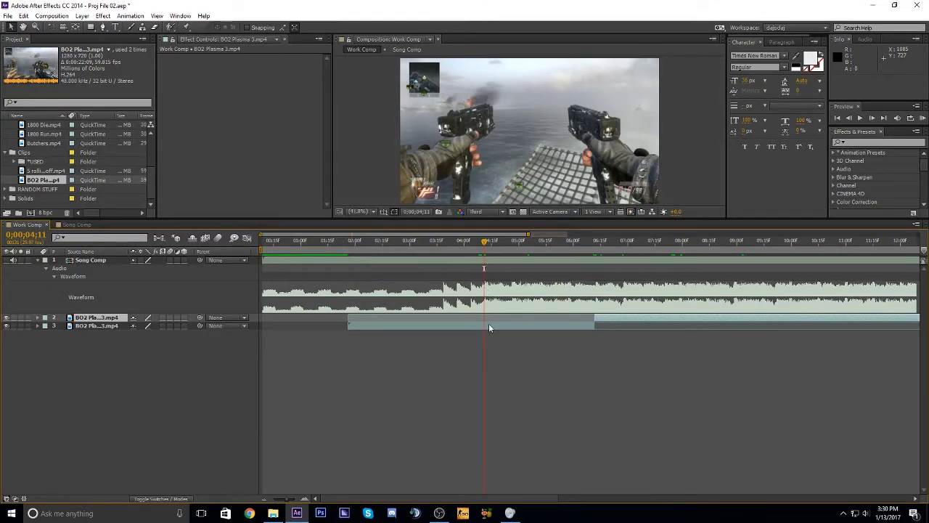
left_click(489, 324)
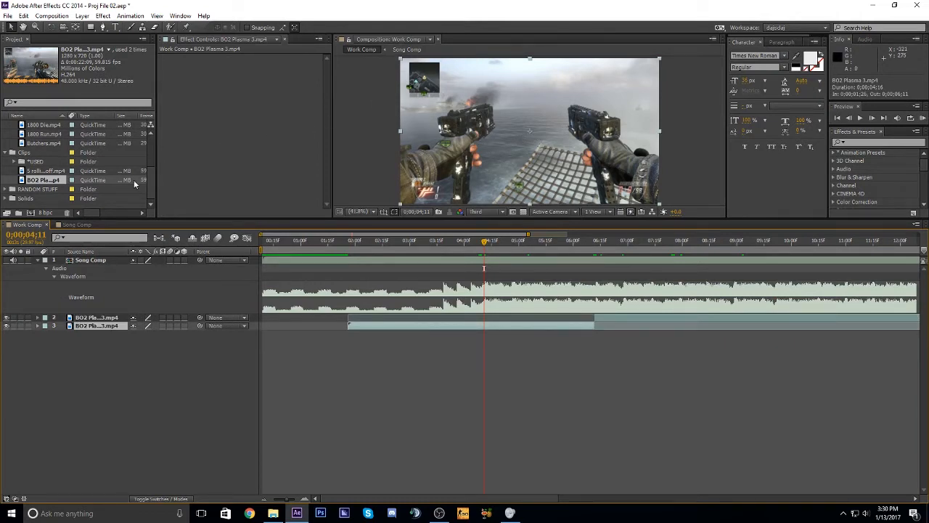
Move BO2 Plasma 3.mp4 into the *USED folder inside the project's Clips folder.
left_click(41, 169)
left_click(51, 178)
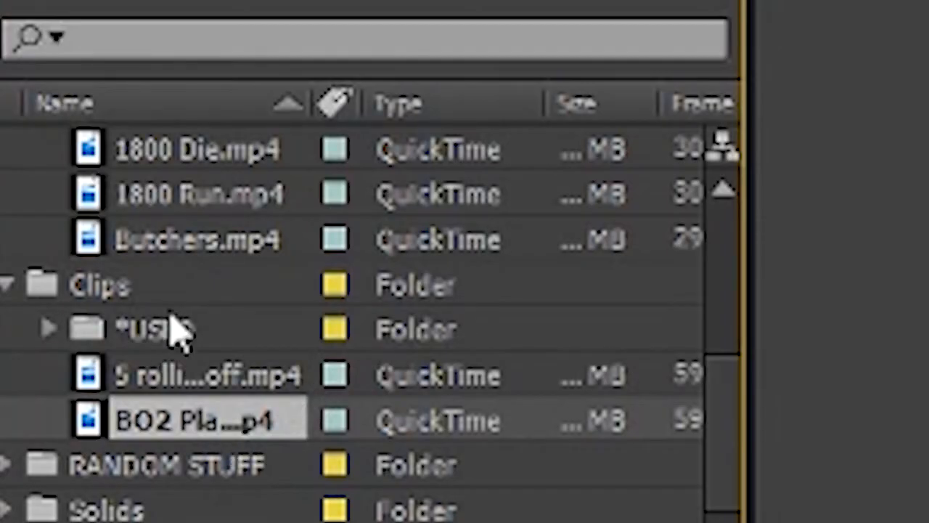
left_click(177, 328)
left_click_drag(224, 429, 206, 341)
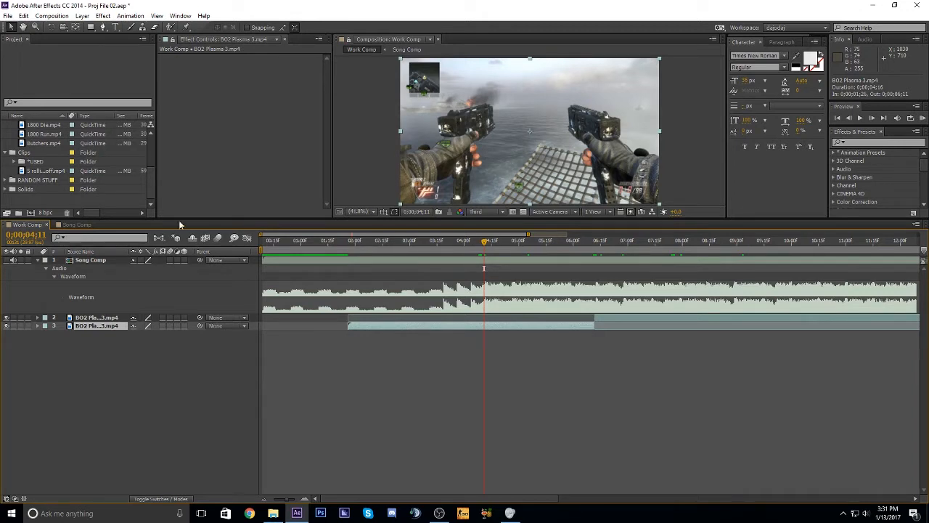
Check the second song layer's Audio Levels fade-in keyframe at 0;00;04;02 in Song Comp and return to Work Comp.
left_click(93, 225)
left_click(428, 310)
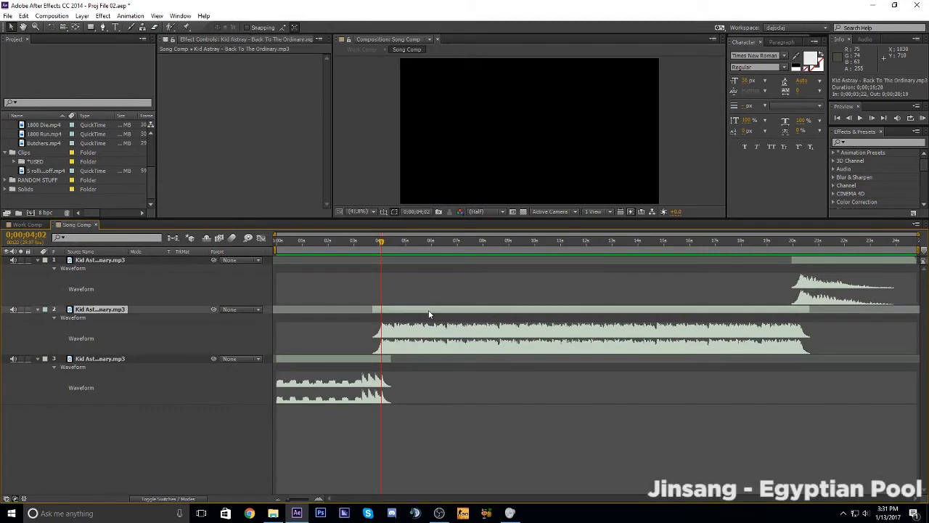
key("l")
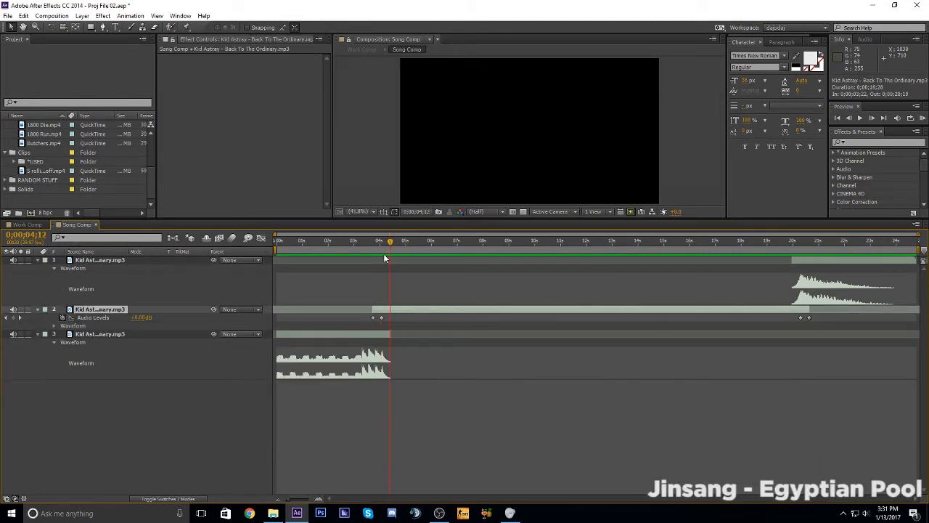
left_click(380, 318)
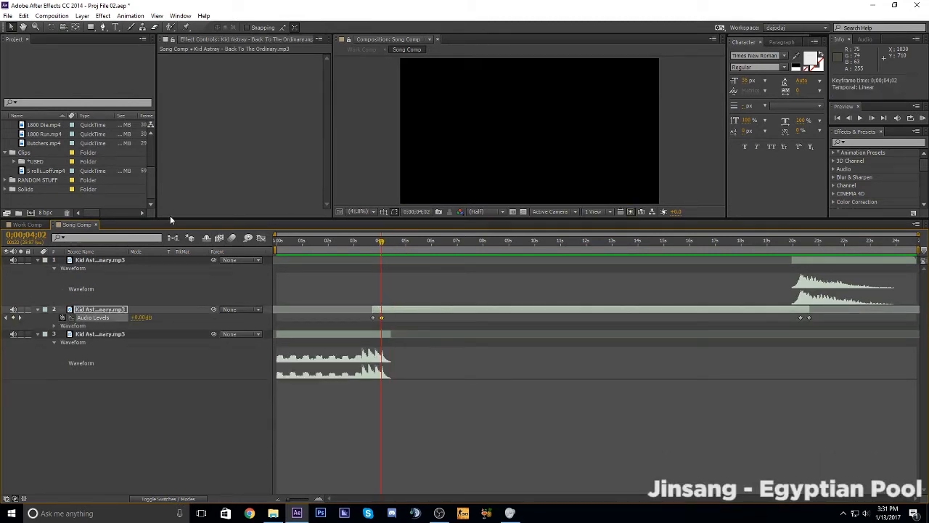
left_click(23, 225)
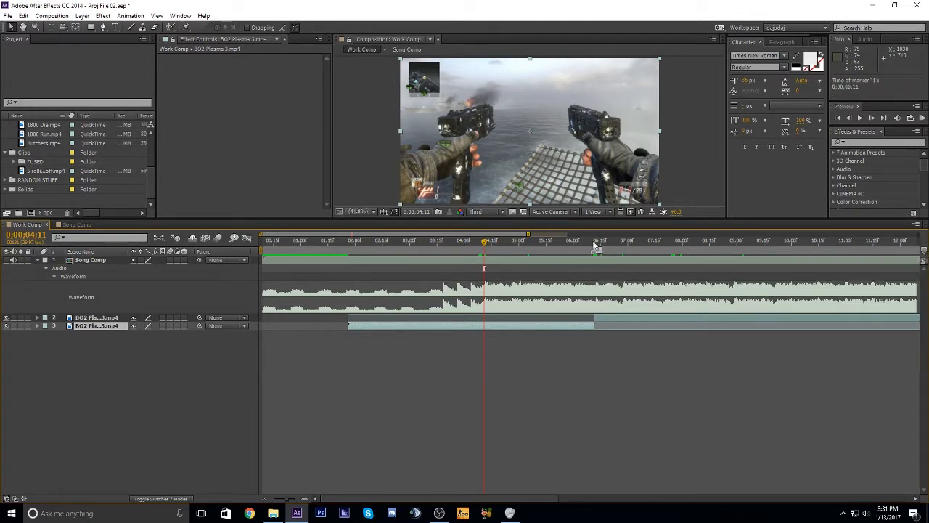
Place composition marker 1 at 0;00;04;11 in Work Comp.
left_click_drag(475, 250, 587, 269)
mouse_move(501, 249)
left_mouse_down()
mouse_move(480, 251)
mouse_move(530, 252)
left_mouse_up()
left_click_drag(583, 267, 585, 270)
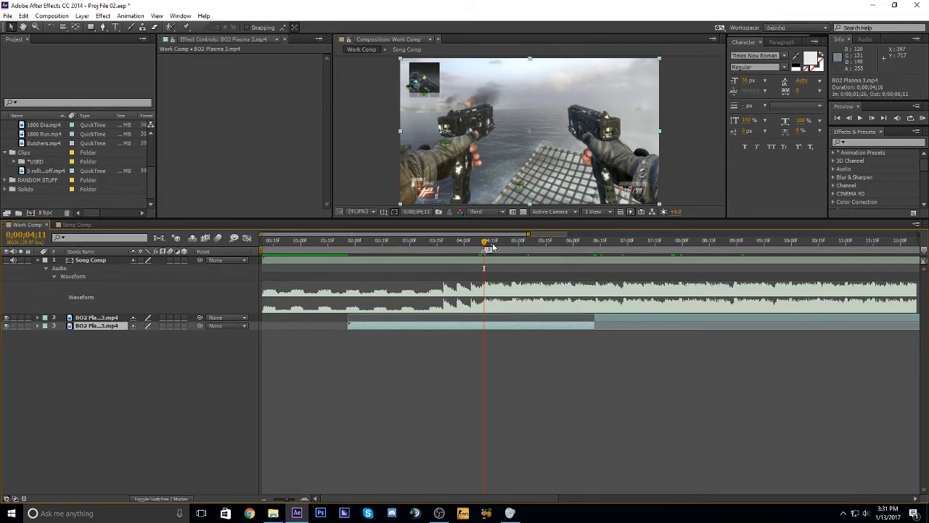
Scrub from the marker to the gunshot and audio-preview the song to find the following beat at 0;00;07;13.
left_click_drag(485, 242, 532, 258)
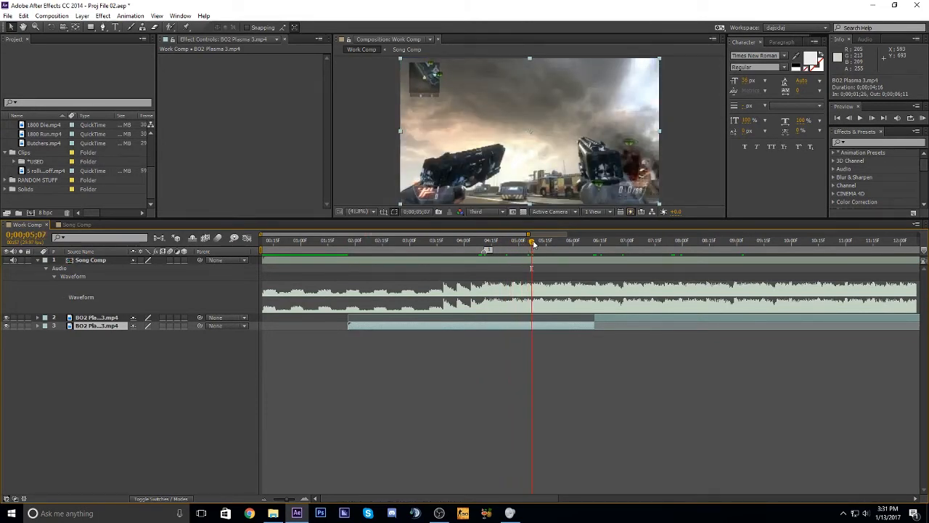
left_click_drag(532, 244, 595, 268)
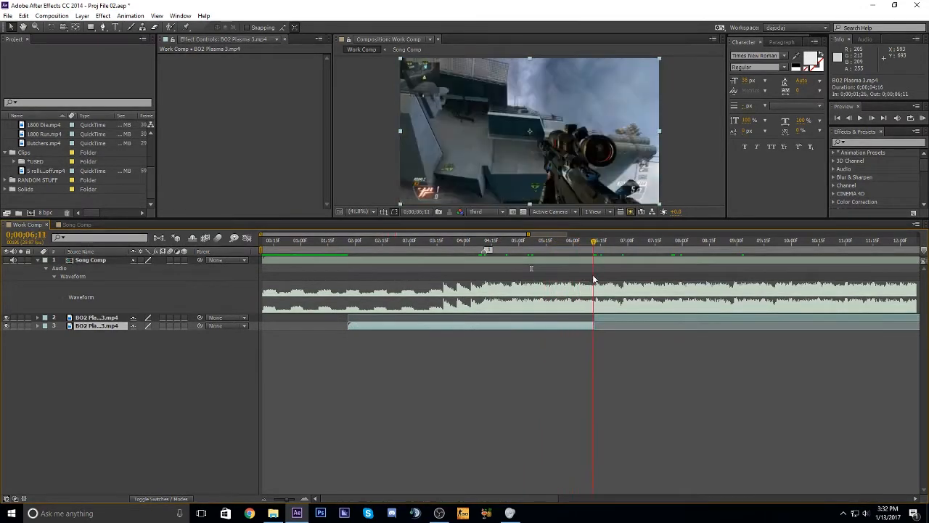
key("KP_Decimal")
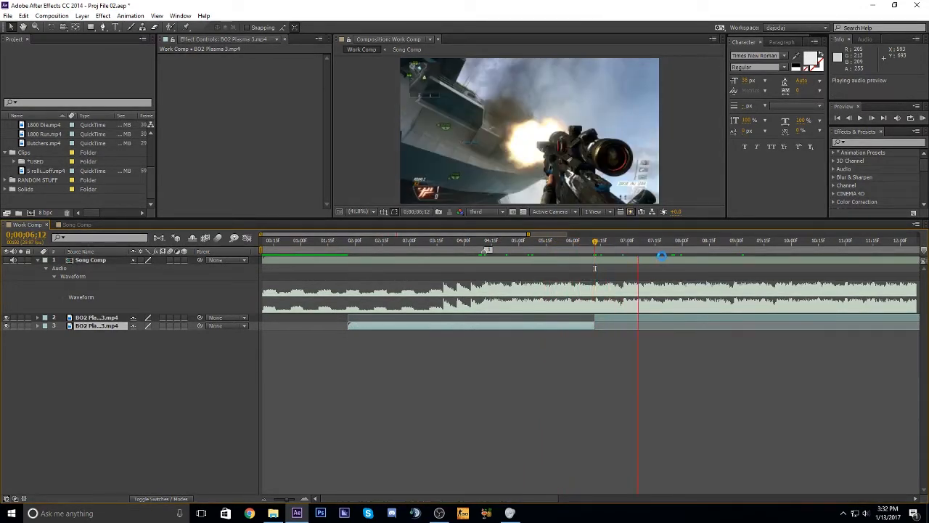
key("KP_Decimal")
left_click_drag(598, 247, 651, 248)
key("KP_Decimal")
Select both BO2 Plasma 3.mp4 parts and slide them together so the gunshot split lands on 0;00;07;13.
left_click(649, 318, "shift")
left_click_drag(552, 346, 603, 323)
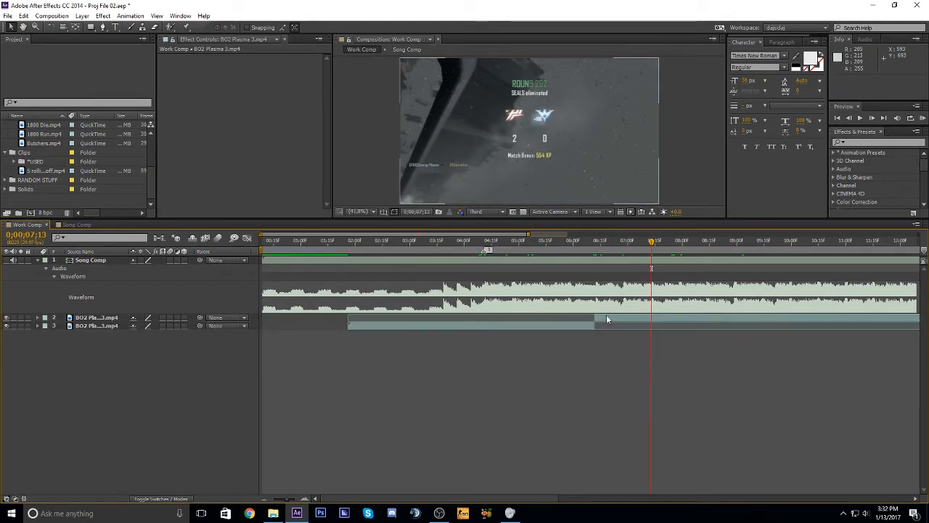
left_click(608, 319)
left_click(576, 326, "shift")
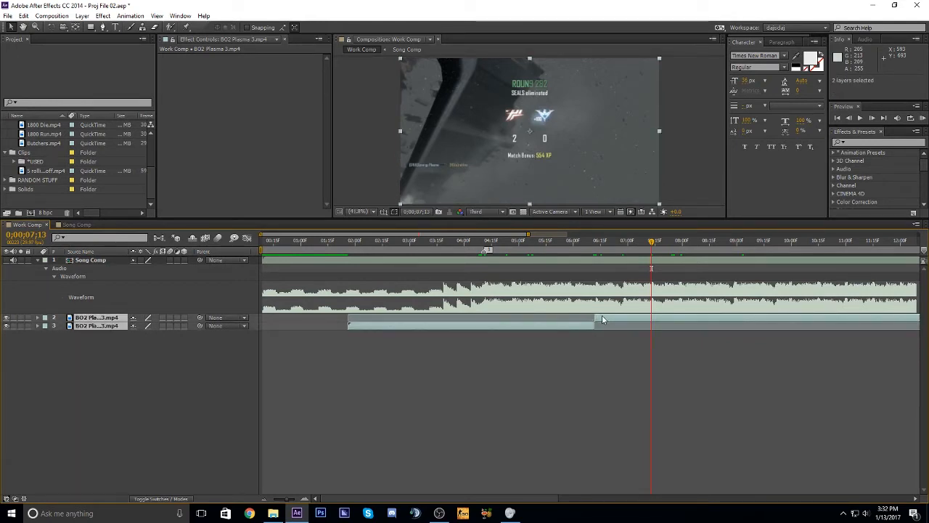
left_click_drag(602, 318, 645, 331)
left_click(644, 335)
Trim the start of the first BO2 Plasma 3.mp4 part to marker 1 at 0;00;04;11.
left_click(487, 245)
mouse_move(489, 248)
left_mouse_down()
mouse_move(538, 257)
mouse_move(484, 266)
left_mouse_up()
left_click(509, 332)
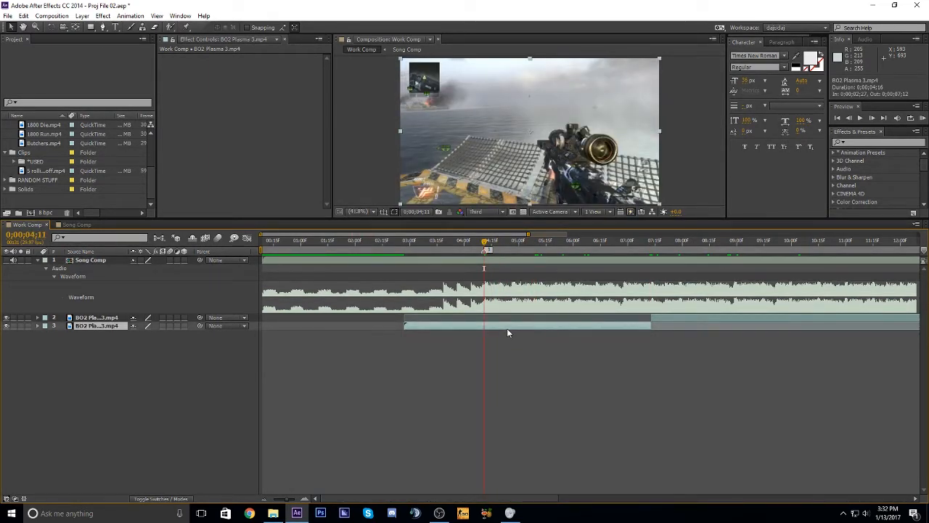
key("alt+bracketleft")
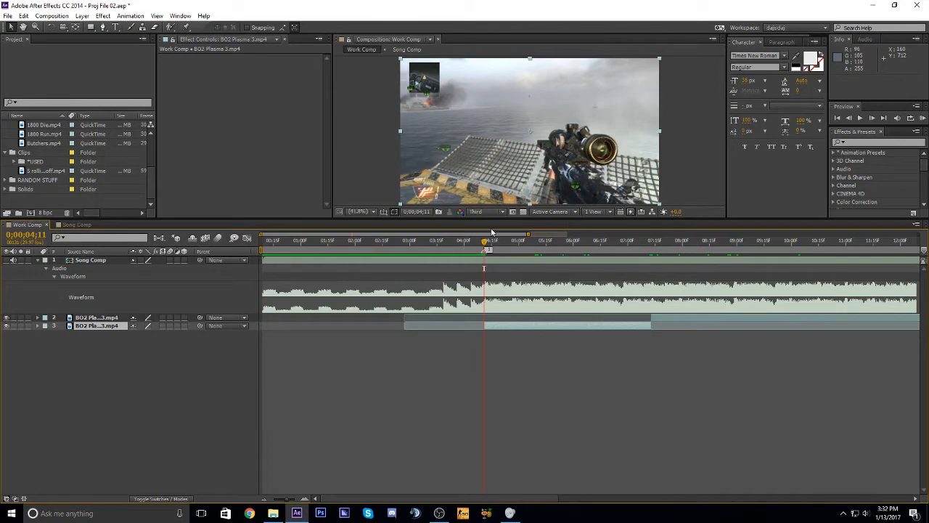
Set the work area from 0;00;04;11 to 0;00;08;16 and RAM-preview the synced clip.
left_click_drag(485, 243, 653, 276)
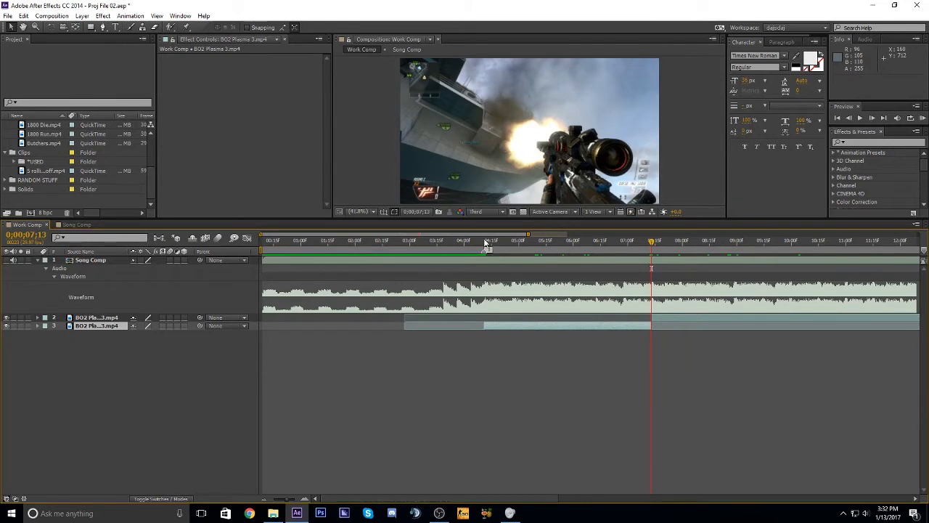
left_click(485, 243)
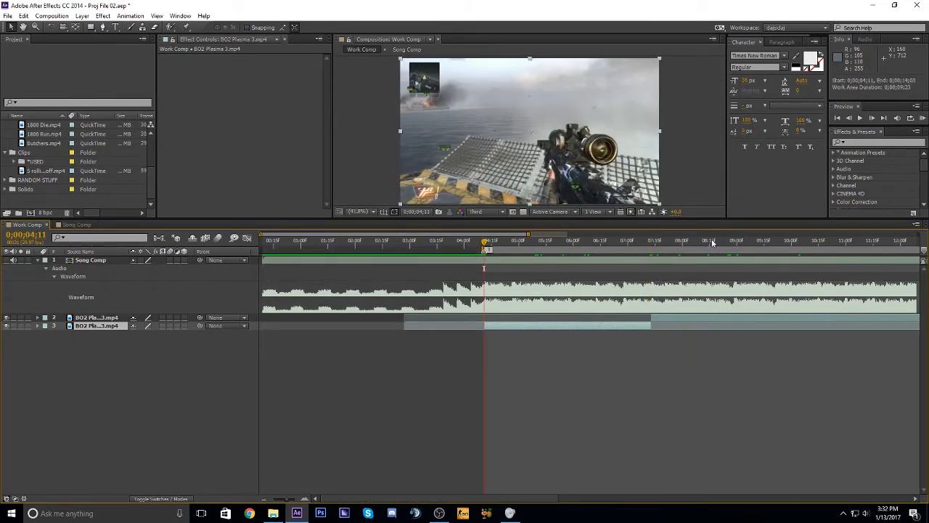
left_click(713, 243)
left_click(922, 118)
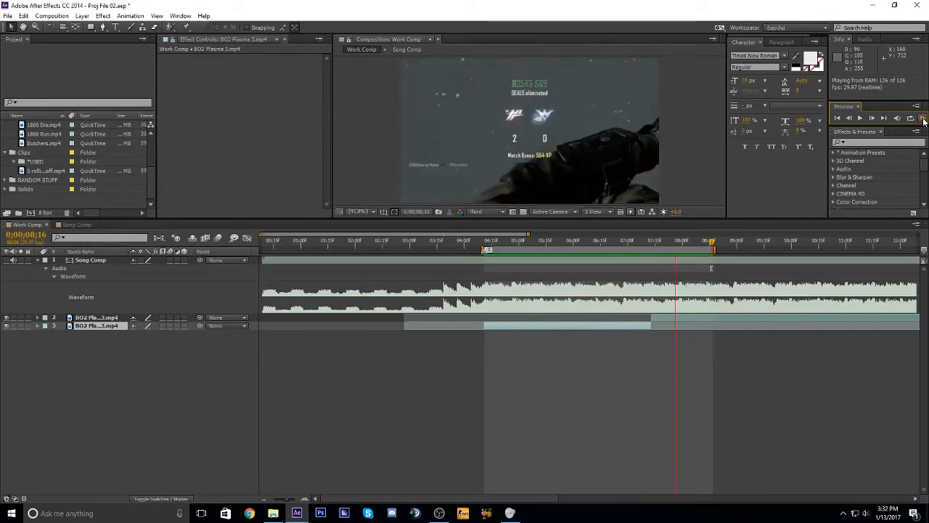
left_click(923, 119)
Adjust the work area to run from 0;00;04;11 to 0;00;08;15.
left_click_drag(626, 243, 262, 249)
key("b")
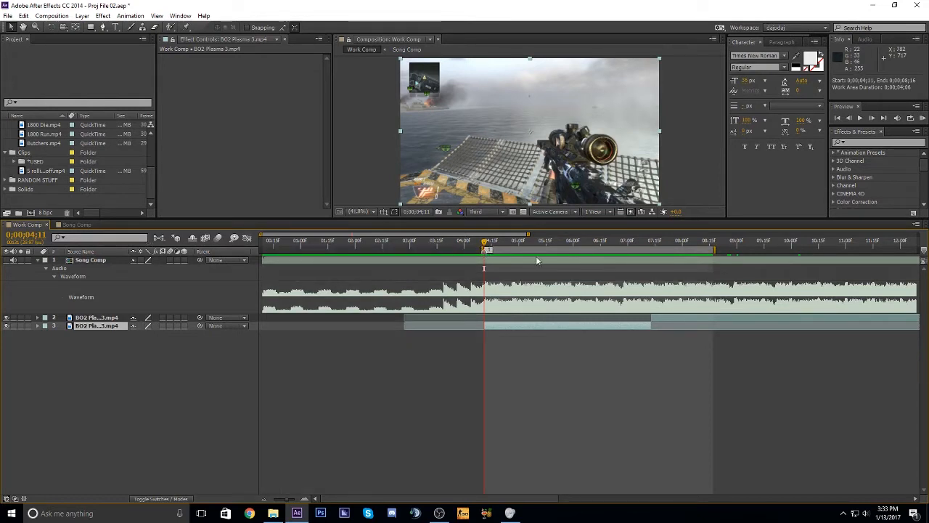
left_click(712, 247)
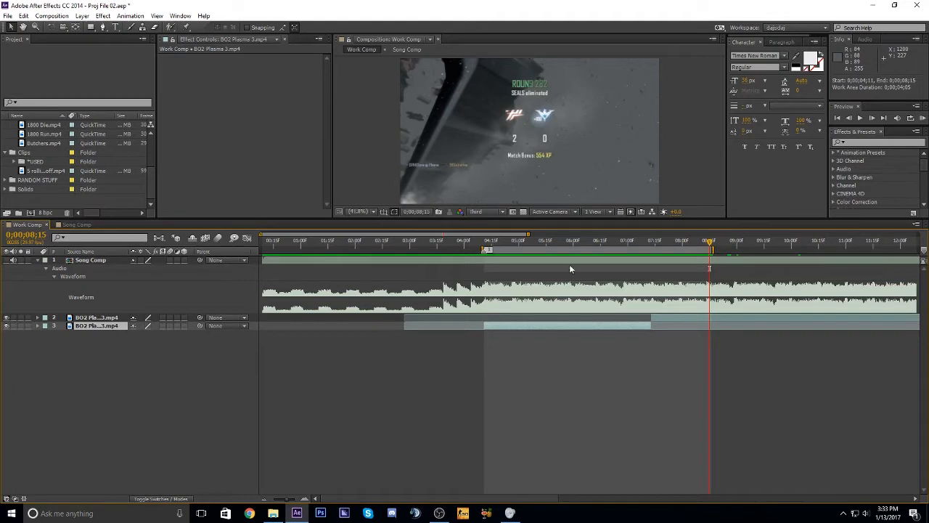
Scrub through the first clip part from its start at 0;00;04;11 to review the footage before the gunshot.
left_click_drag(541, 238, 551, 239)
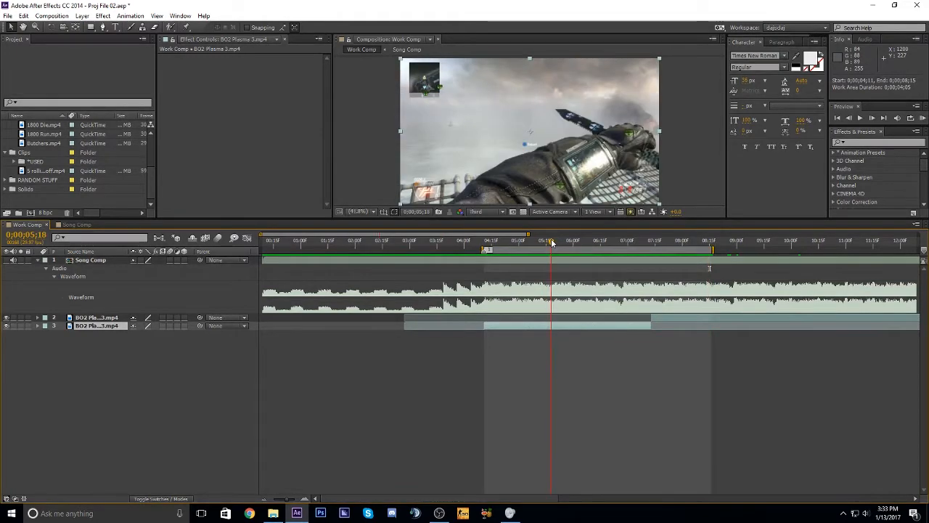
left_click_drag(552, 241, 485, 261)
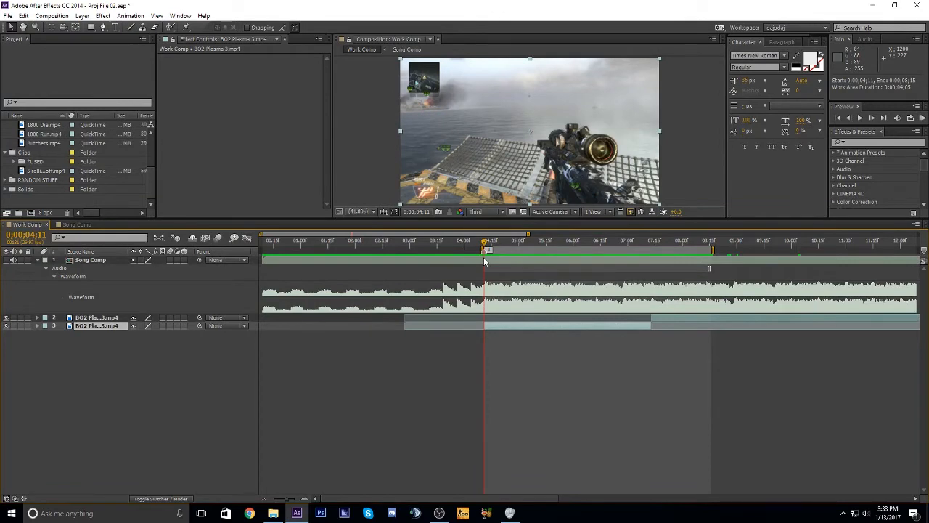
left_click_drag(485, 261, 559, 286)
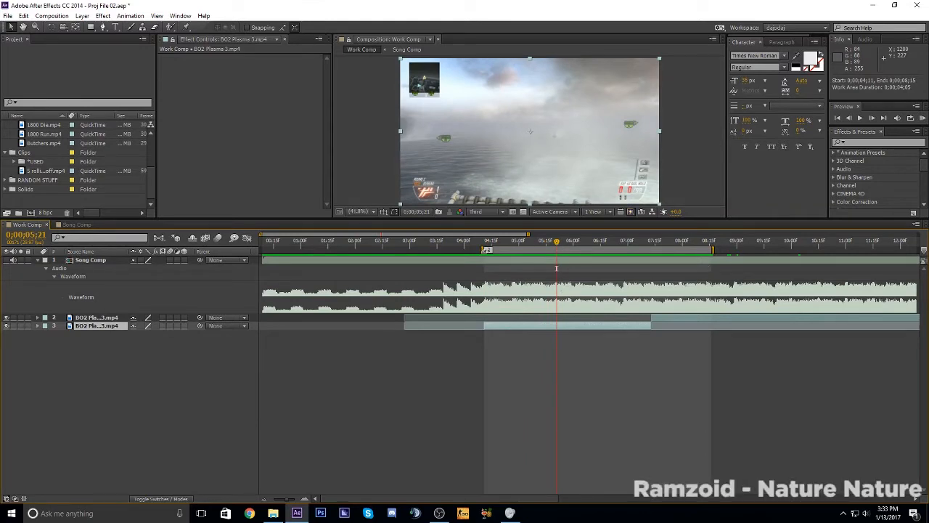
Select the clip part after the gunshot, audio-preview from 0;00;07;13 and place the current time at 0;00;08;13.
left_click_drag(514, 235, 541, 249)
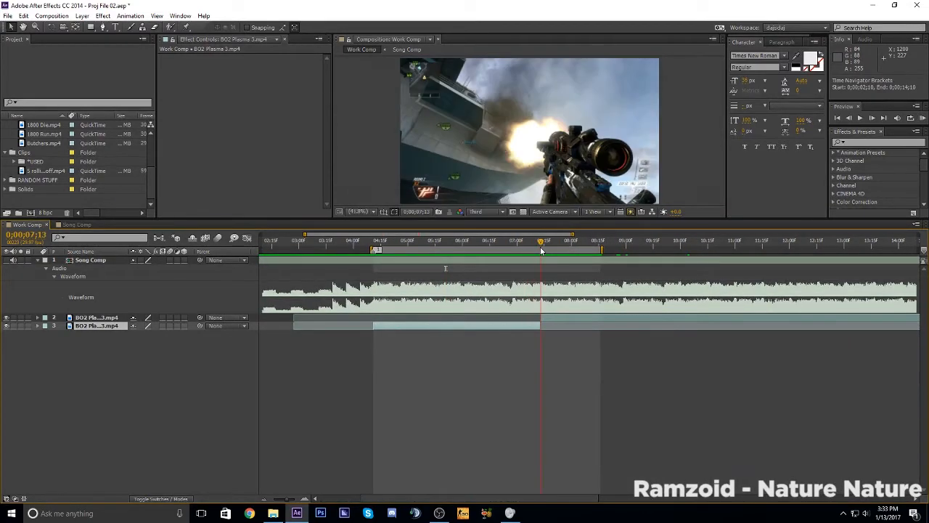
left_click(618, 318)
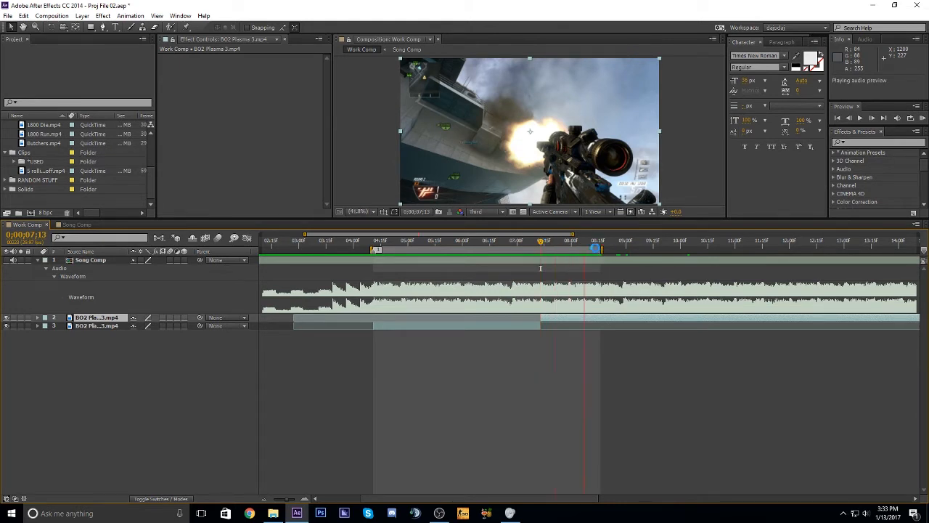
left_click(595, 241)
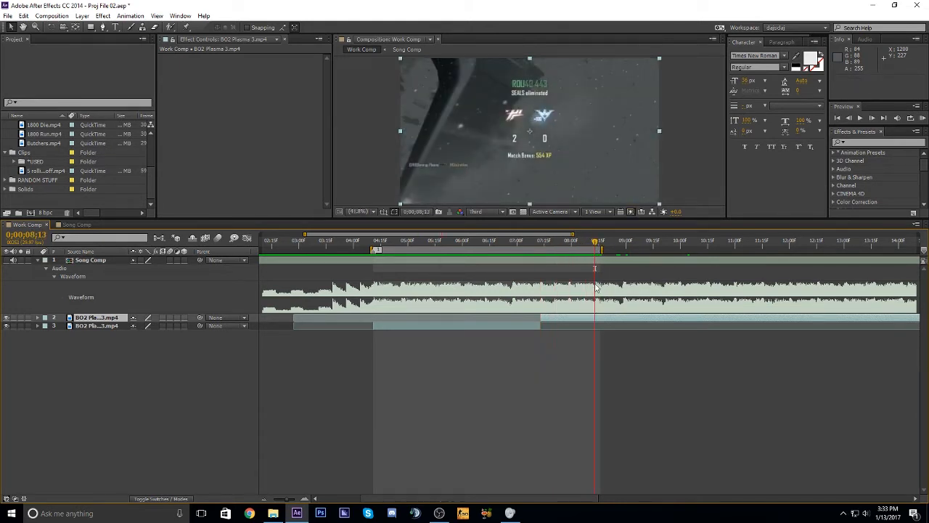
Mark the beats at 0;00;08;13 and 0;00;07;13 with layer markers on the Song Comp layer.
left_click_drag(595, 241, 581, 243)
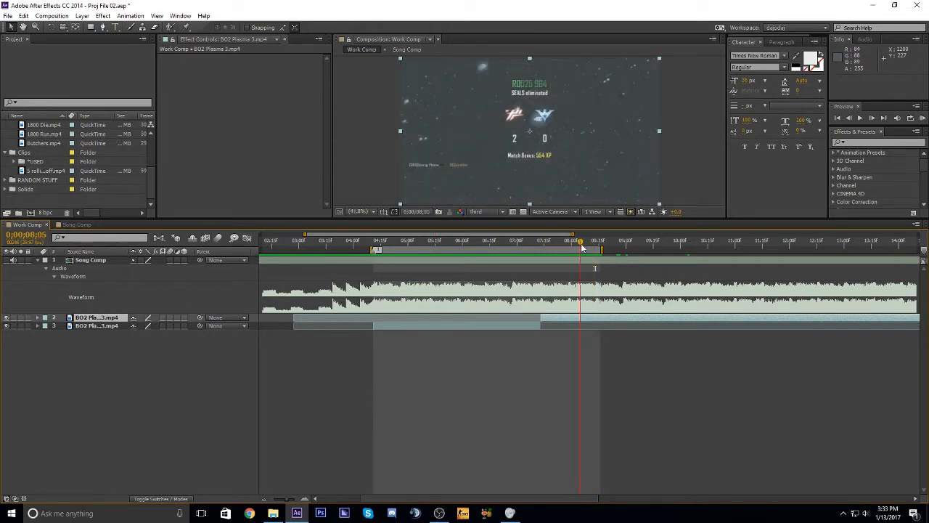
left_click_drag(582, 248, 596, 250)
left_click(599, 264)
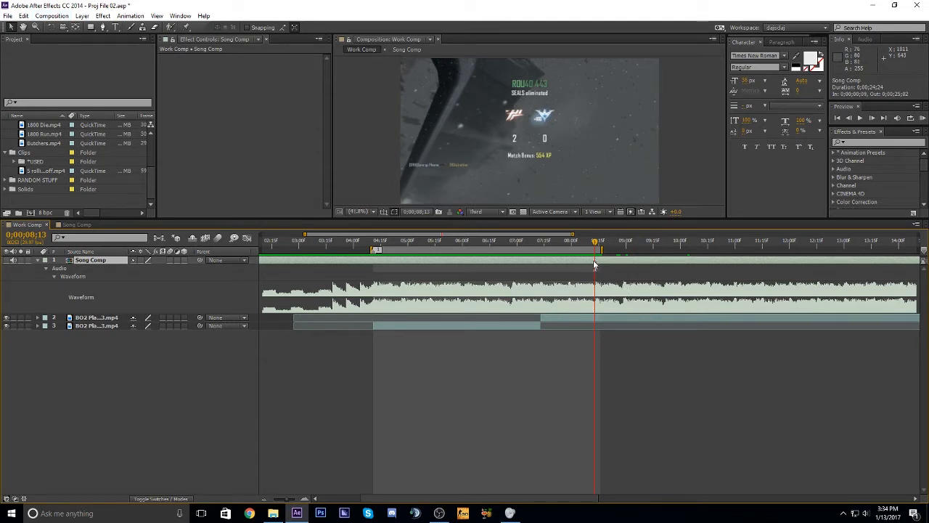
left_click(602, 317)
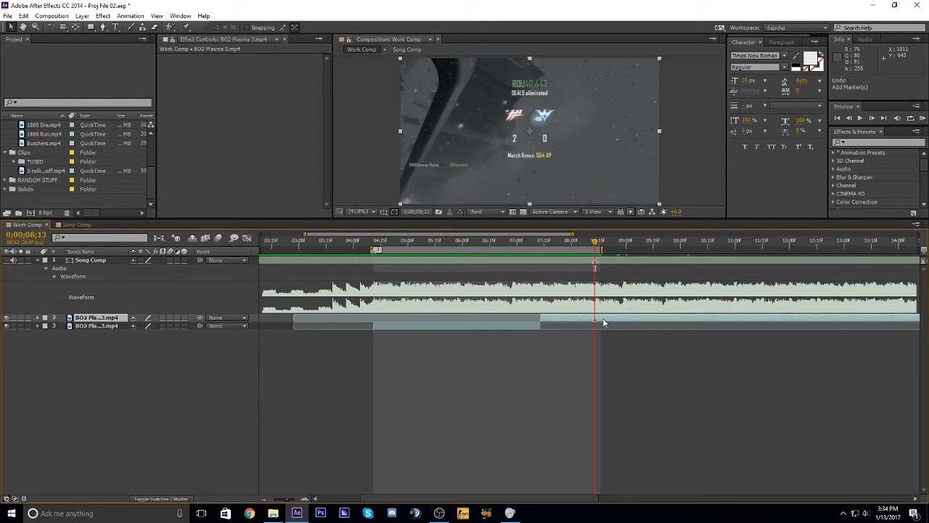
left_click(617, 260)
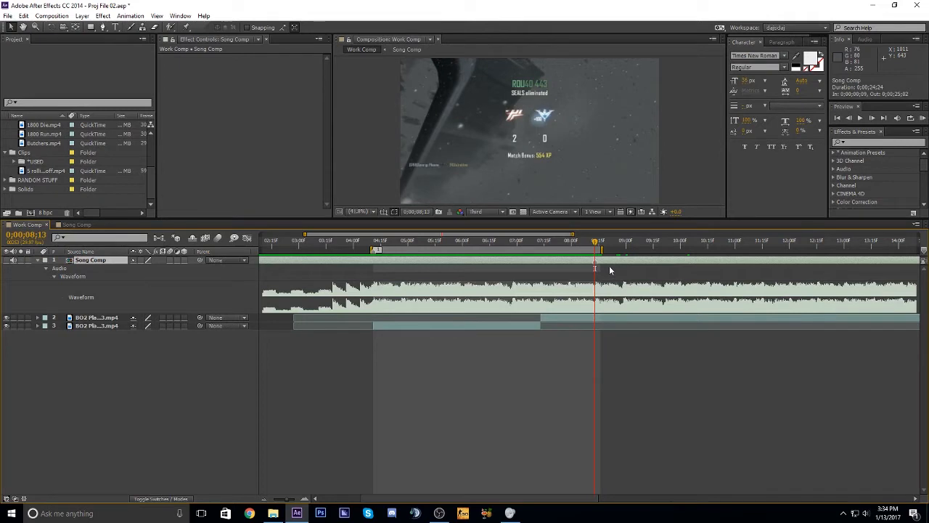
left_click(542, 243)
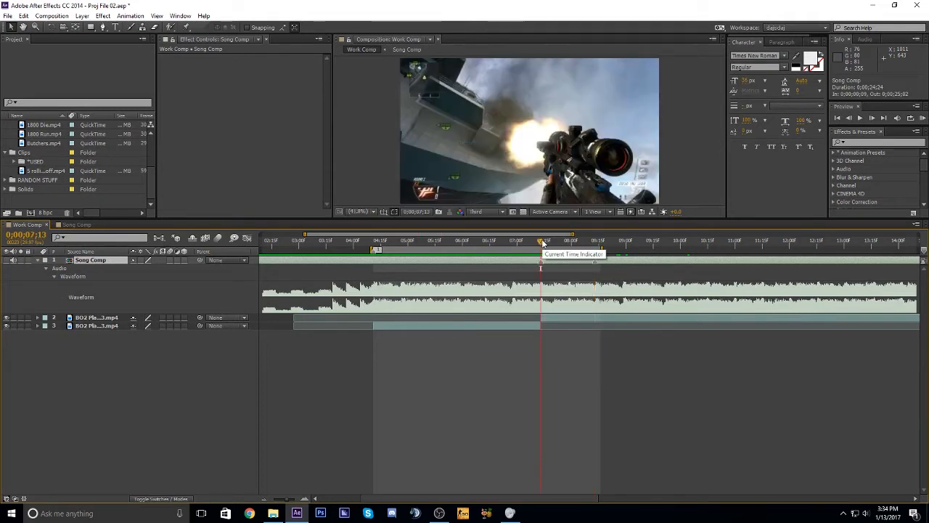
Split the BO2 Plasma clip part after the gunshot at 0;00;08;13.
left_click_drag(542, 243, 597, 261)
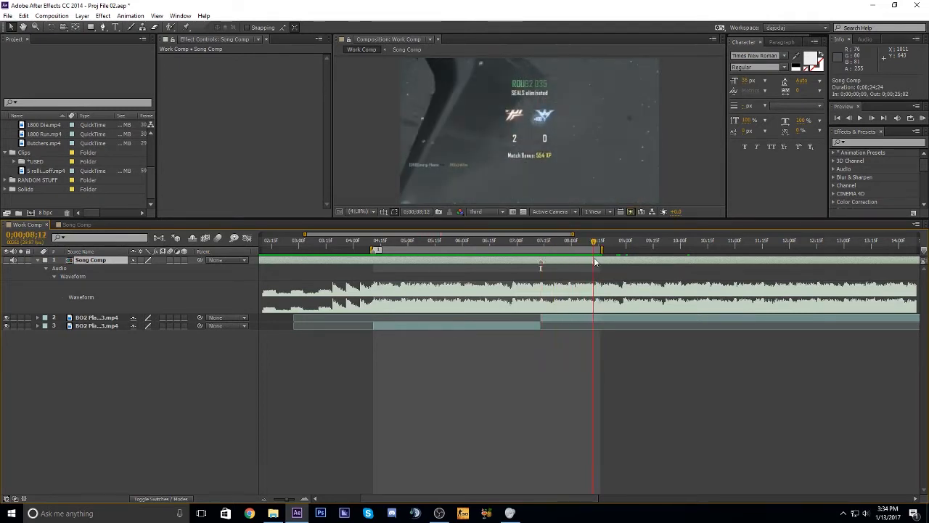
left_click(623, 318)
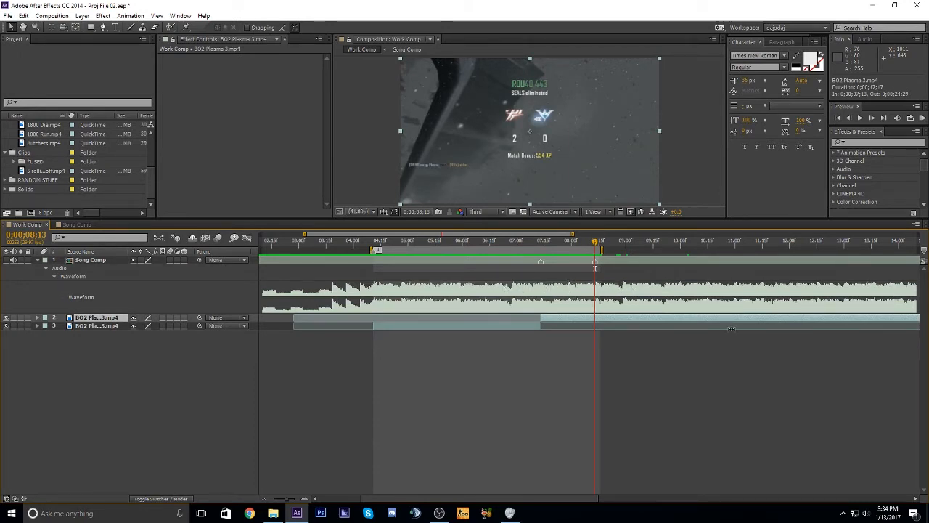
key("ctrl+shift+d")
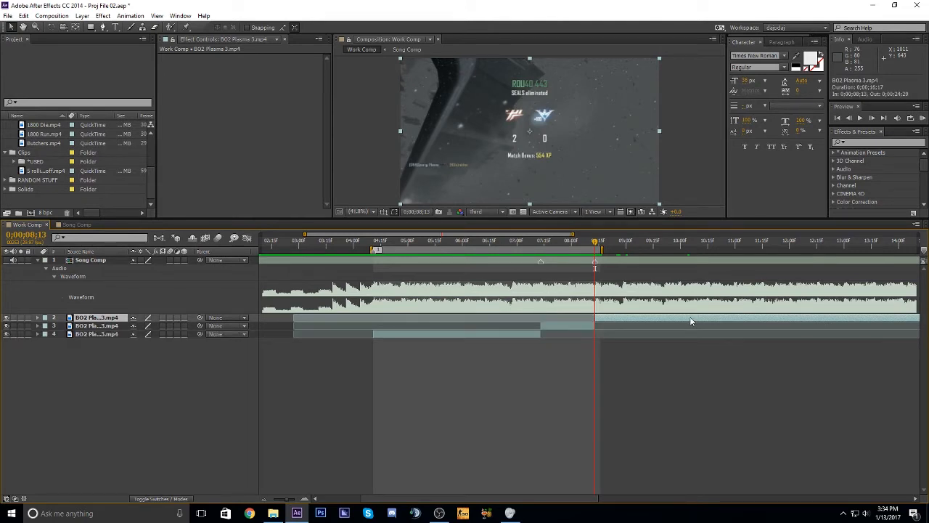
Audio-preview the song from 0;00;08;13 and mark the beat at 0;00;10;14 on the Song Comp layer.
key("KP_Decimal")
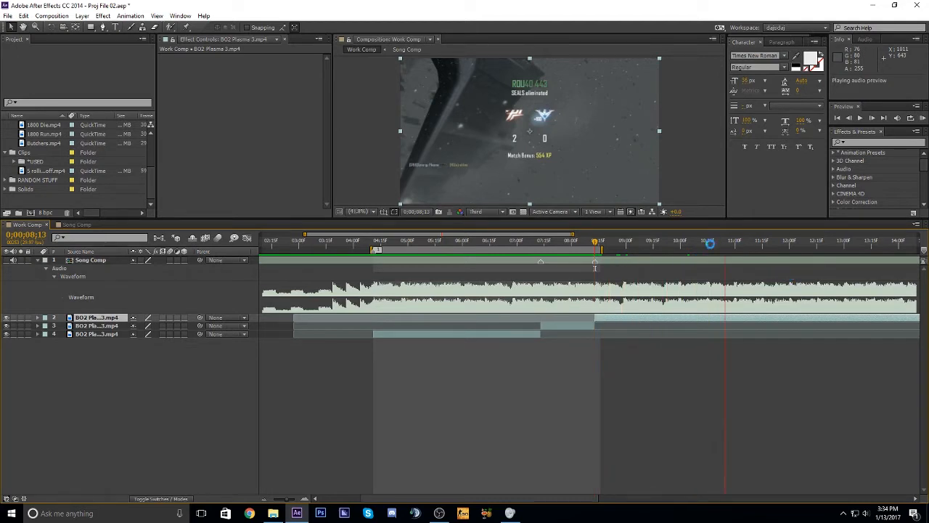
left_click_drag(705, 249, 707, 254)
key("KP_Decimal")
key("KP_Decimal")
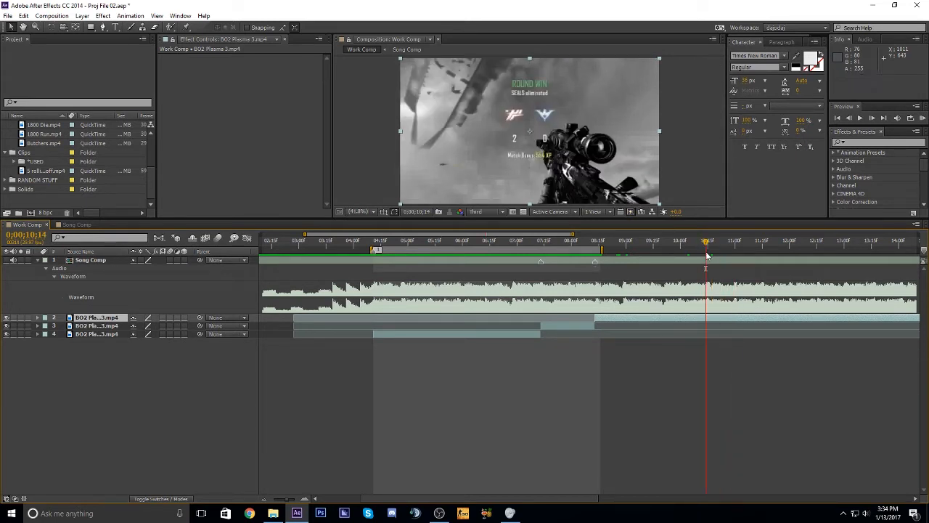
key("KP_Decimal")
left_click(713, 263)
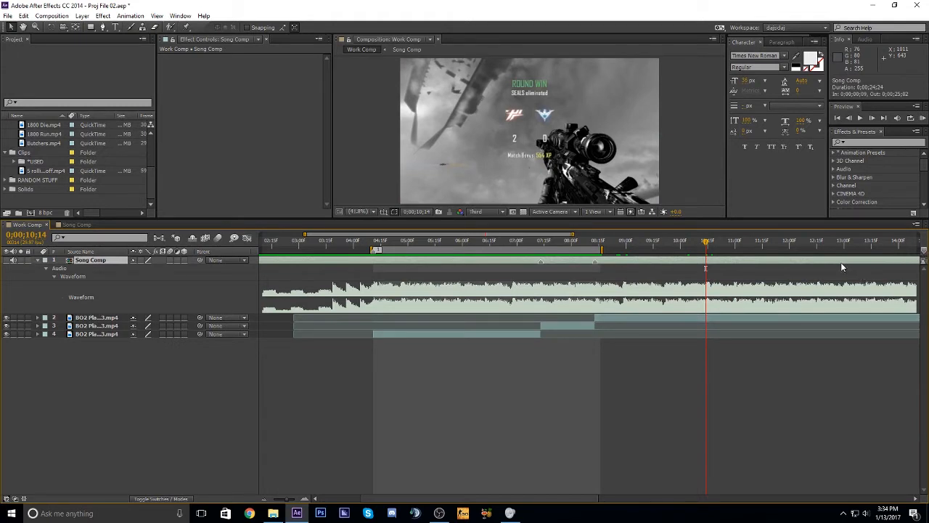
Slide the last clip part earlier in time so the killcam gunshot lands on the 0;00;10;14 beat marker.
left_click(870, 318)
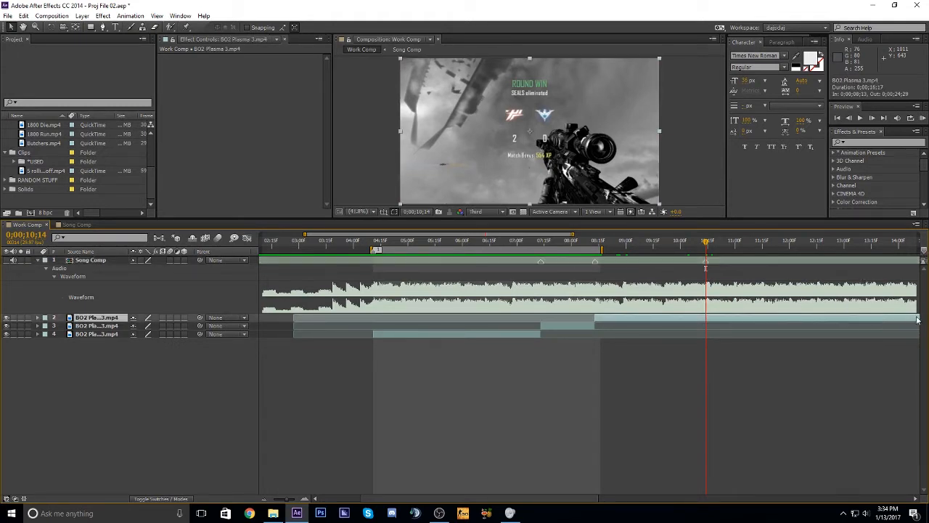
left_click_drag(892, 317, 412, 320)
left_click_drag(742, 321, 669, 331)
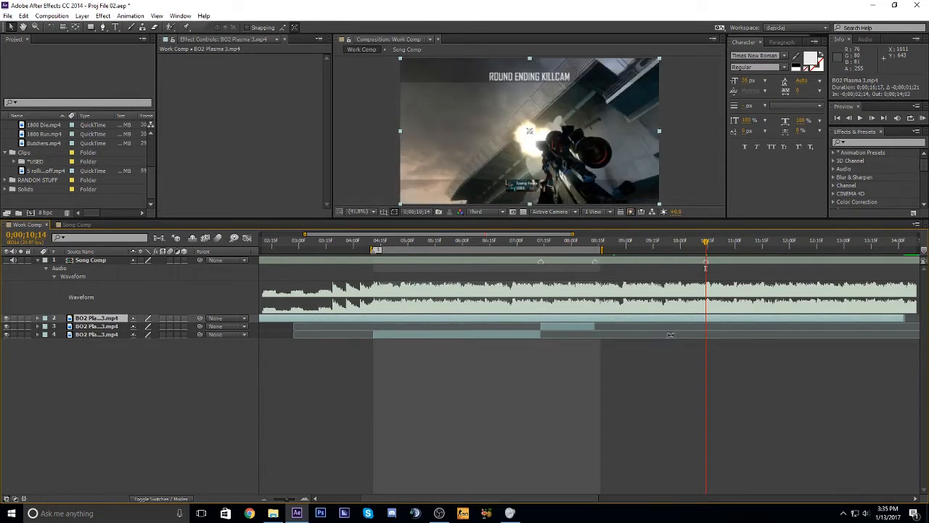
Split the killcam clip at 0;00;10;14 and trim the start of its earlier piece to 0;00;08;13.
key("ctrl+shift+d")
key("j")
key("Page_Down")
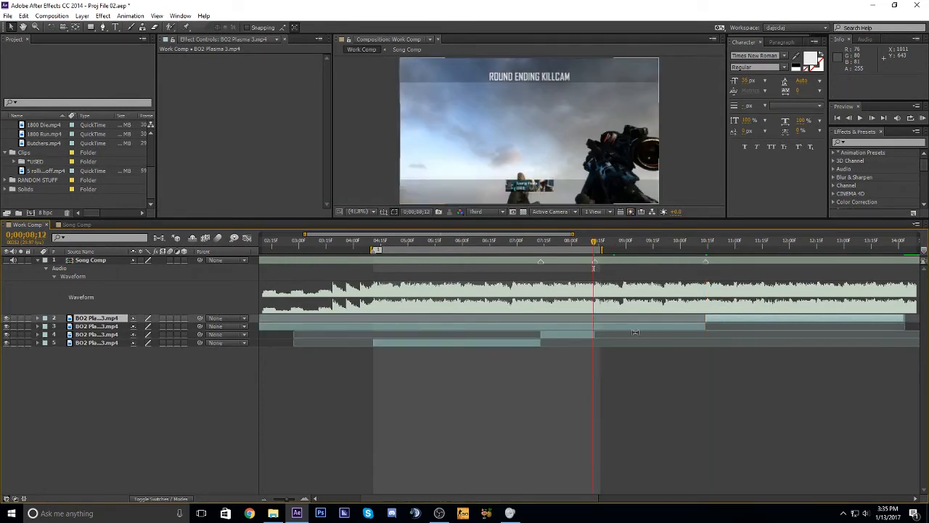
left_click(639, 327)
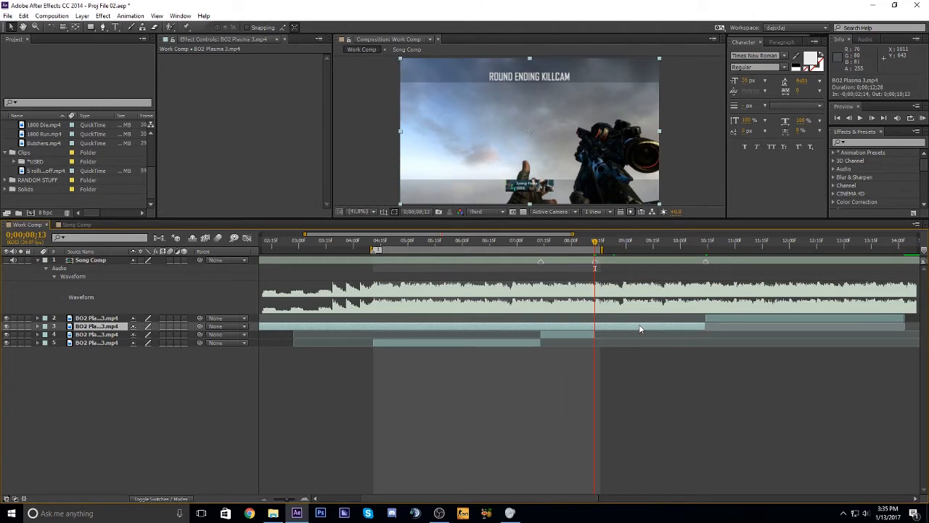
key("alt+bracketleft")
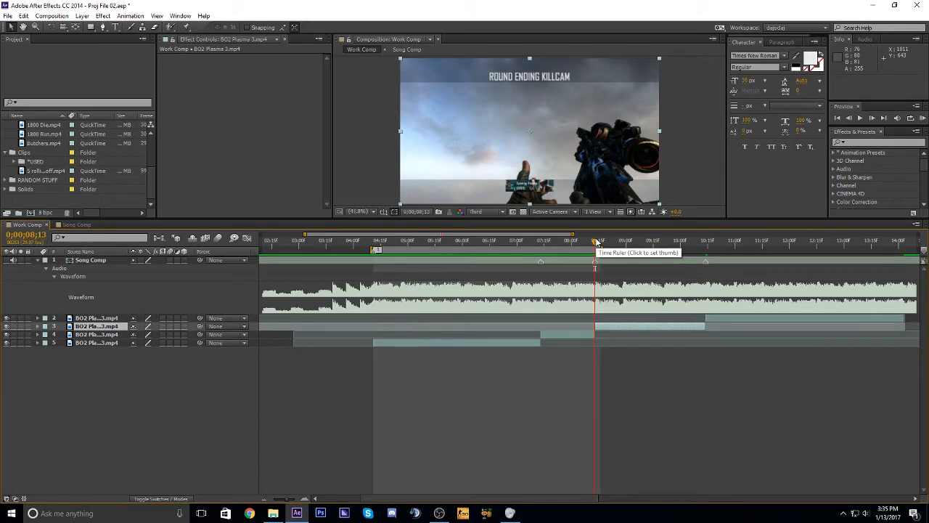
Check the cut between the clip parts at 0;00;08;13 and the frame just before the killcam gunshot.
left_click(568, 338)
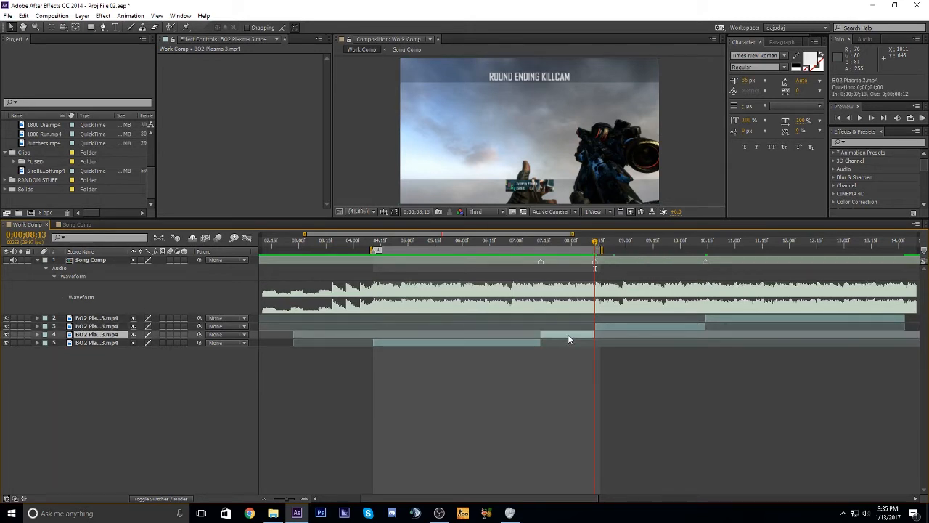
left_click(613, 326)
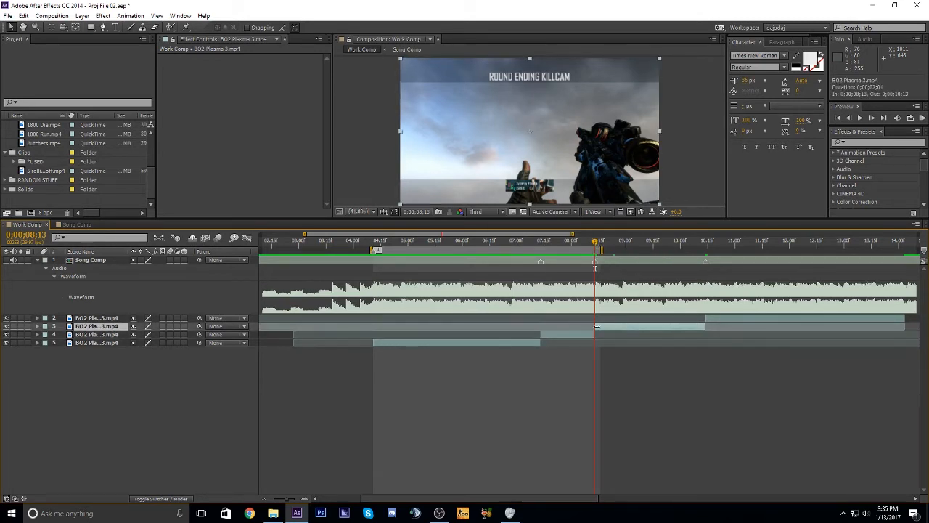
mouse_move(573, 241)
left_mouse_down()
mouse_move(525, 242)
mouse_move(591, 242)
left_mouse_up()
left_click(708, 251)
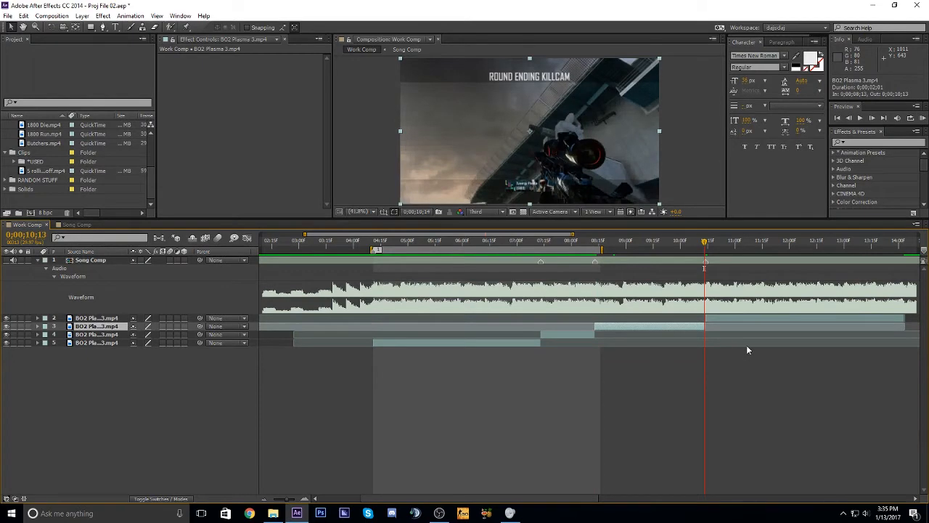
Split the last killcam part at 0;00;11;14 and delete the piece after the cut.
left_click(758, 244)
left_click_drag(759, 245, 762, 247)
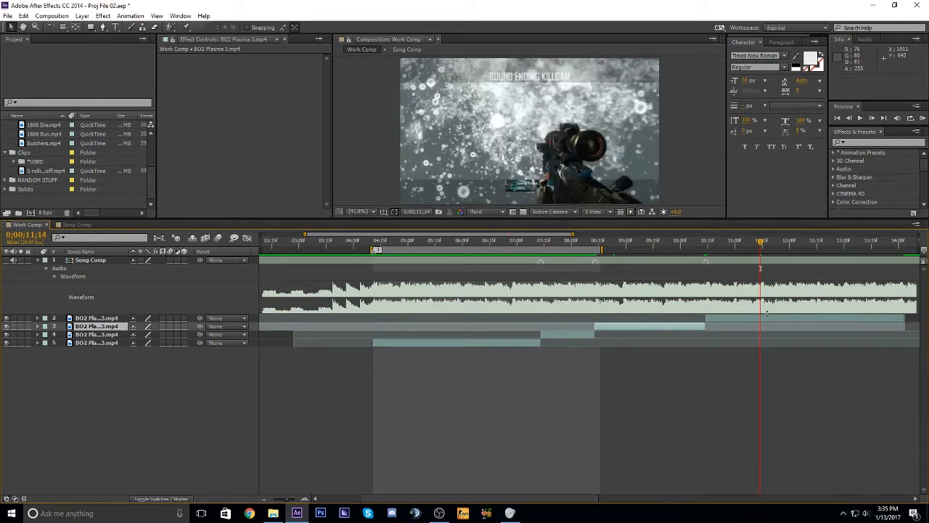
left_click(769, 319)
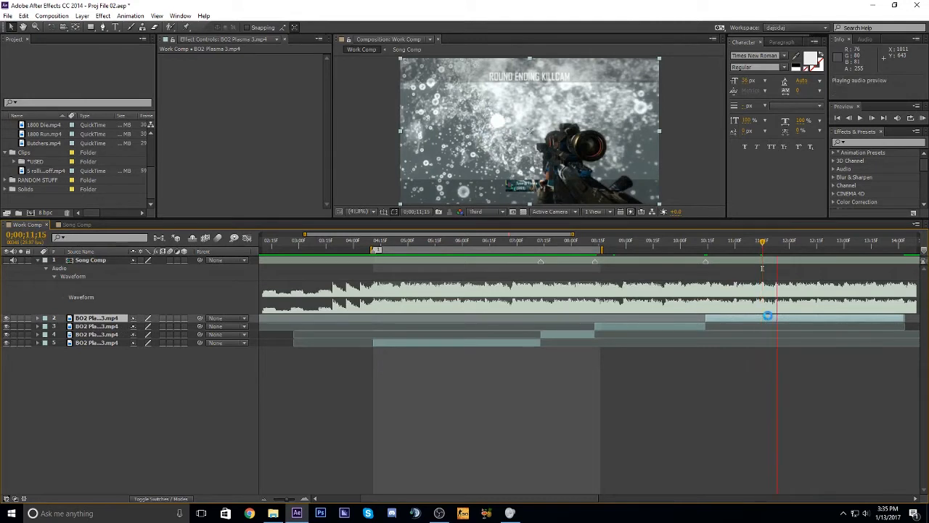
key("ctrl+shift+d")
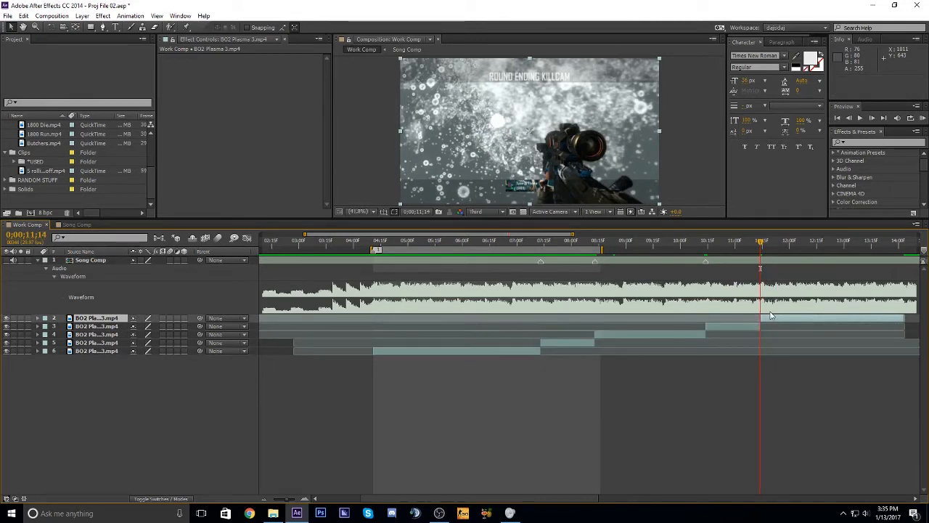
key("Delete")
Return to the killcam gunshot at 0;00;10;14 and look over the 1800 Run.mp4 and 1800 Die.mp4 cinematics in the project.
left_click(709, 241)
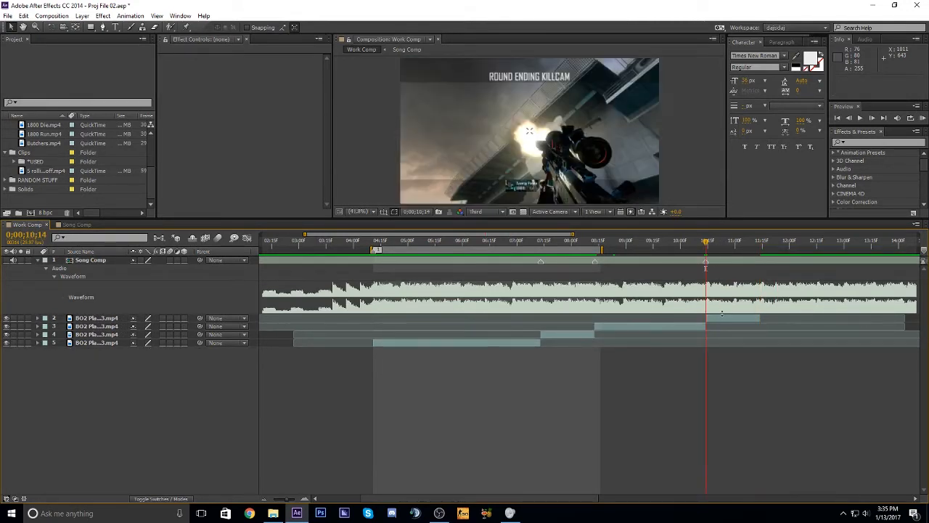
left_click(722, 317)
scroll(42, 154, "up", 1)
left_click(47, 154)
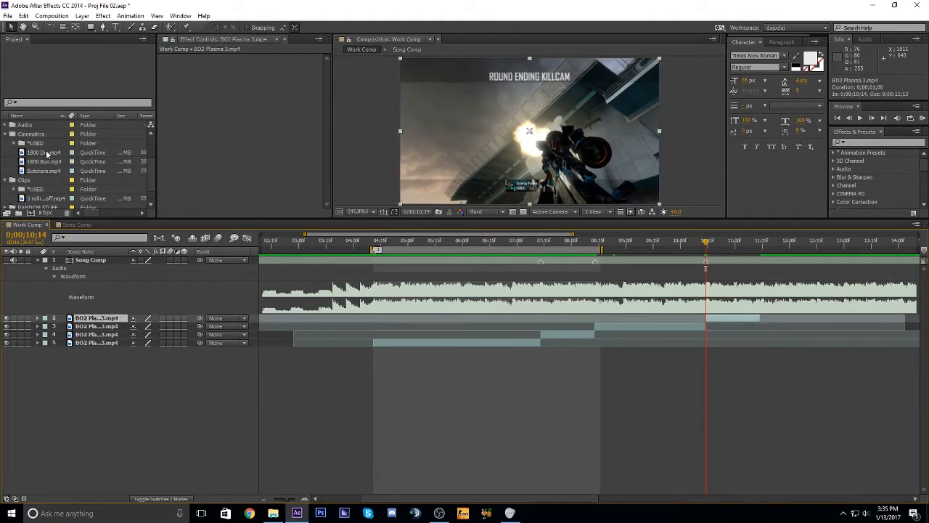
left_click(48, 160)
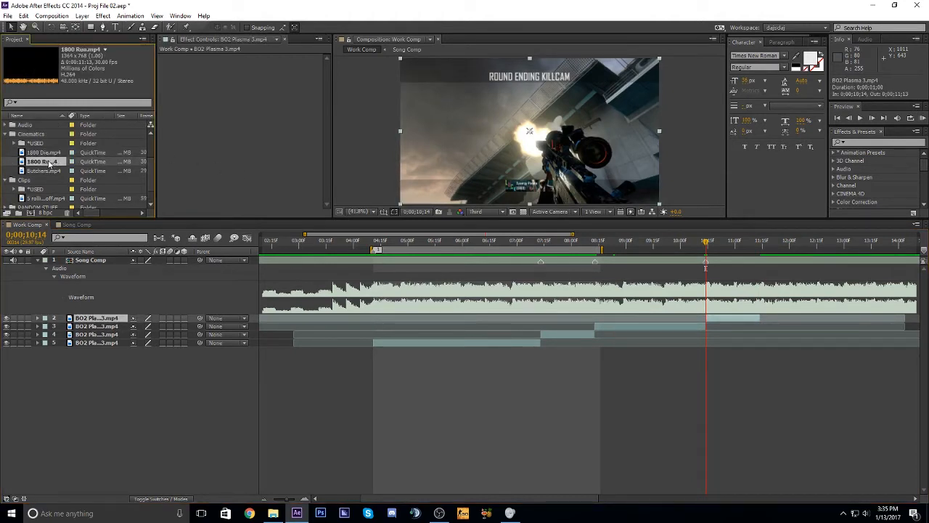
left_click(53, 152)
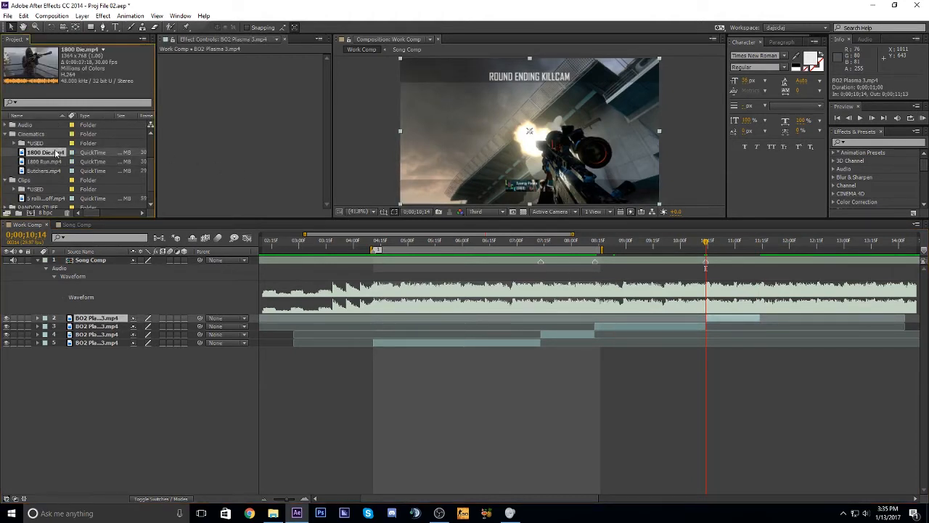
left_click(745, 323)
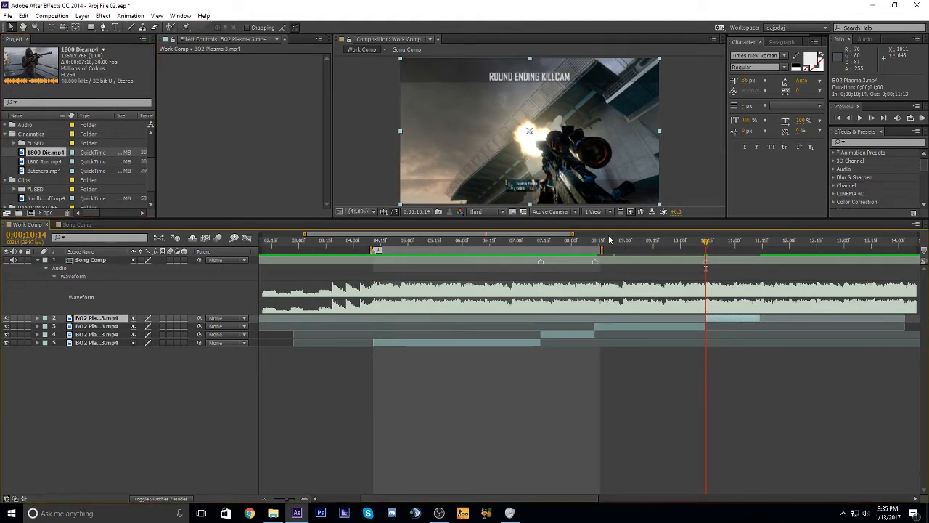
left_click(556, 335)
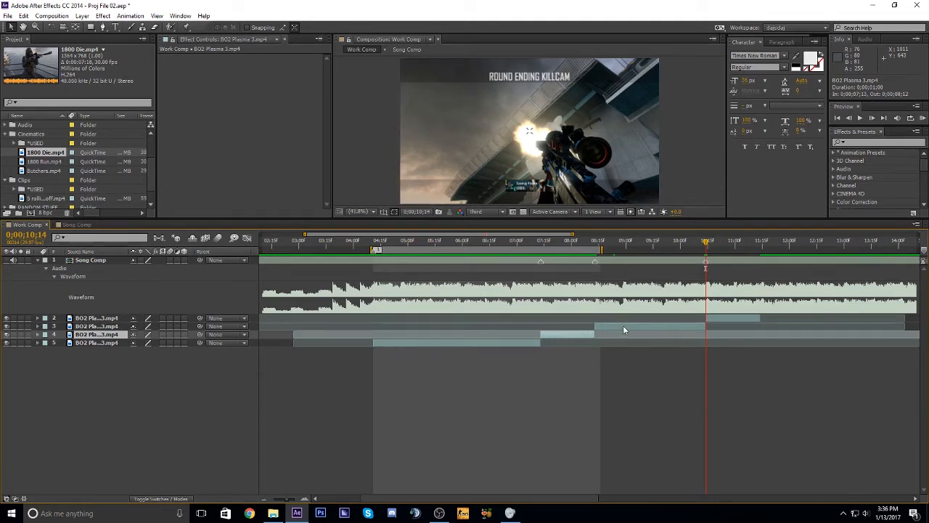
left_click(724, 325)
left_click(706, 319)
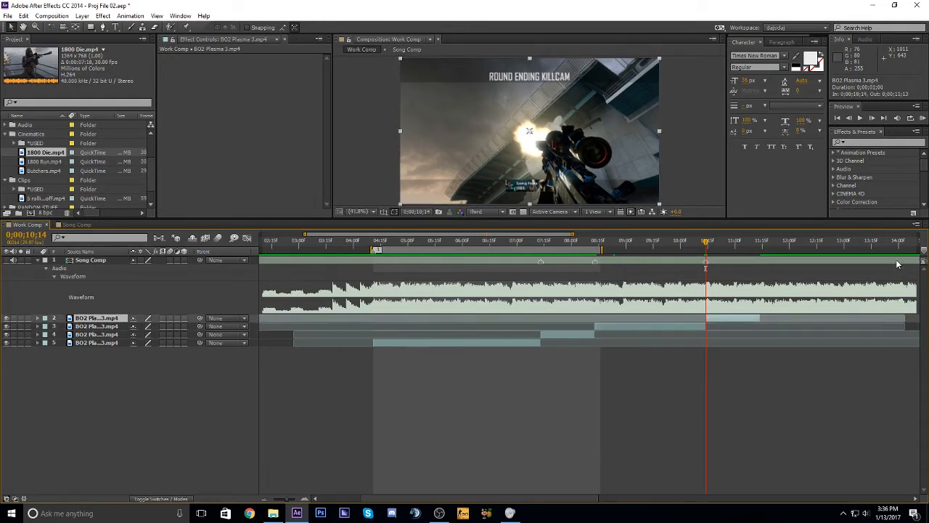
left_click(700, 263)
Place the current time at 0;00;11;14 and undo the deletion and split of the last killcam part.
left_click(759, 243)
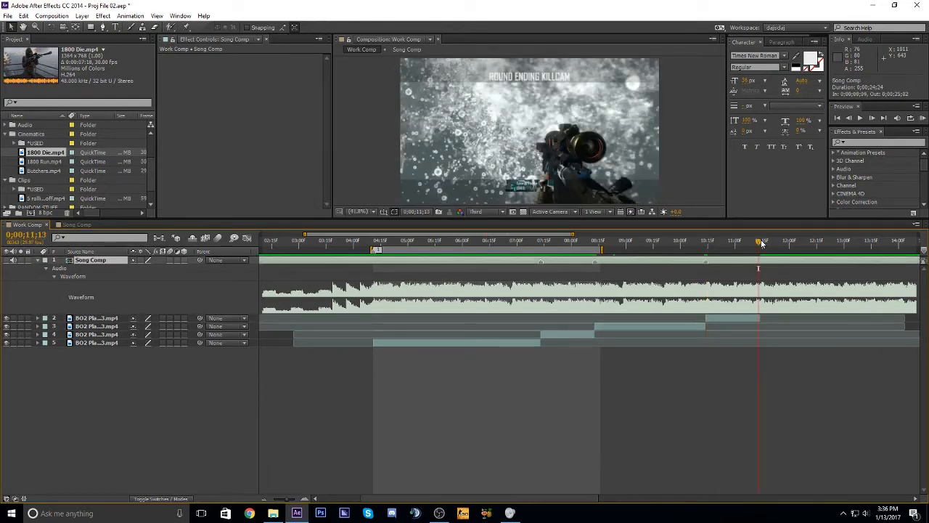
left_click(761, 242)
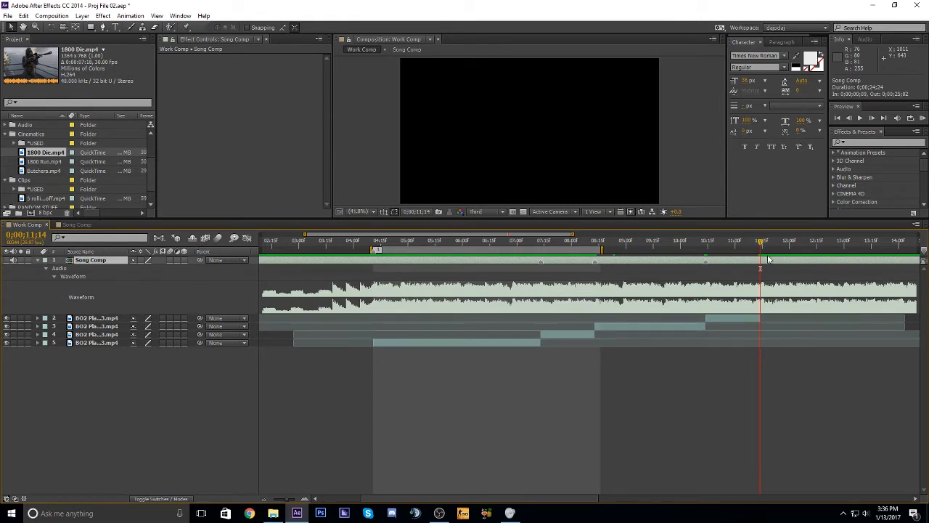
key("ctrl+z")
key("ctrl+z")
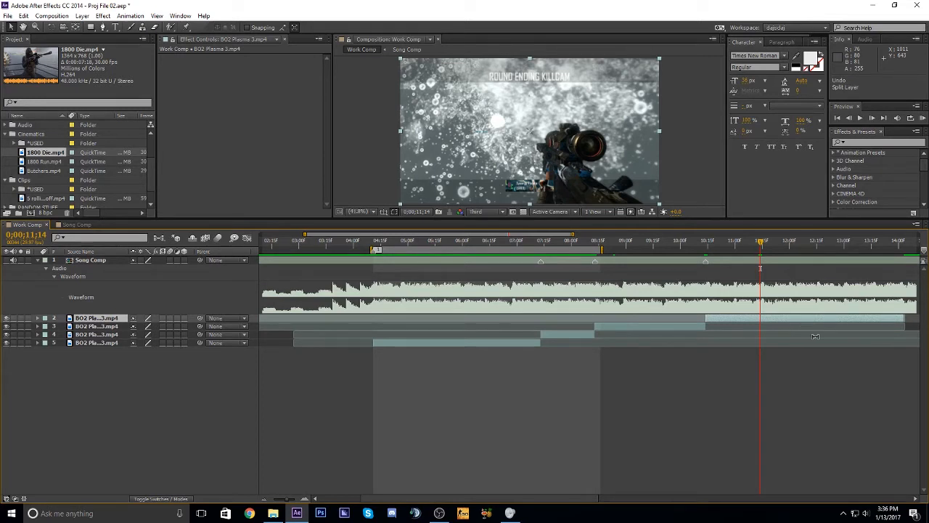
Split the last killcam part at the current time again, delete the remainder, and undo both changes.
key("ctrl+shift+d")
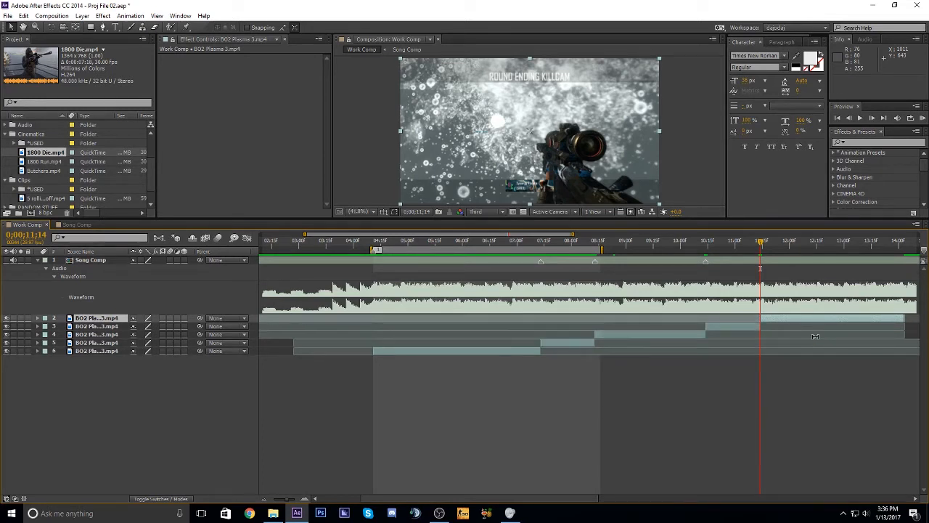
key("Delete")
key("ctrl+z")
key("ctrl+z")
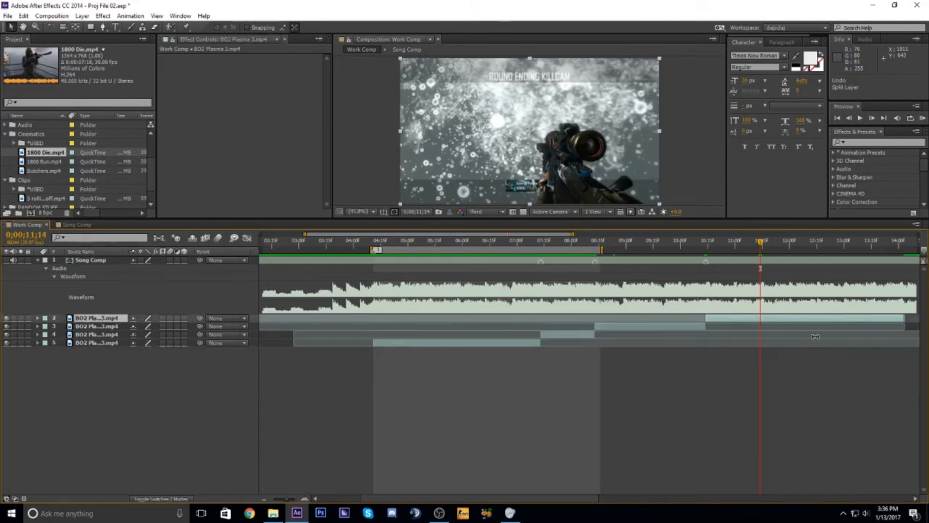
Trim the end of the last killcam part to the current time, 0;00;11;14.
key("alt+]")
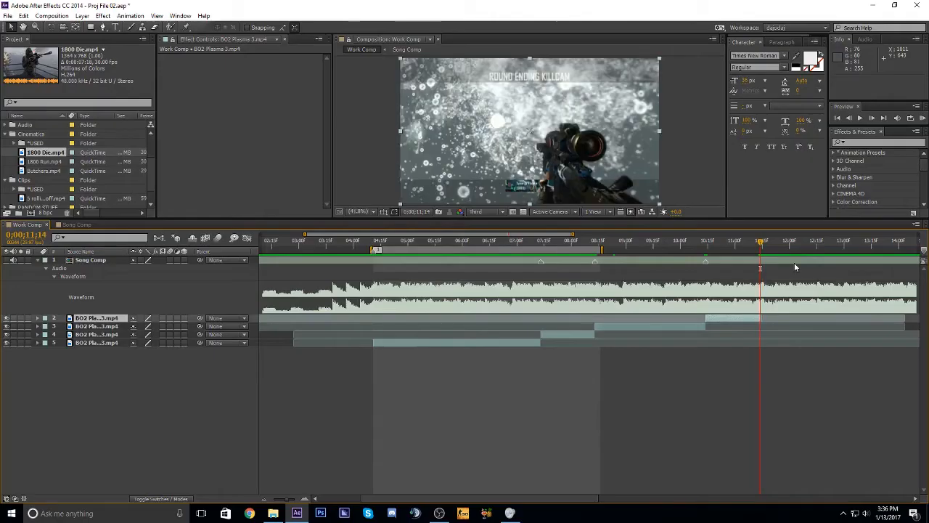
Check the frames around the end of the last killcam part and extend its end to 0;00;13;27.
key("Page_Up")
key("Page_Down")
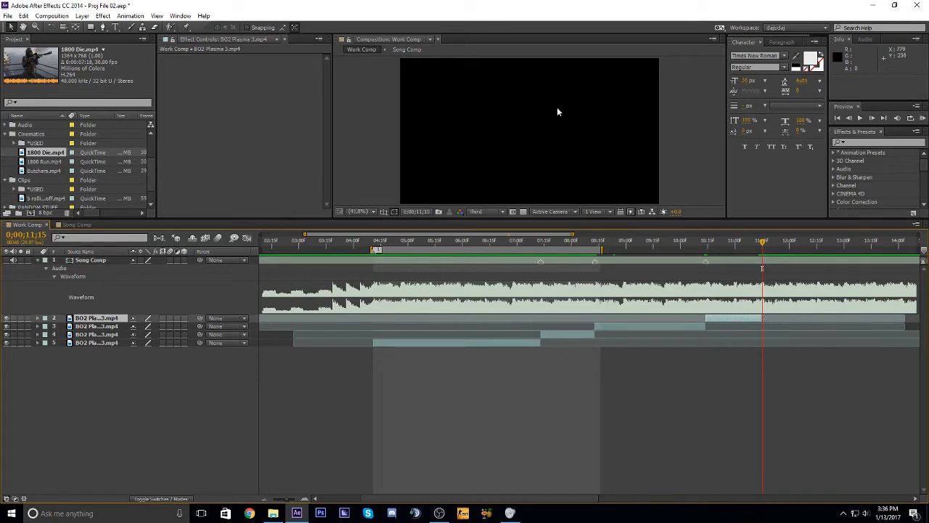
key("Page_Up")
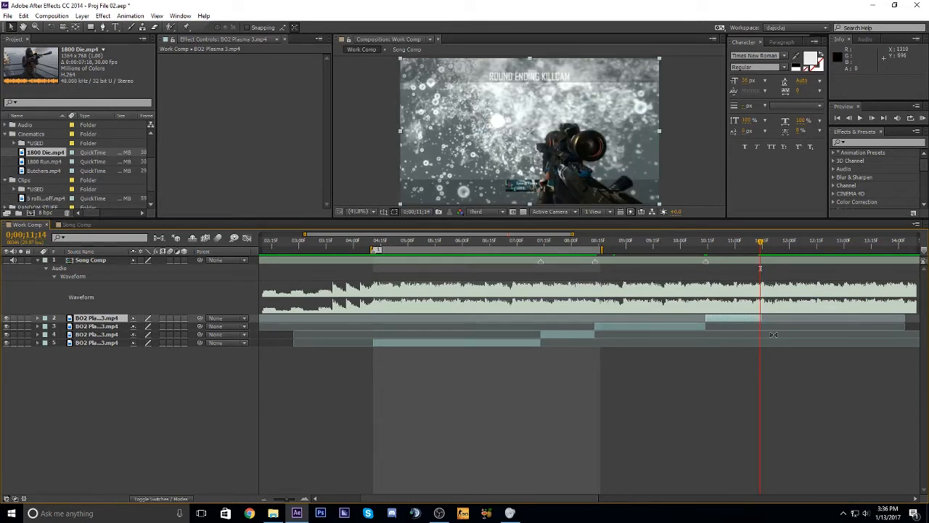
left_click_drag(761, 315, 895, 317)
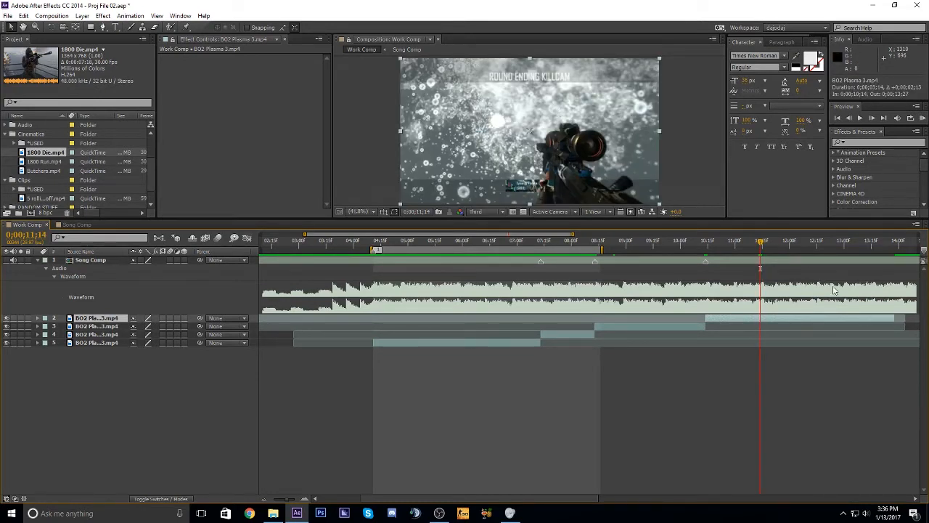
Add a marker at 0;00;11;14 on the Song Comp layer and trim the last killcam part's end to 0;00;11;13.
left_click(892, 262)
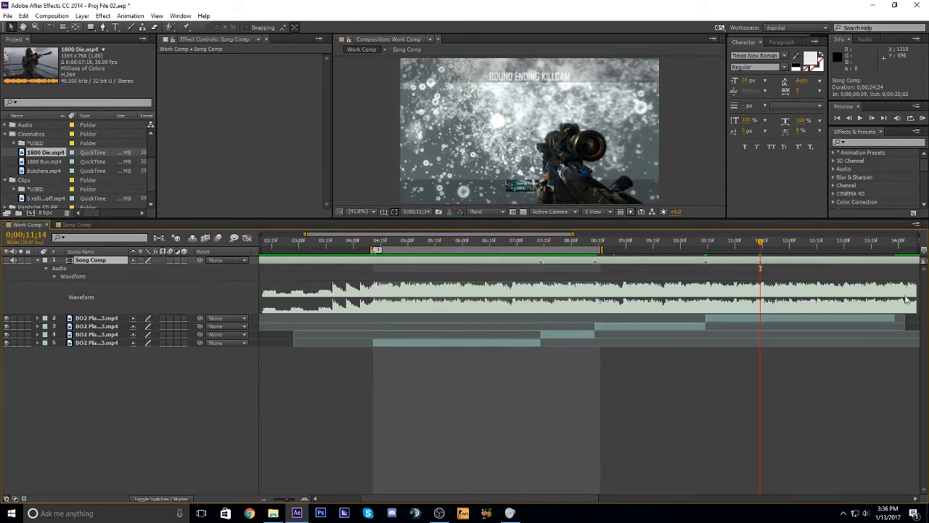
left_click(883, 319)
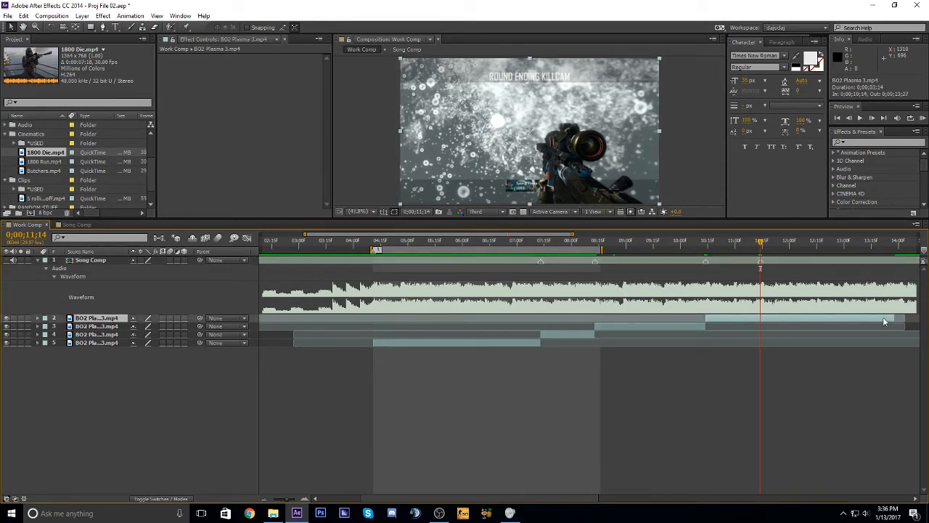
key("Page_Up")
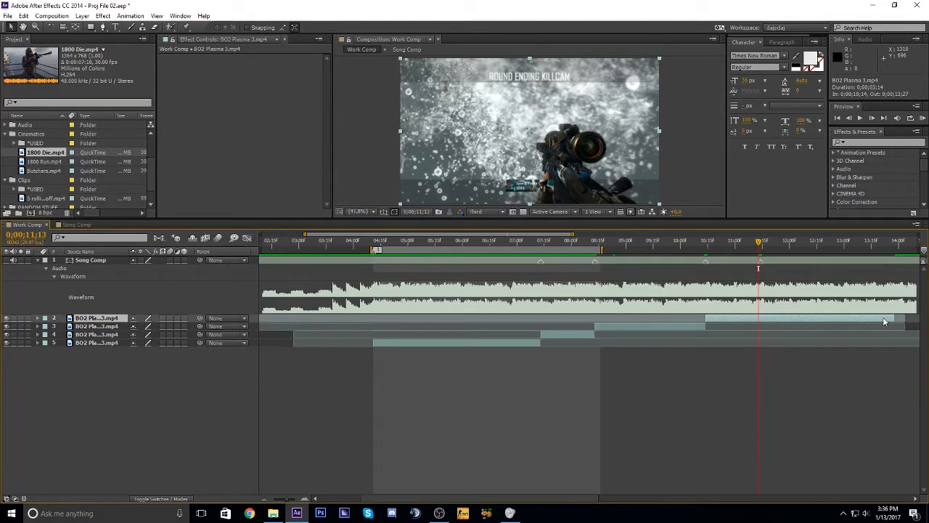
key("alt+bracketright")
key("Page_Down")
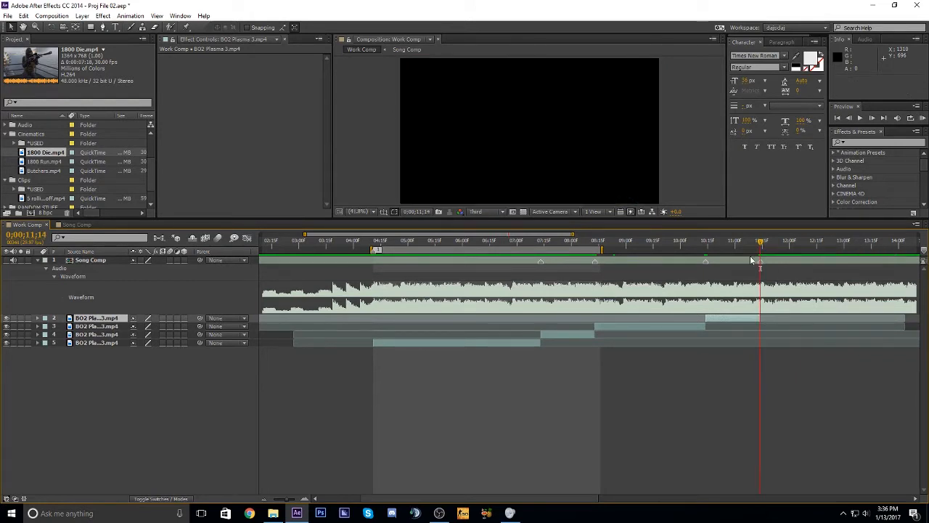
End the work area at 0;00;11;14 and go to the cut into the killcam at 0;00;08;13.
left_click(700, 384)
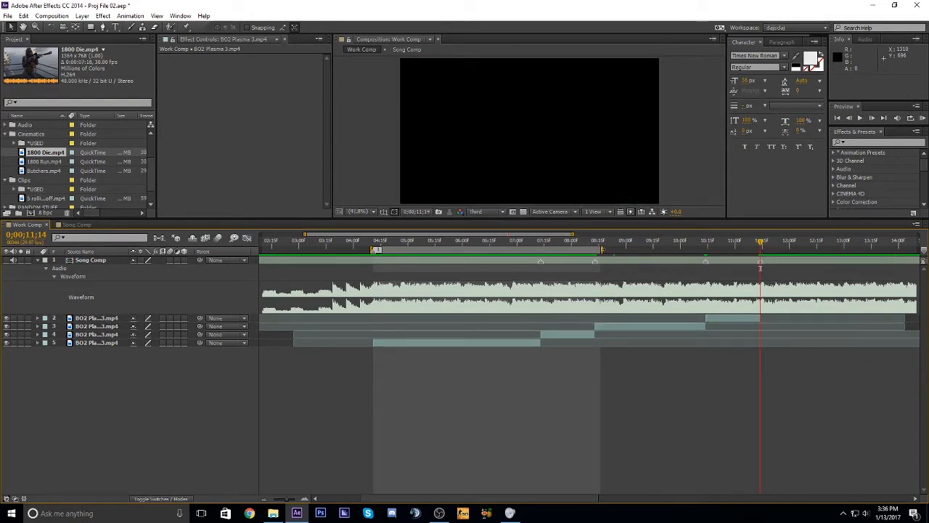
key("n")
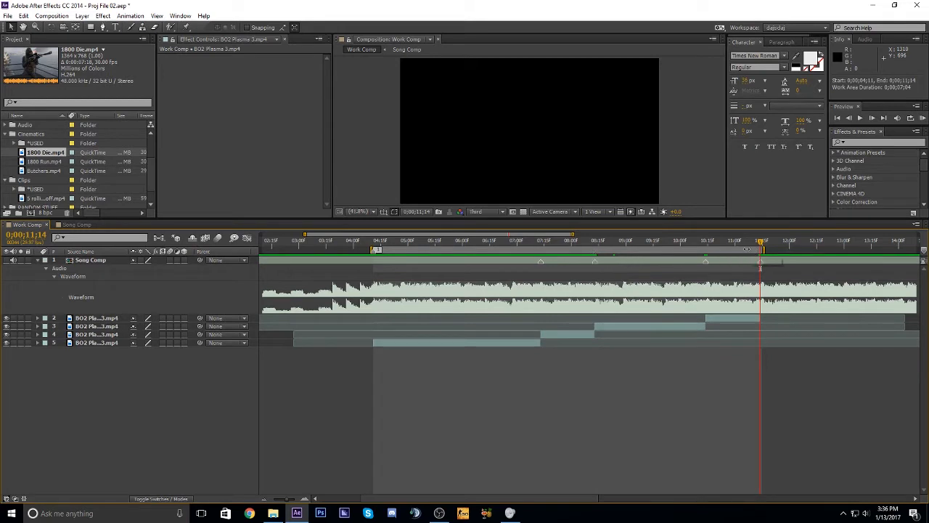
left_click(596, 244)
left_click(568, 334)
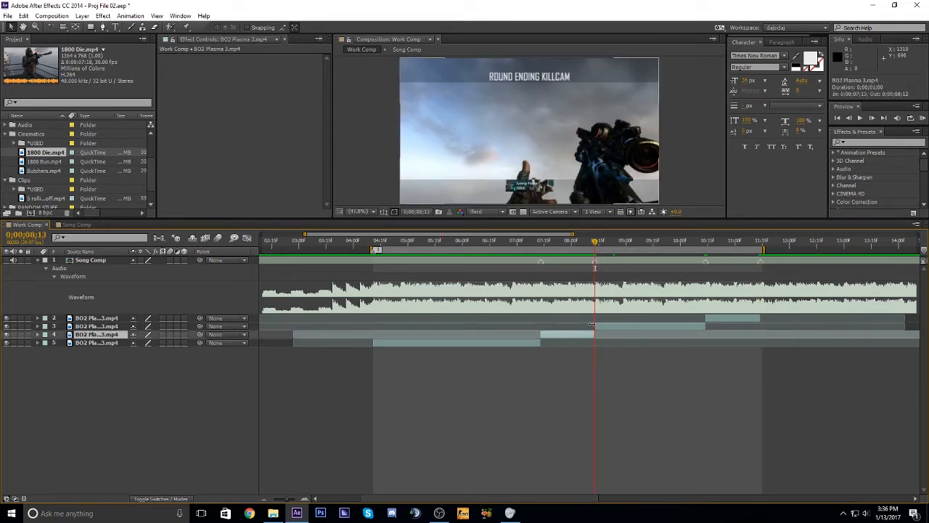
Enable time remapping on the first gameplay part and add Time Remap keyframes at its start, 0;00;04;11, and its end, 0;00;07;12.
left_click(516, 338)
key("i")
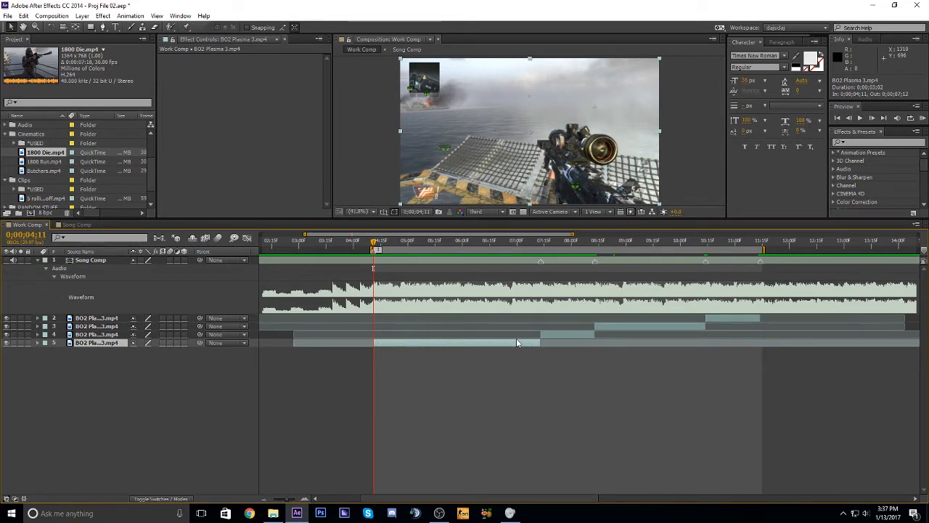
key("ctrl+alt+t")
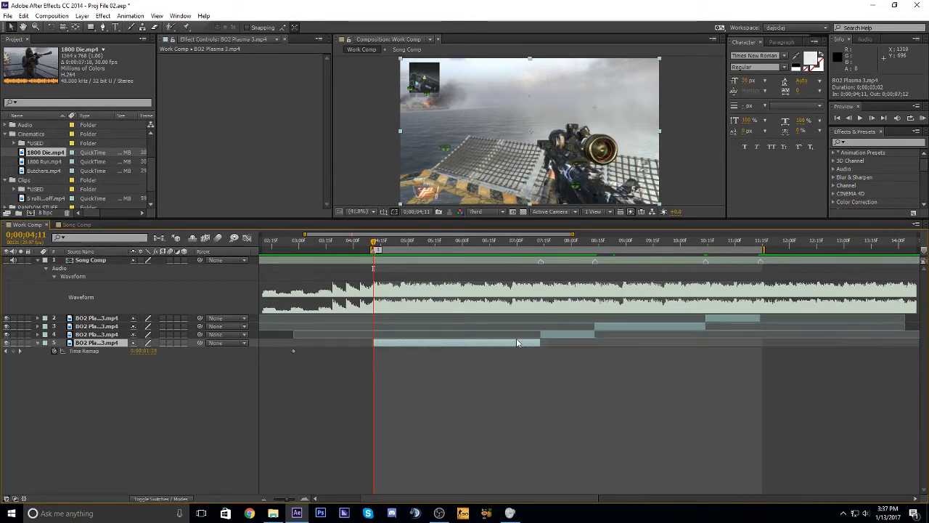
left_click(13, 355)
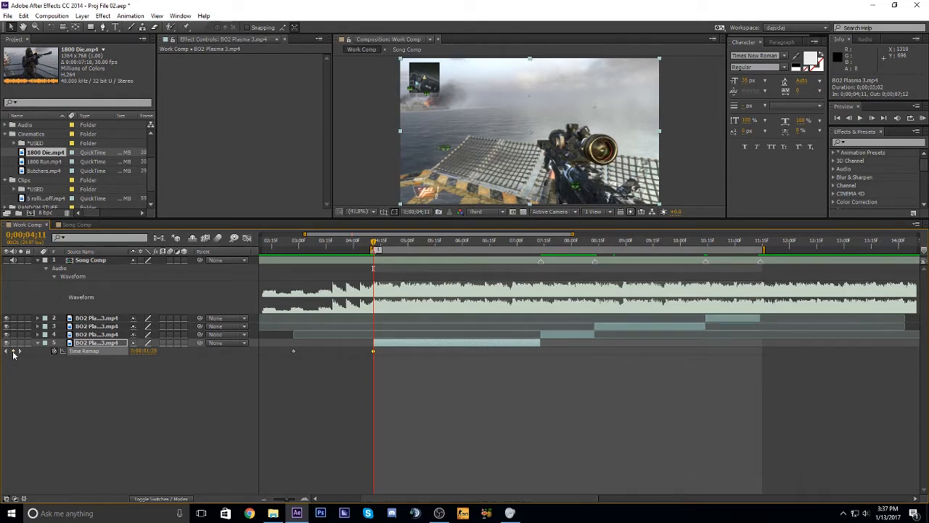
left_click(18, 352)
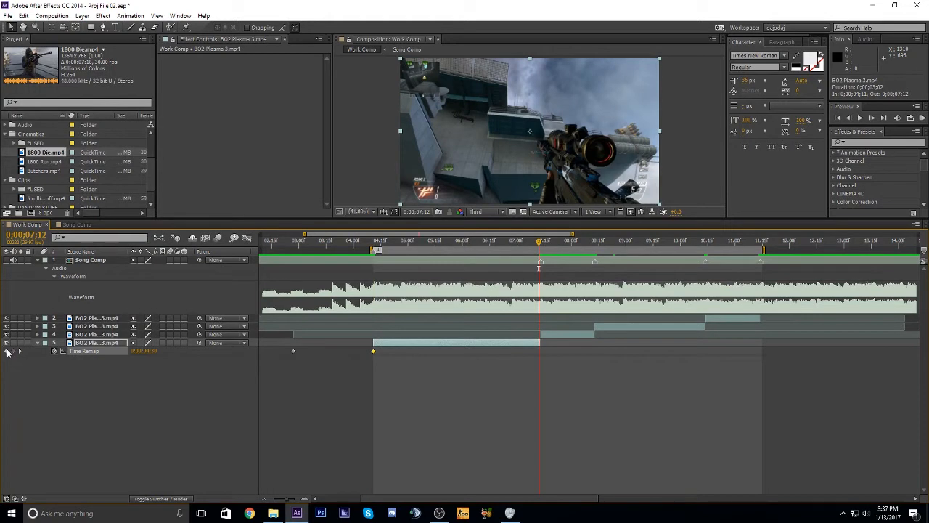
left_click(376, 248)
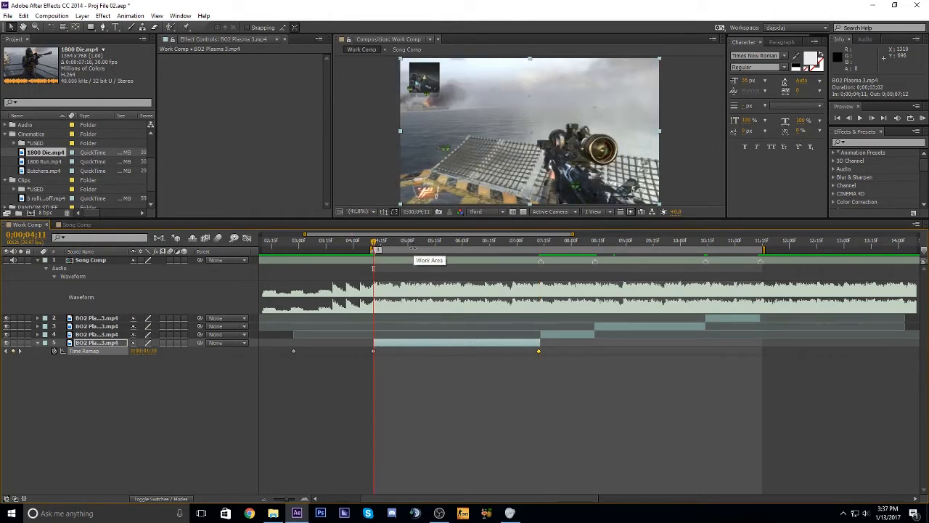
left_click(374, 353)
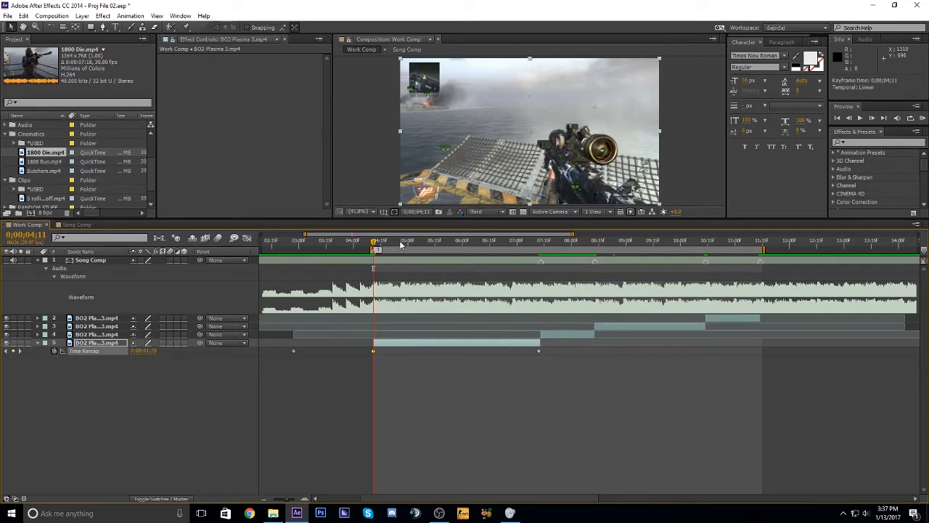
Add Song Comp layer markers at 0;00;04;26 and 0;00;04;11, and delete composition marker 1.
left_click(374, 284)
left_click(400, 243)
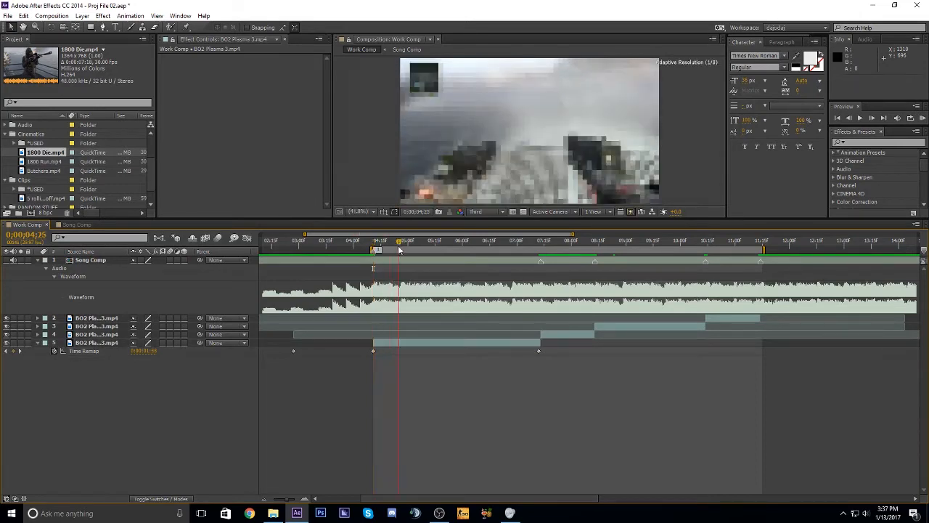
left_click(406, 263)
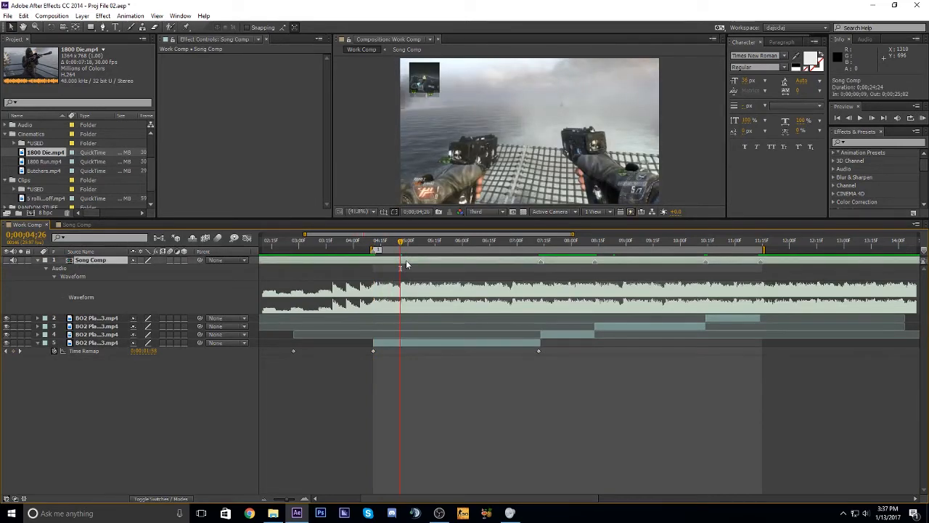
left_click(374, 244)
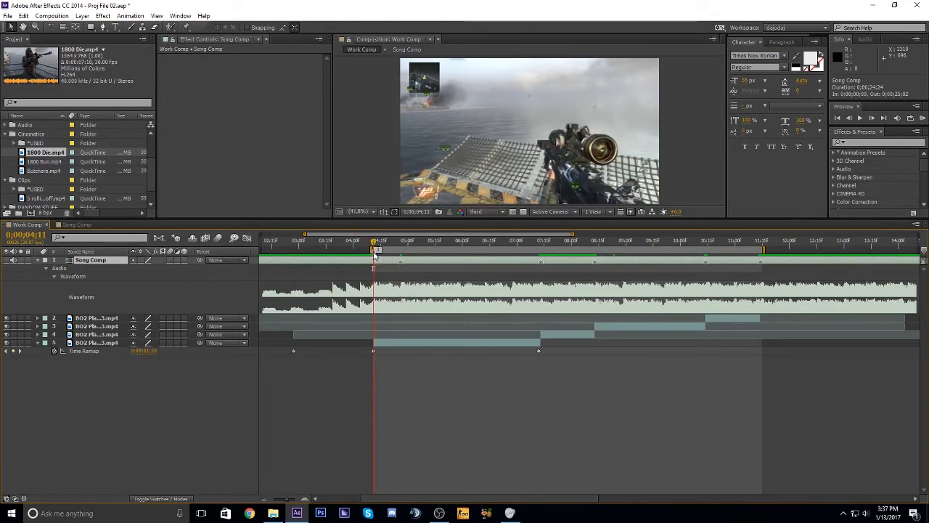
right_click(374, 253)
left_click(404, 294)
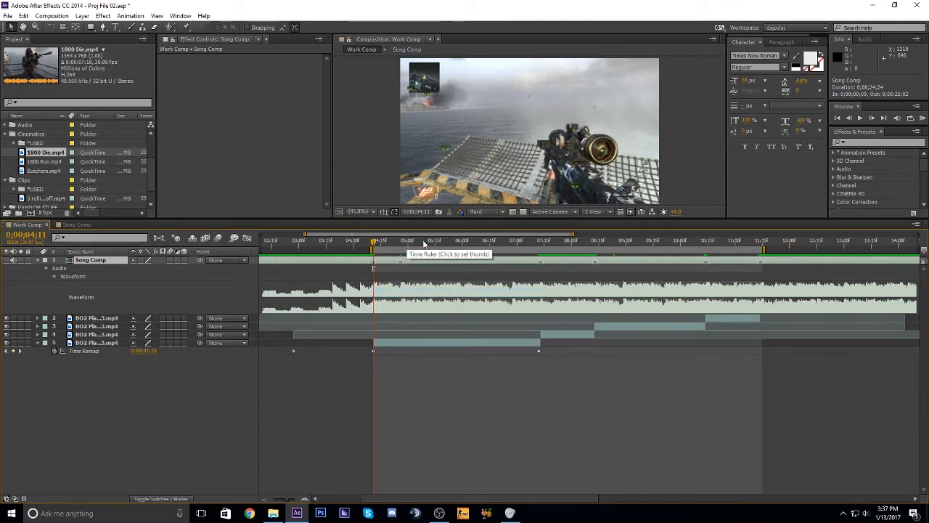
Preview the song's audio from 0;00;04;11 and again from 0;00;03;08.
key("KP_Decimal")
key("space")
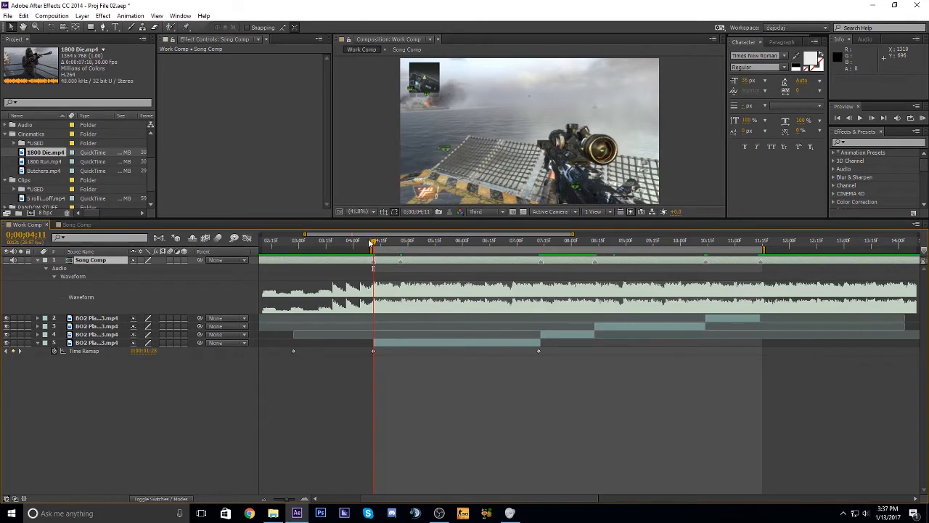
left_click_drag(373, 243, 313, 254)
key("KP_Decimal")
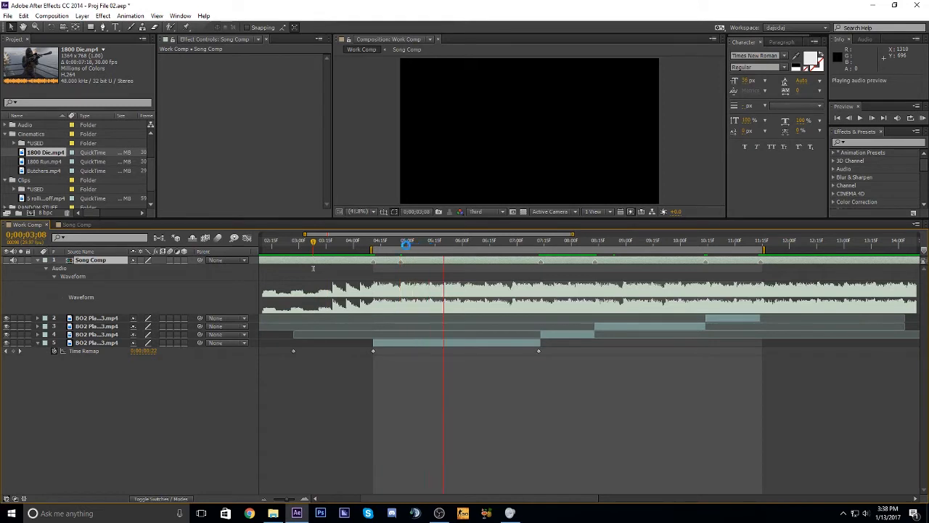
Try a Time Remap keyframe at 0;00;04;26 on the first gameplay part, remove it and return to 0;00;04;11.
left_click(399, 244)
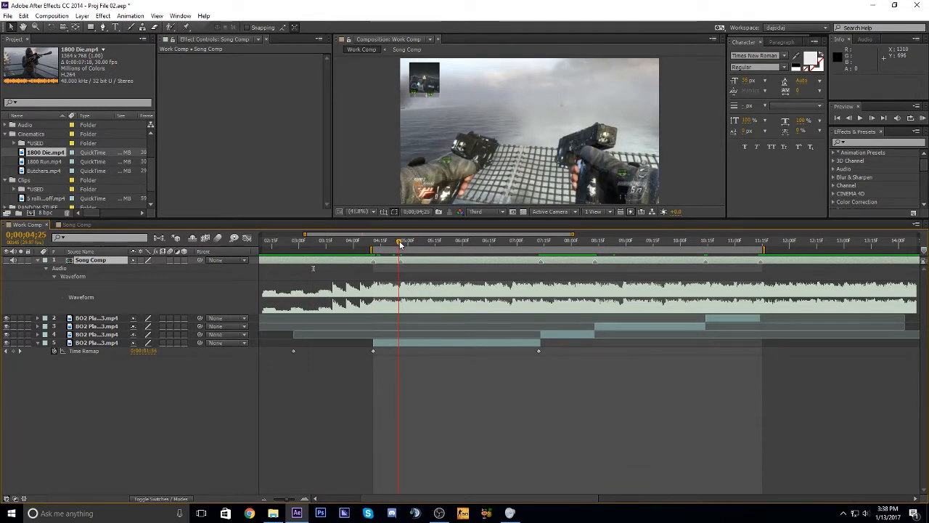
left_click(400, 243)
left_click(400, 342)
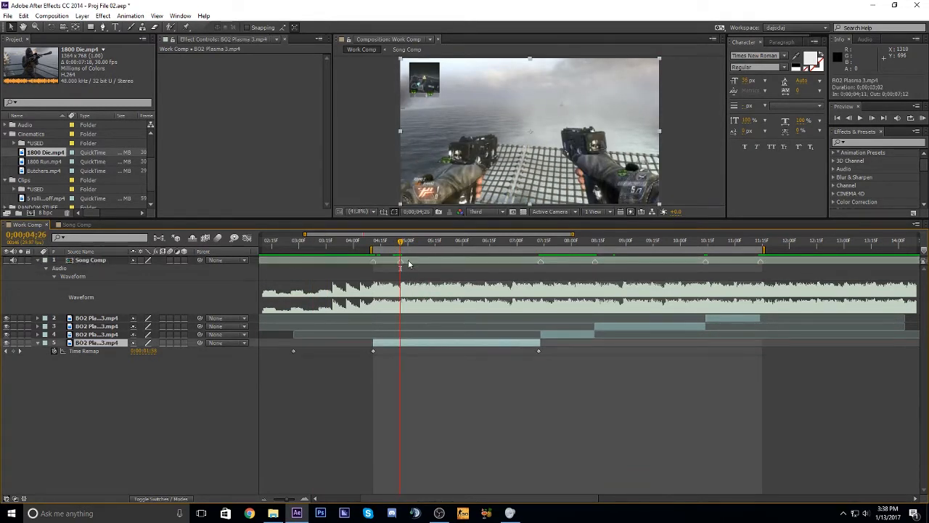
left_click(15, 352)
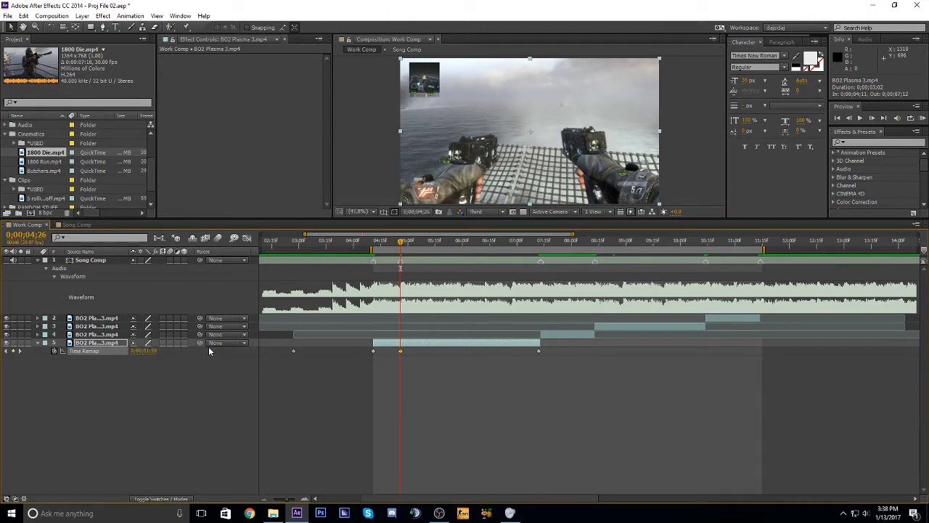
key("j")
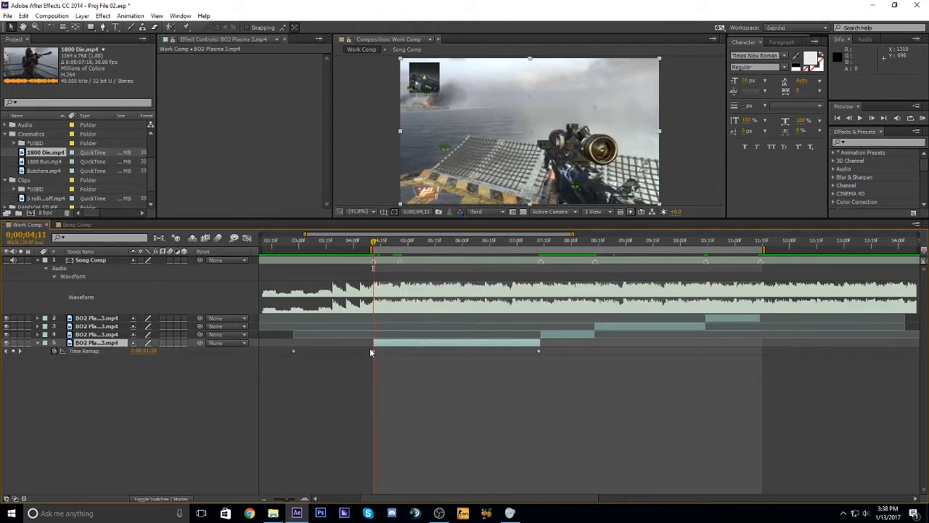
Select the first gameplay part's Time Remap keyframe at 0;00;04;11 and show the property's curve in the Graph Editor.
left_click(94, 352)
left_click(285, 376)
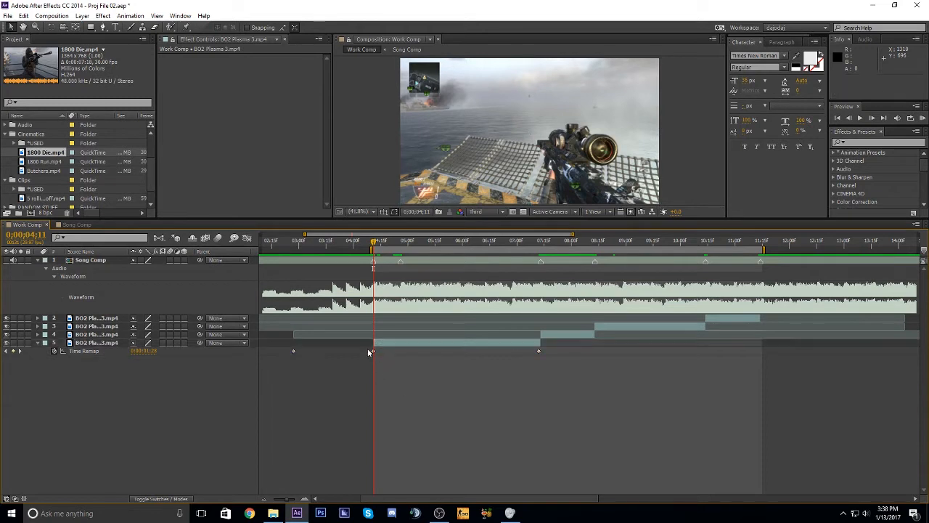
left_click(373, 352)
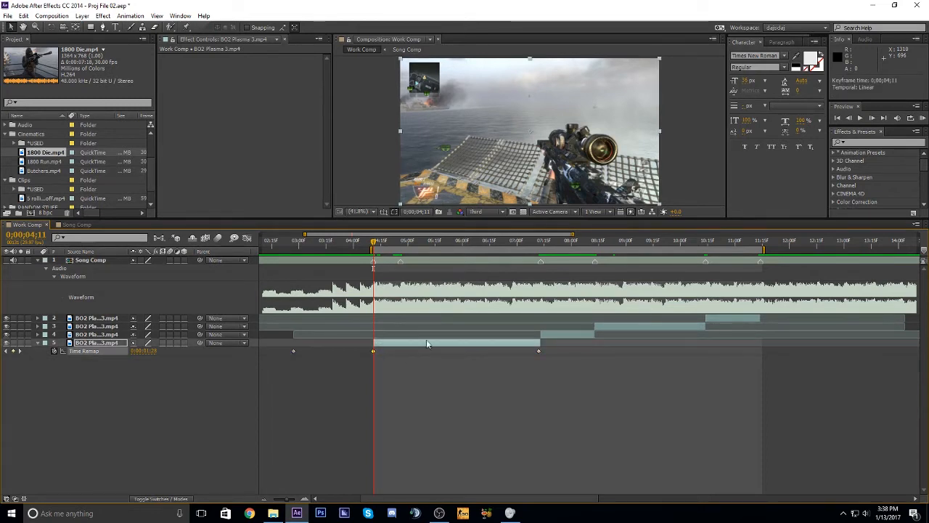
left_click(247, 238)
mouse_move(373, 441)
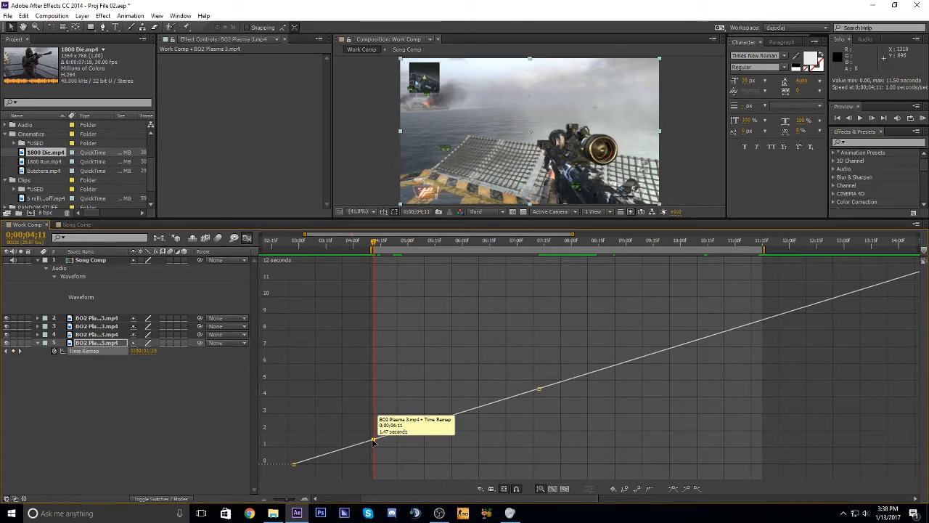
left_click(247, 238)
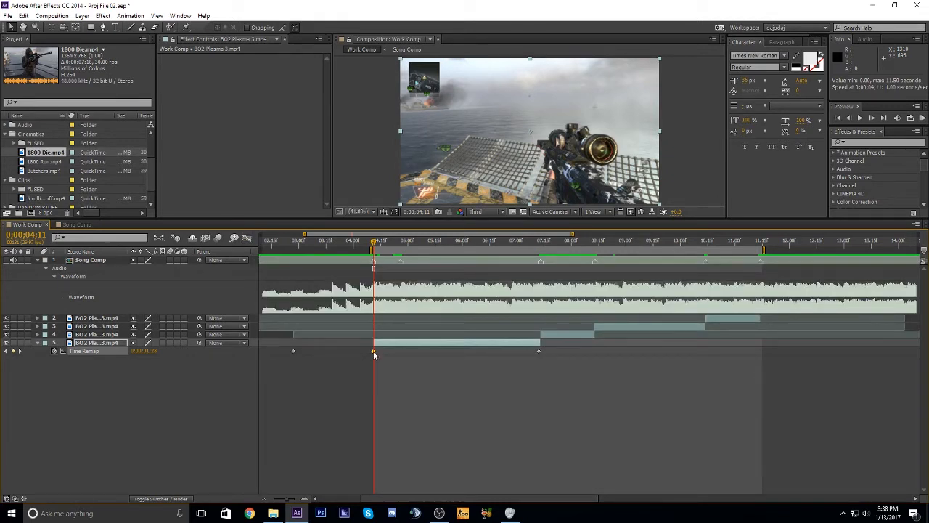
left_click(247, 237)
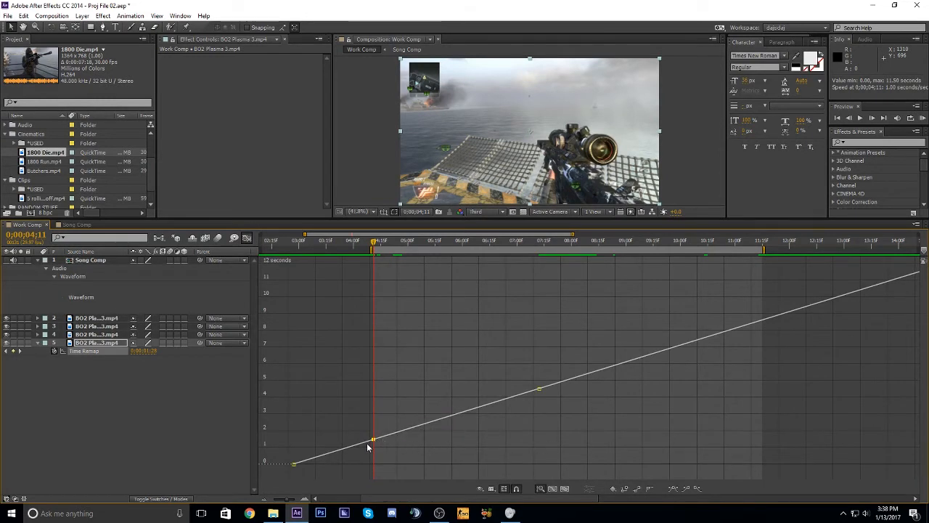
mouse_move(539, 390)
mouse_move(375, 442)
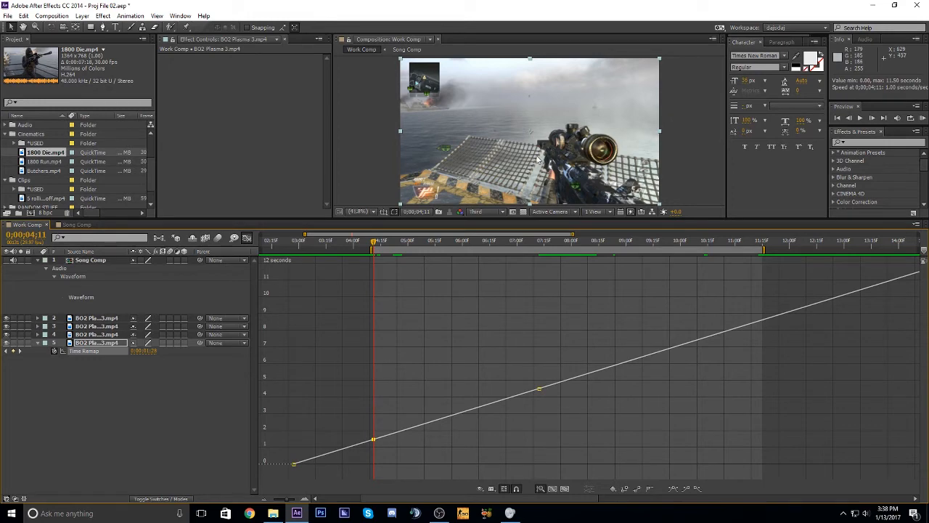
Examine the Time Remap curve's end keyframe at 0;00;07;12 and its start keyframe at 0;00;04;11.
left_click_drag(373, 242, 550, 290)
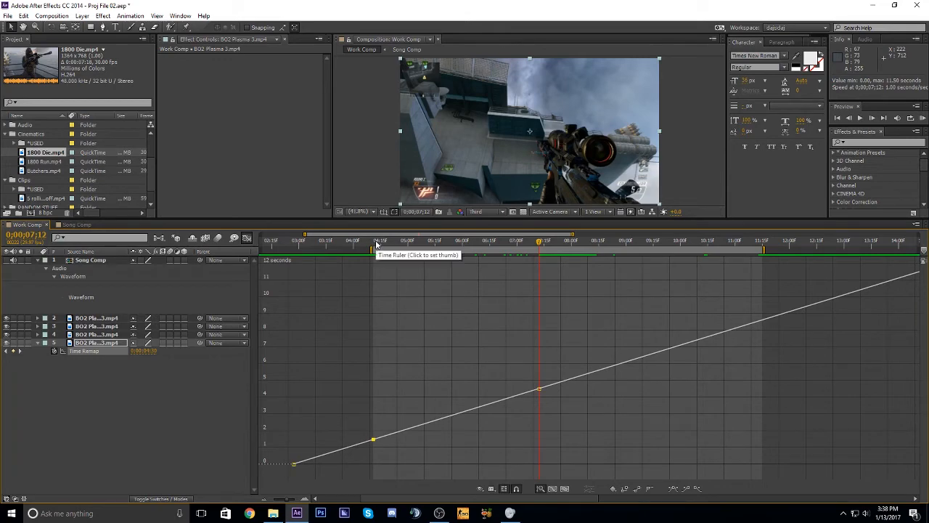
left_click(247, 238)
left_click(247, 238)
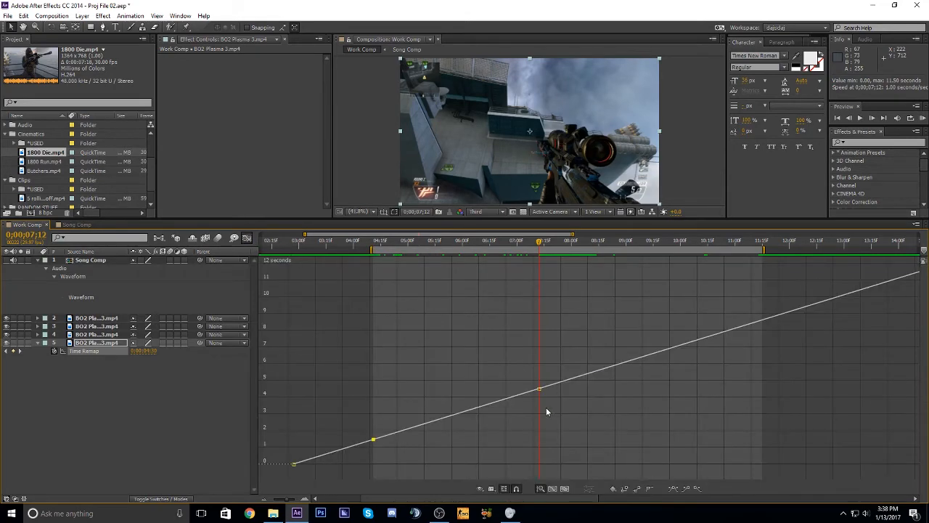
left_click(375, 247)
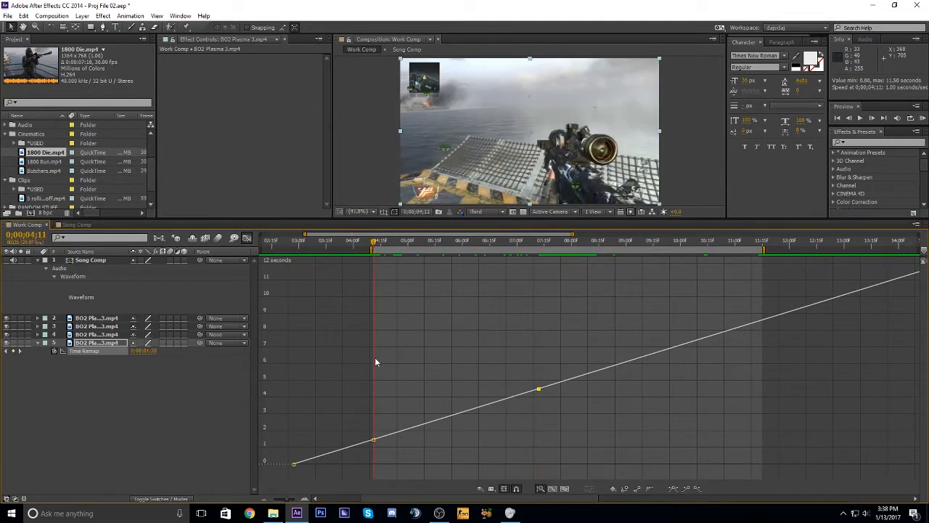
Add a Time Remap keyframe at 0;00;04;26 on the first gameplay part and set its value to 0:00:02:43.
left_click(538, 389, "shift")
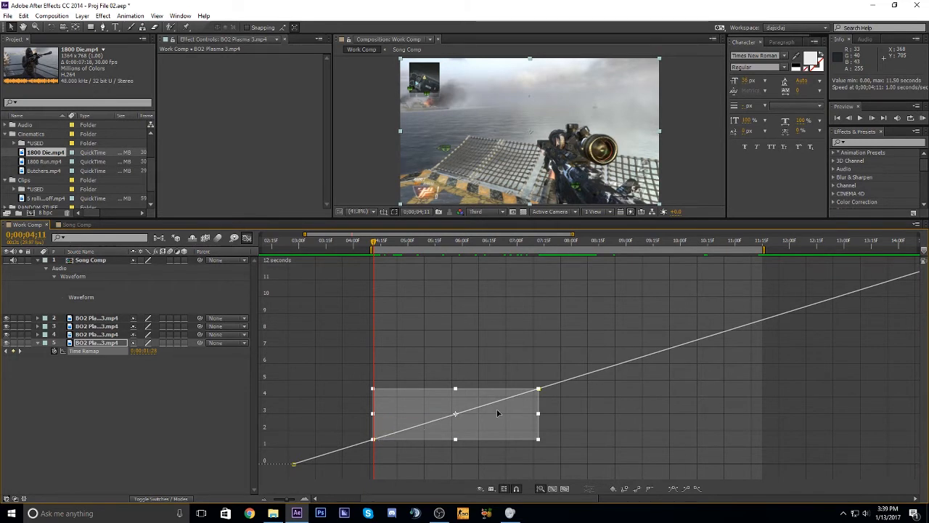
left_click(247, 239)
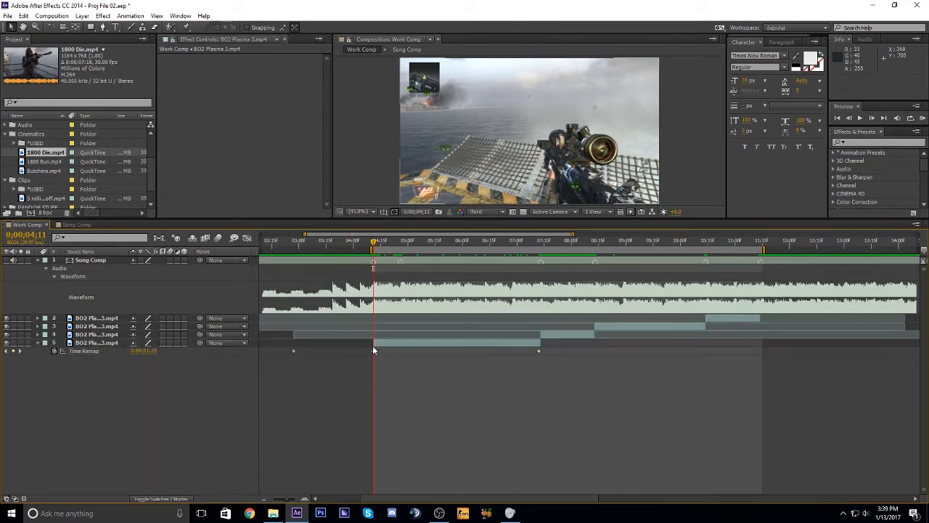
key("k")
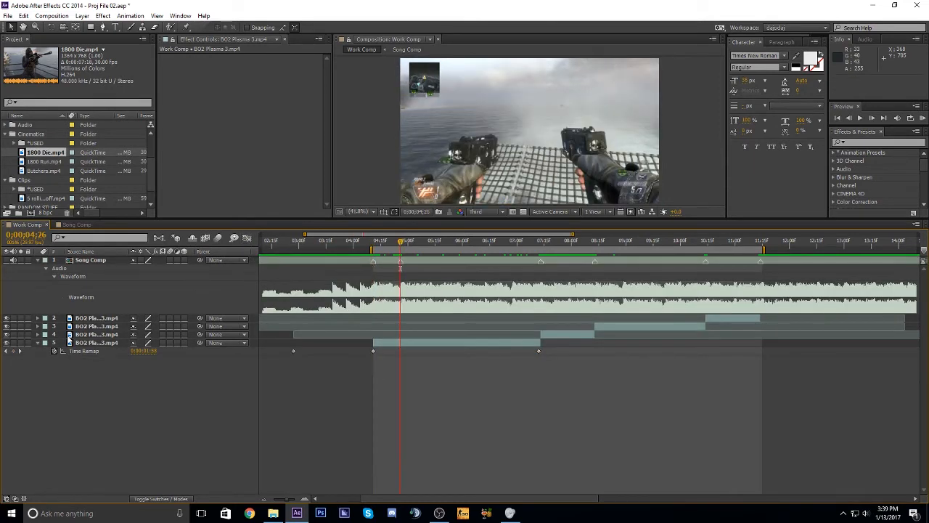
left_click(14, 350)
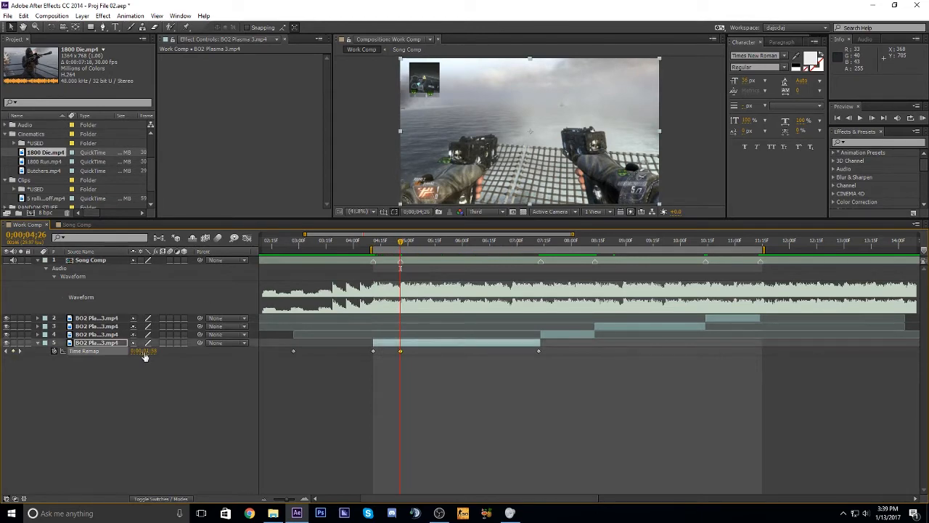
left_click_drag(146, 354, 258, 366)
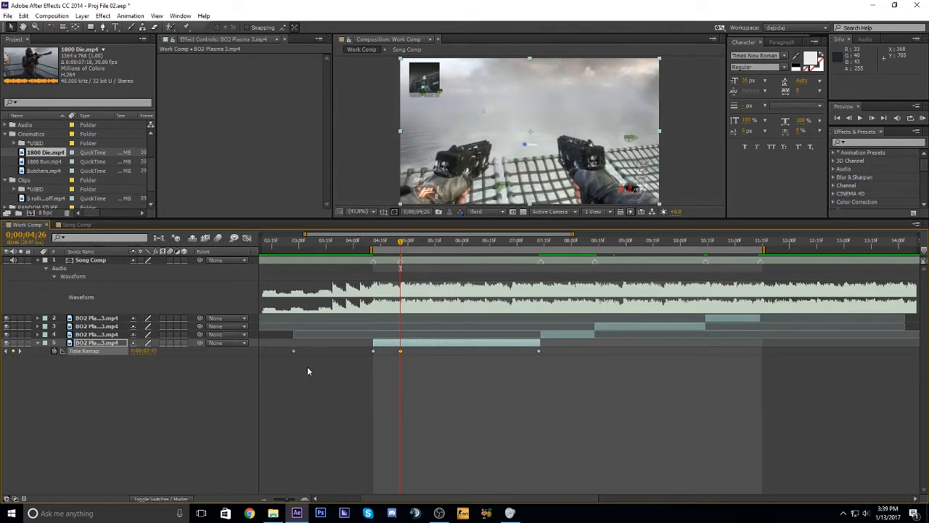
Check the curve and footage between 0;00;04;11 and 0;00;04;26, and set the Time Remap keyframe at 0;00;04;26 to 0:00:02:33.
left_click(247, 238)
mouse_move(375, 437)
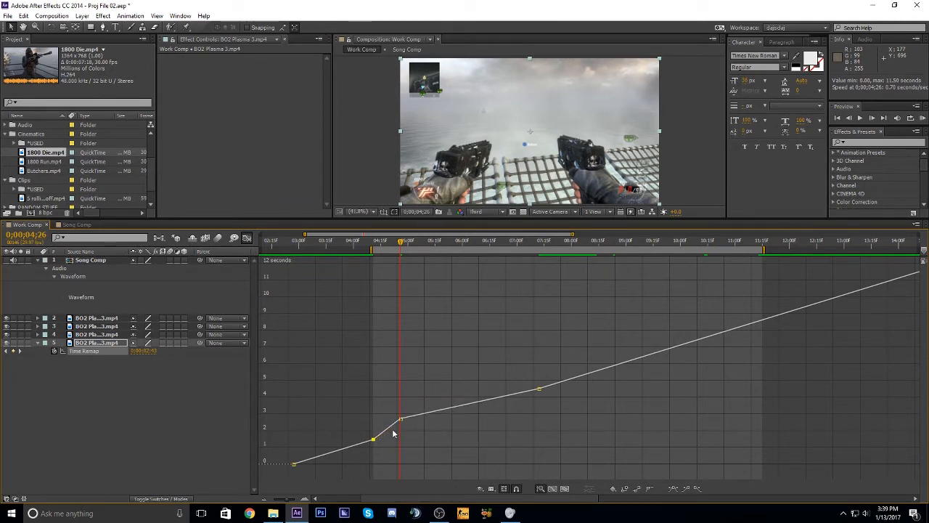
left_click(373, 241)
left_click_drag(372, 242, 374, 253)
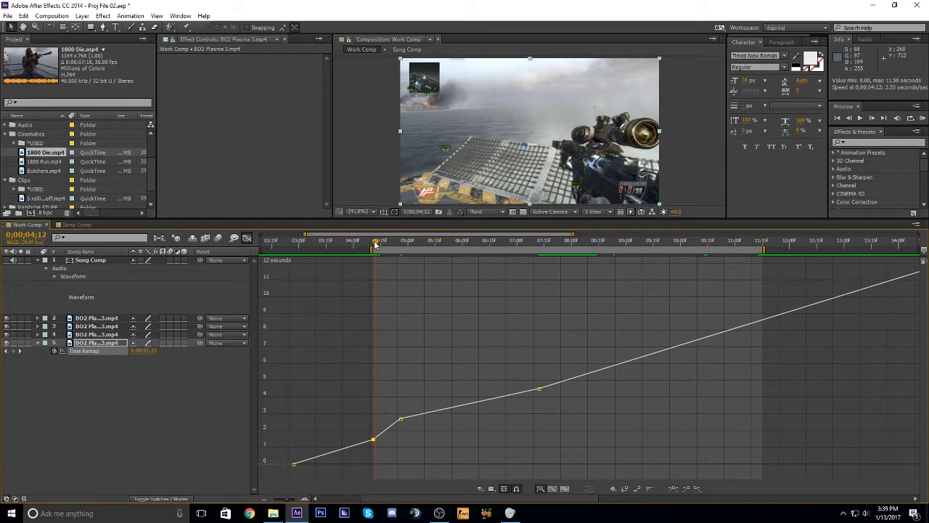
left_click_drag(377, 247, 399, 248)
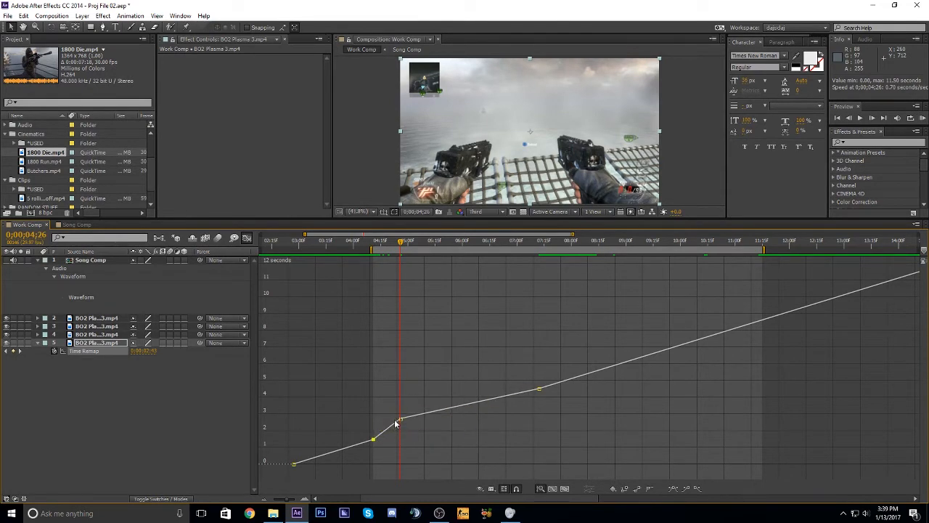
left_click(247, 239)
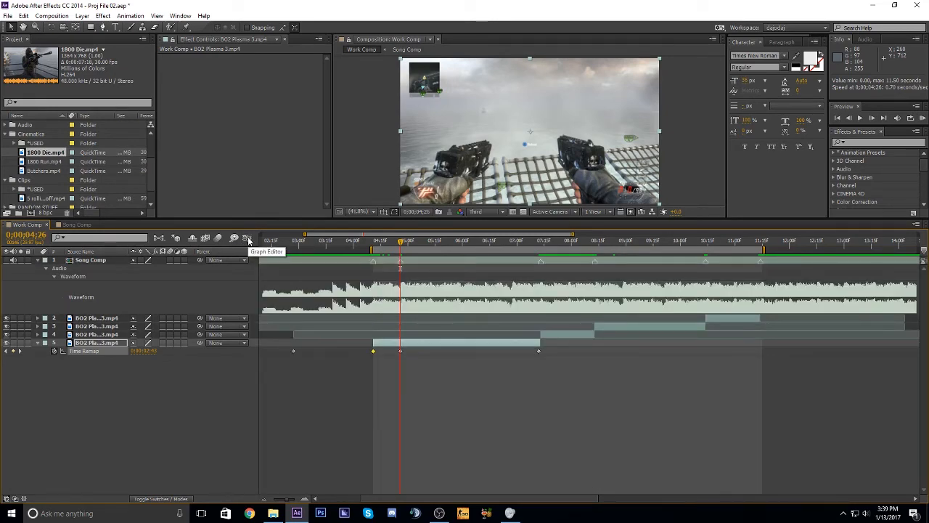
mouse_move(149, 352)
left_mouse_down()
mouse_move(138, 360)
mouse_move(157, 365)
left_mouse_up()
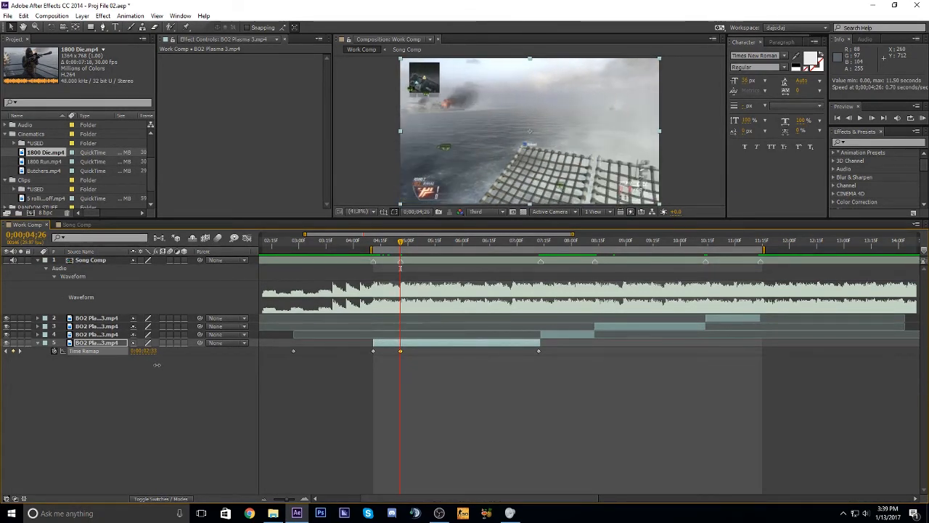
Set the first gameplay part's Time Remap keyframe at 0;00;04;11 to 0:00:02:34.
left_click(374, 243)
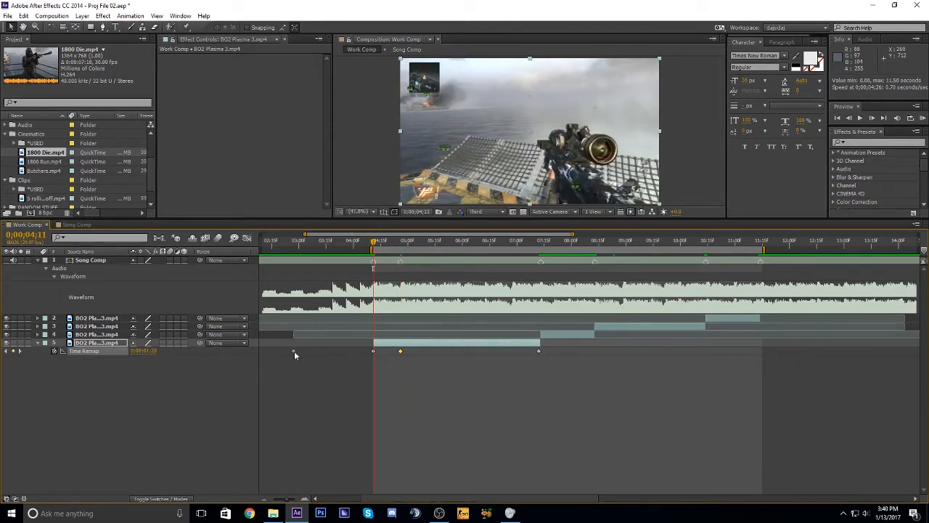
left_click(373, 352)
left_click_drag(144, 351, 193, 368)
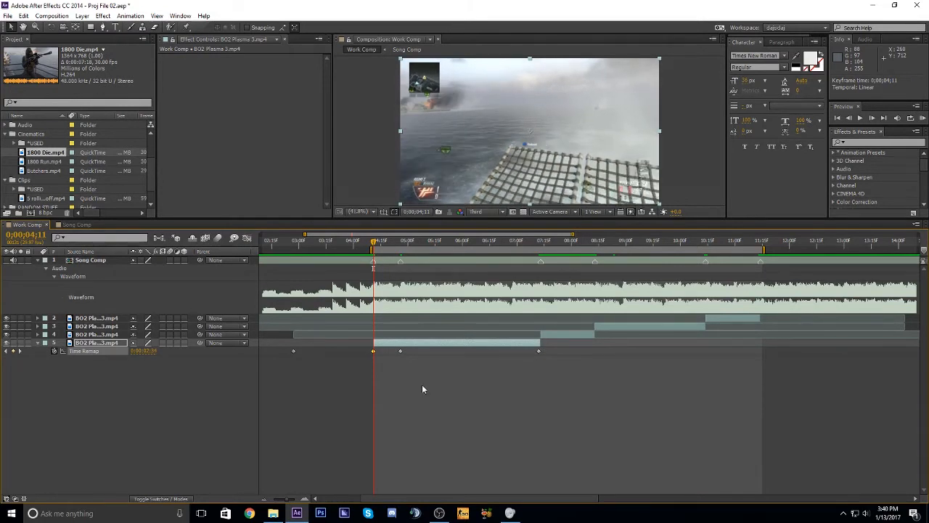
Copy the Time Remap keyframe at 0;00;04;26 onto the one at 0;00;04;11 and check the resulting curve.
left_click(401, 352)
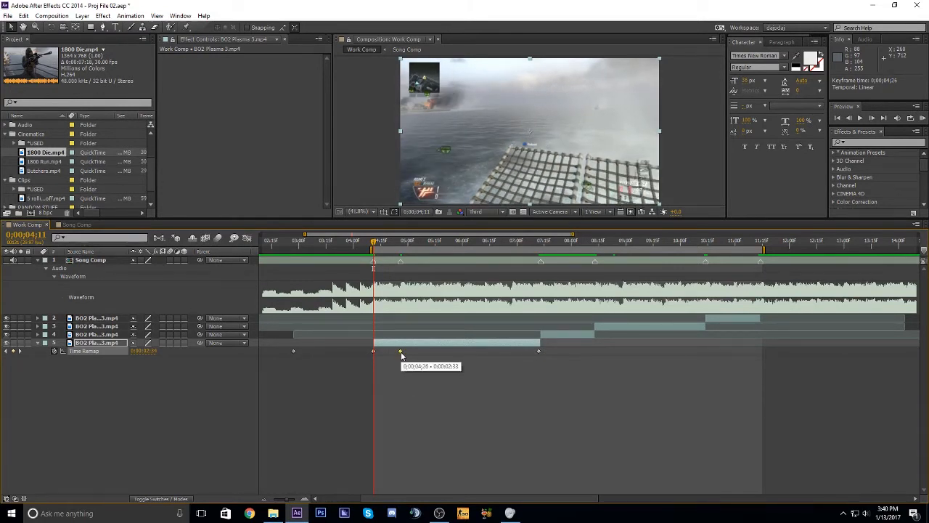
key("ctrl+c")
right_click(401, 352)
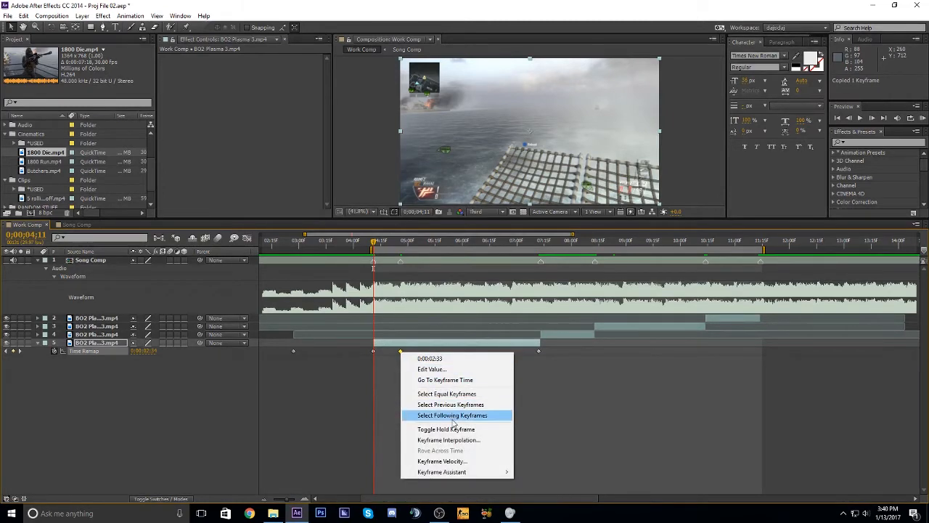
left_click(479, 380)
key("ctrl+v")
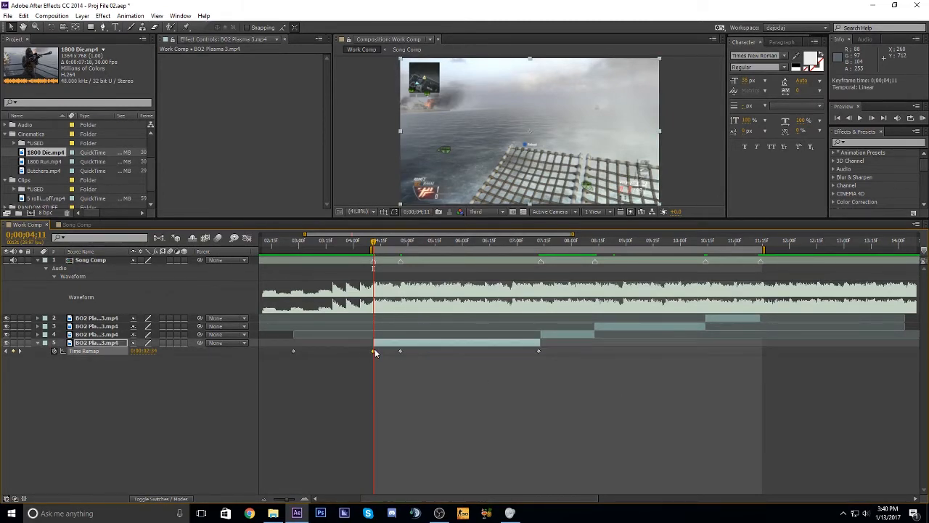
key("ctrl+v")
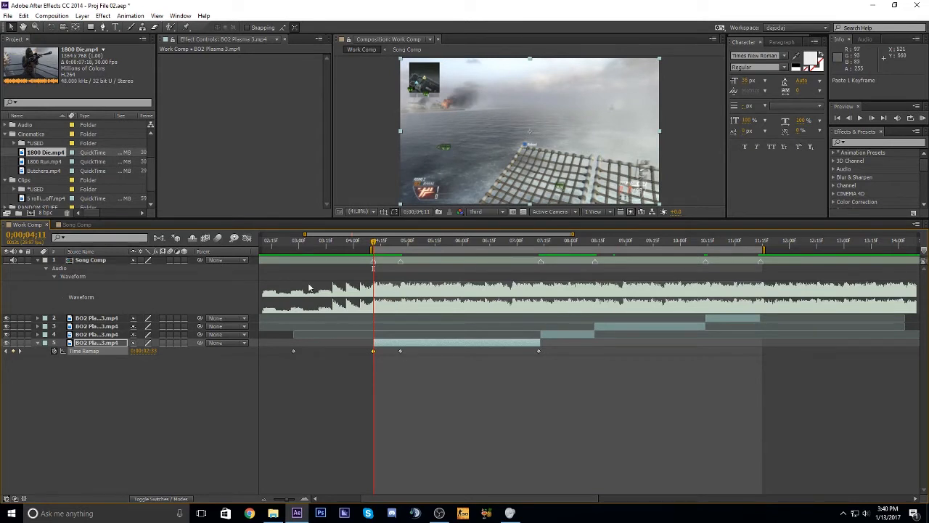
left_click(247, 238)
left_click(247, 237)
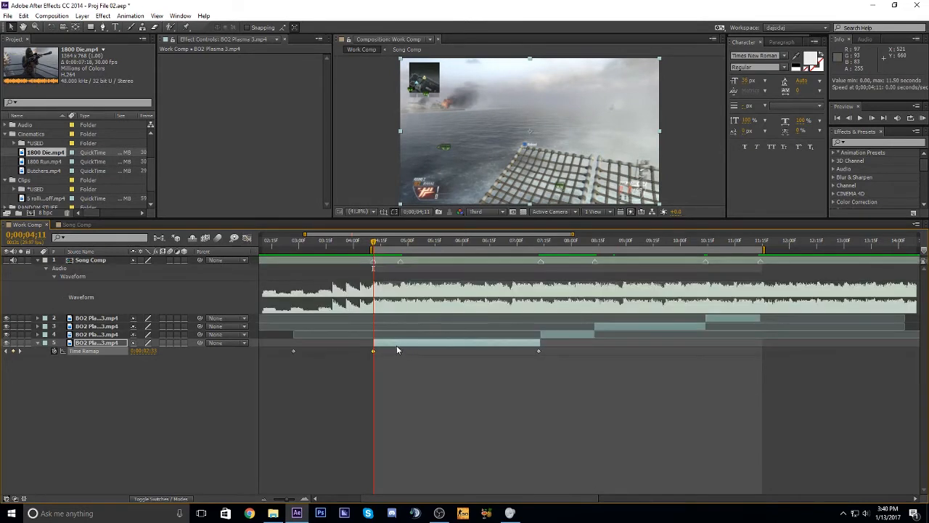
Set the Time Remap keyframe at 0;00;04;11 to 0:00:02:04 and scrub the footage to 0;00;05;13.
left_click(373, 351)
mouse_move(150, 354)
left_mouse_down()
mouse_move(130, 360)
mouse_move(147, 364)
left_mouse_up()
left_click_drag(373, 241, 431, 258)
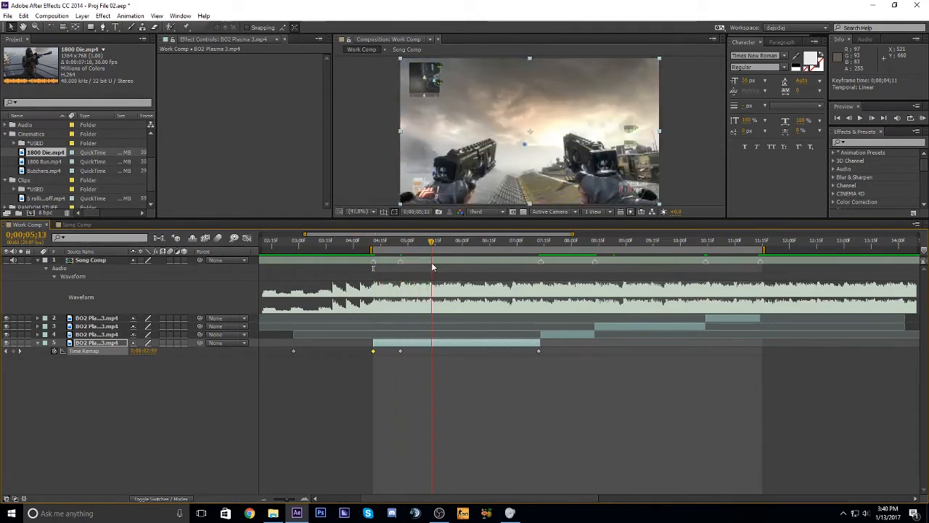
Examine the Time Remap curve at the 0;00;04;26 keyframe and scrub the footage around that beat.
left_click(401, 245)
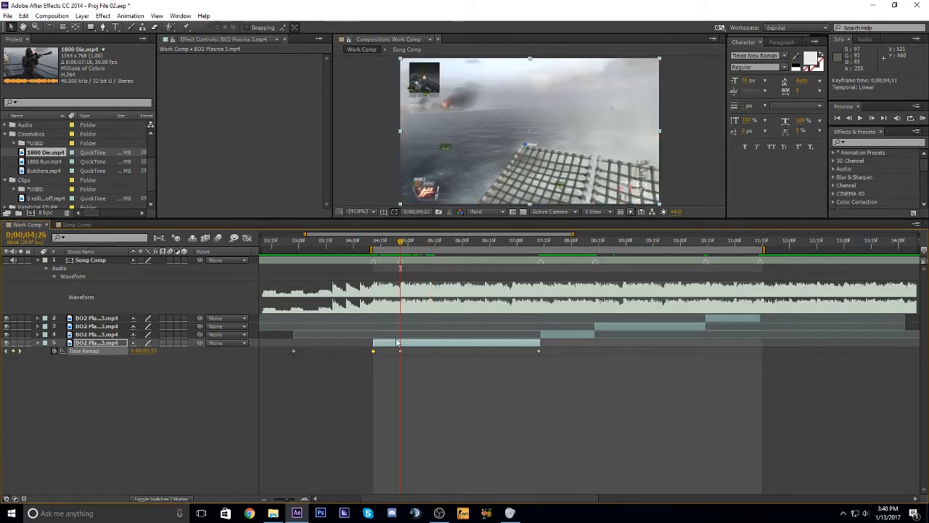
left_click(400, 351)
left_click(248, 238)
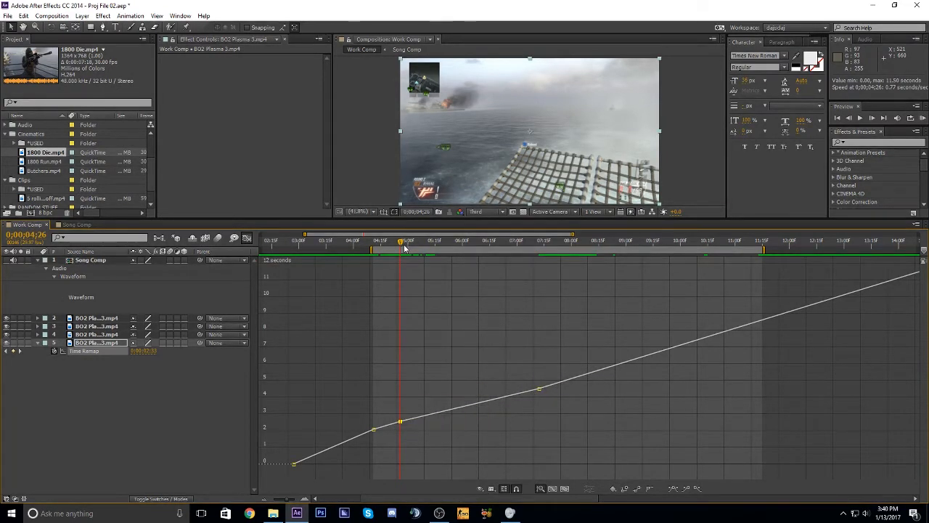
left_click_drag(398, 244, 400, 319)
left_click(247, 239)
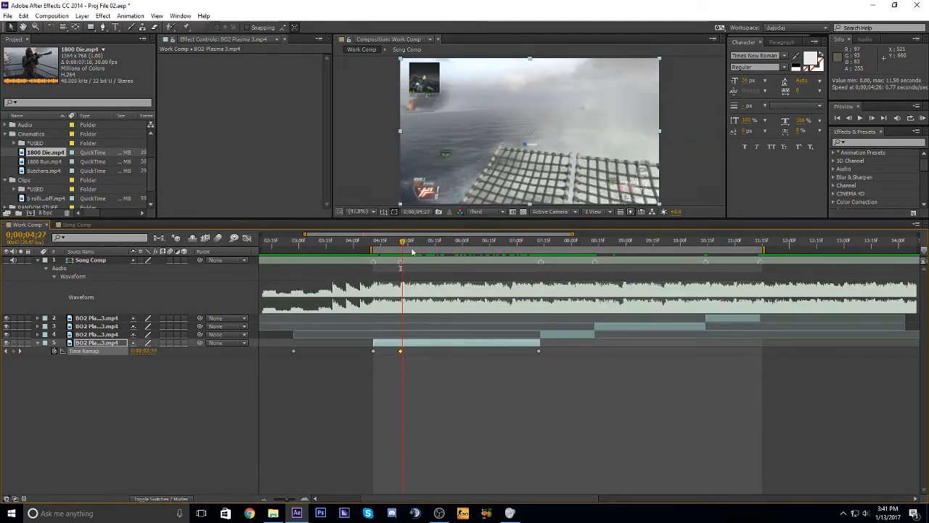
left_click(443, 242)
left_click_drag(445, 259, 402, 256)
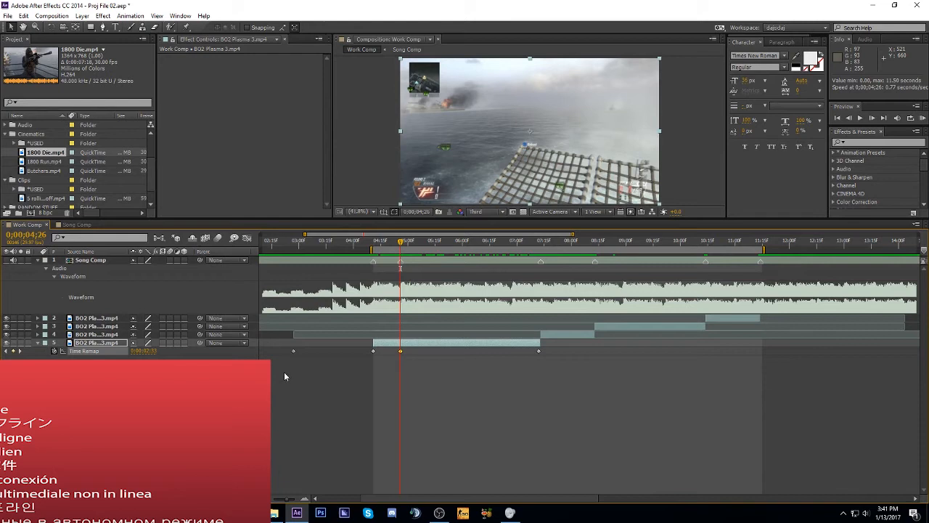
left_click_drag(349, 364, 562, 353)
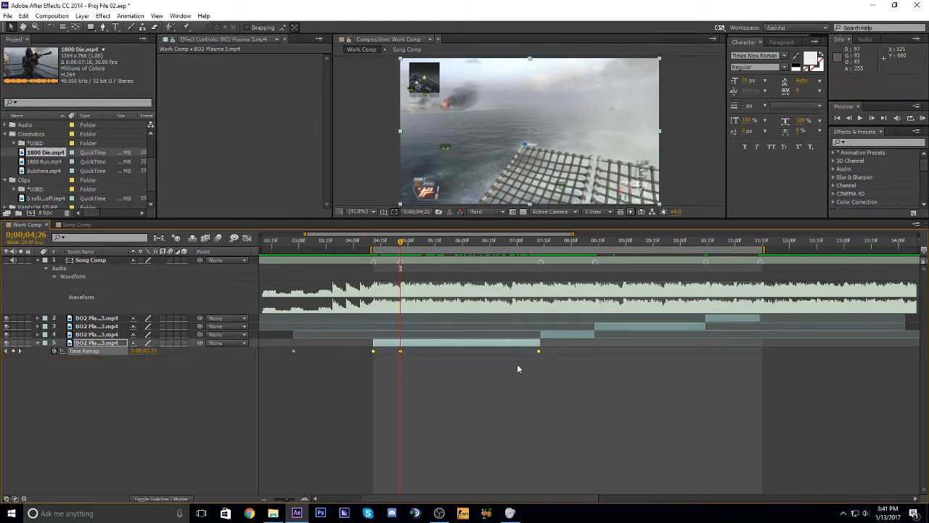
left_click(517, 367)
left_click(90, 350)
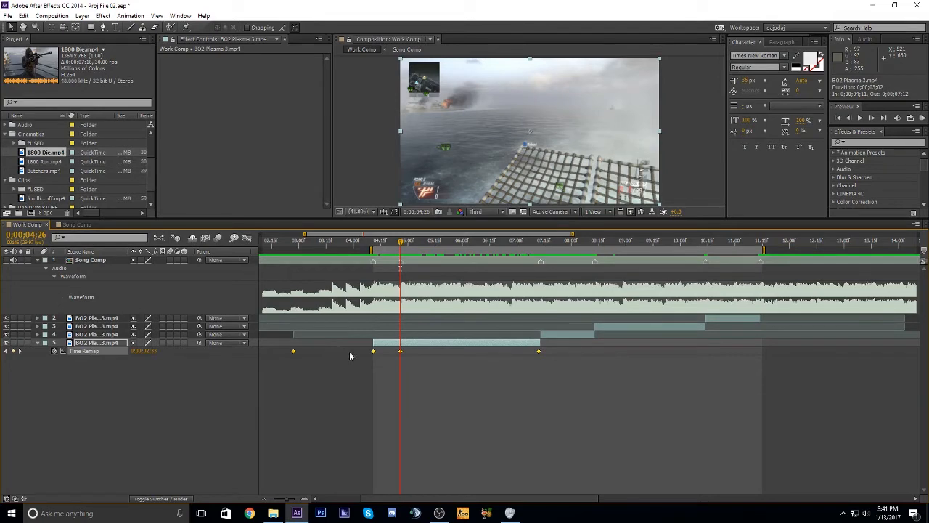
right_click(400, 352)
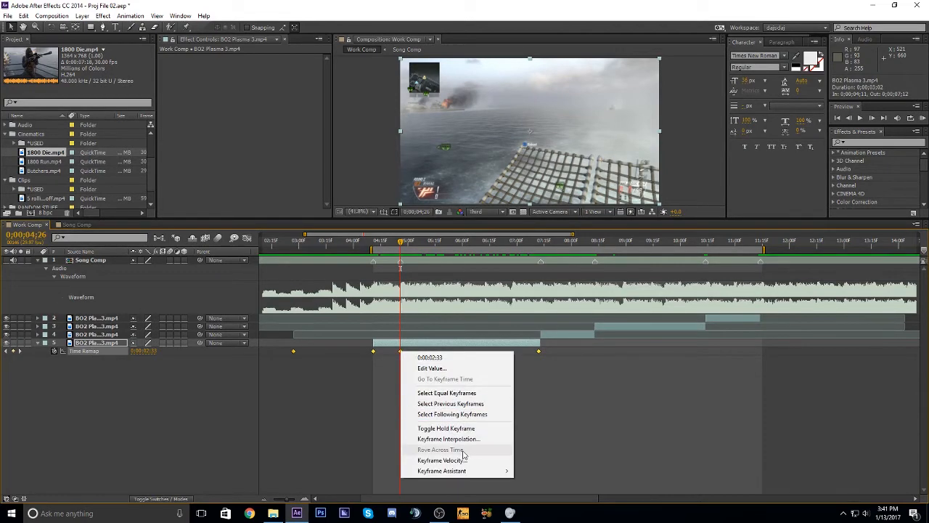
mouse_move(469, 477)
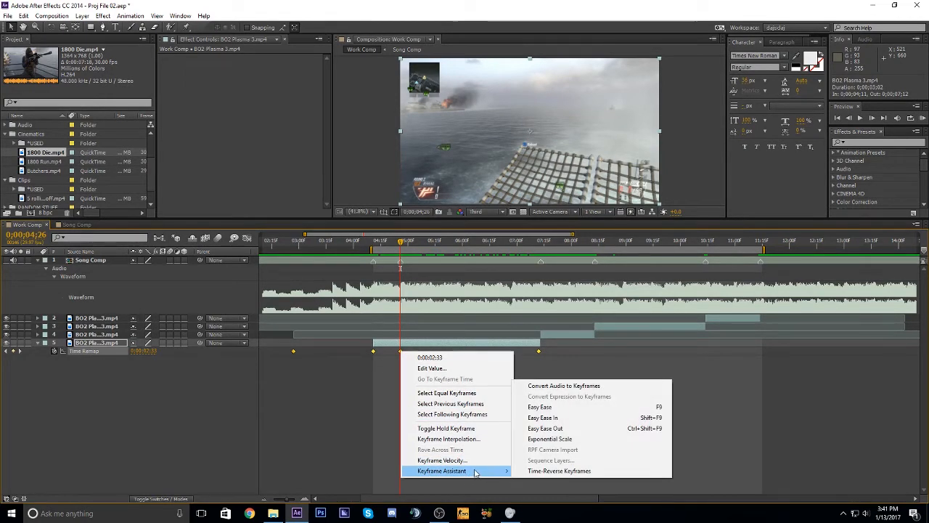
left_click(558, 372)
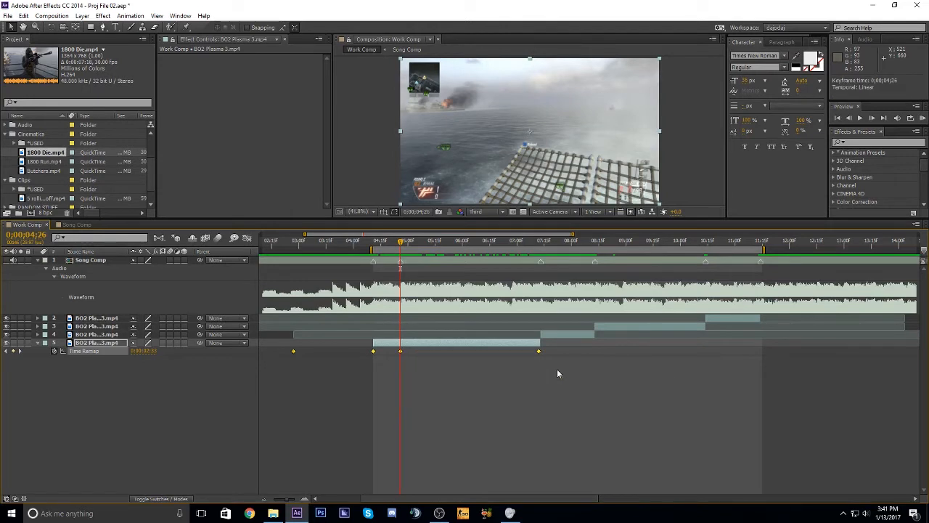
left_click(558, 373)
Apply Easy Ease to the Time Remap keyframes at 0;00;04;11, 0;00;04;26 and 0;00;07;12 in the Graph Editor.
left_click_drag(353, 346, 552, 367)
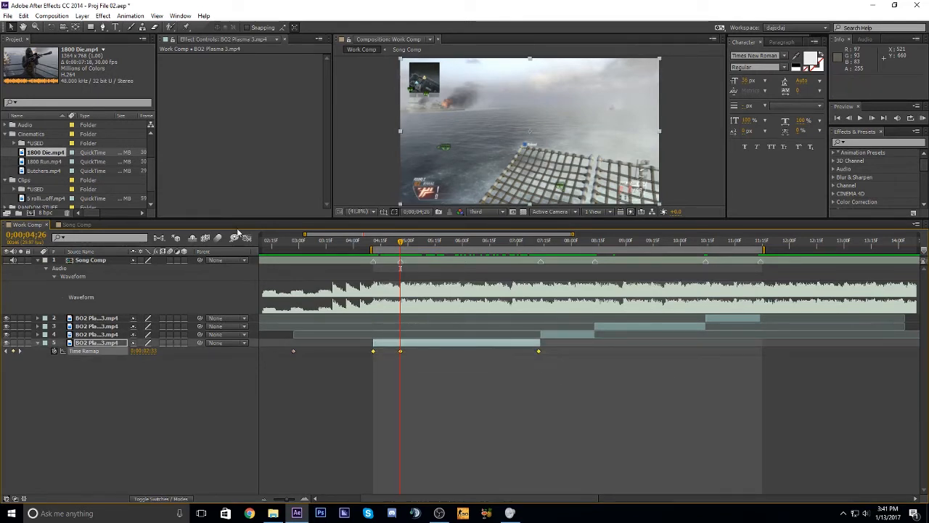
left_click(247, 238)
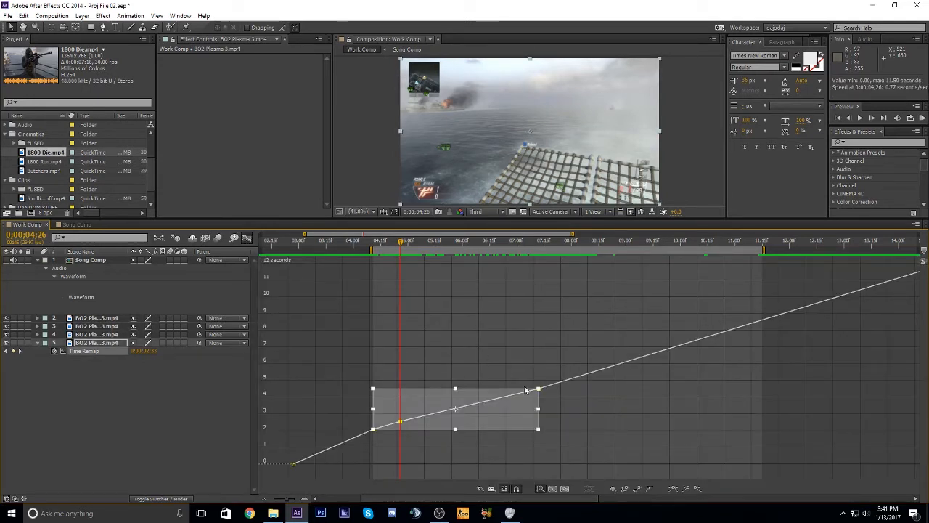
left_click(673, 489)
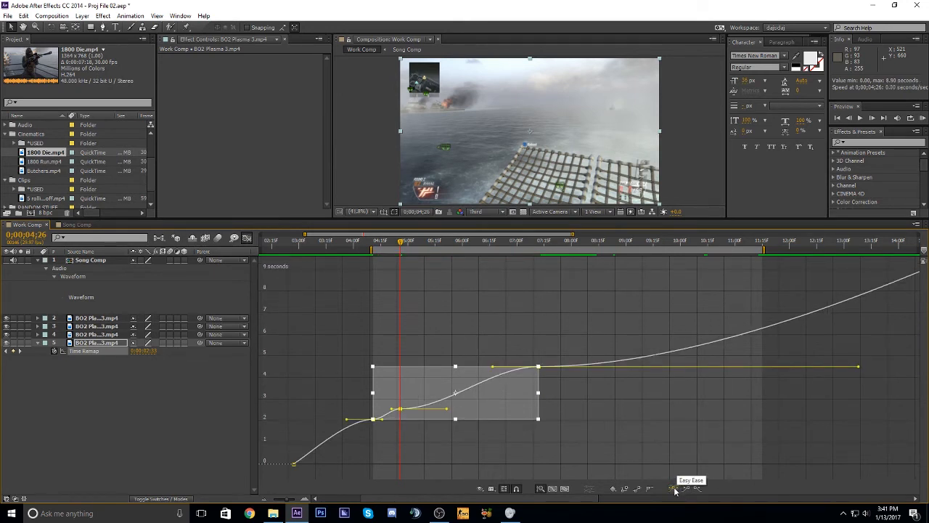
Try steepening the curve with the outgoing handle of the 0;00;04;26 keyframe, and undo the change.
left_click(576, 423)
left_click_drag(410, 417, 369, 380)
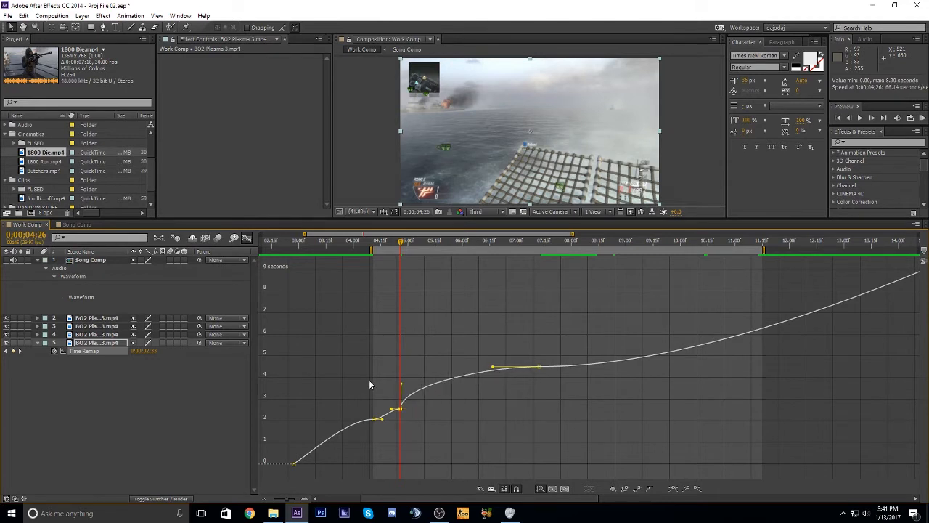
key("ctrl+z")
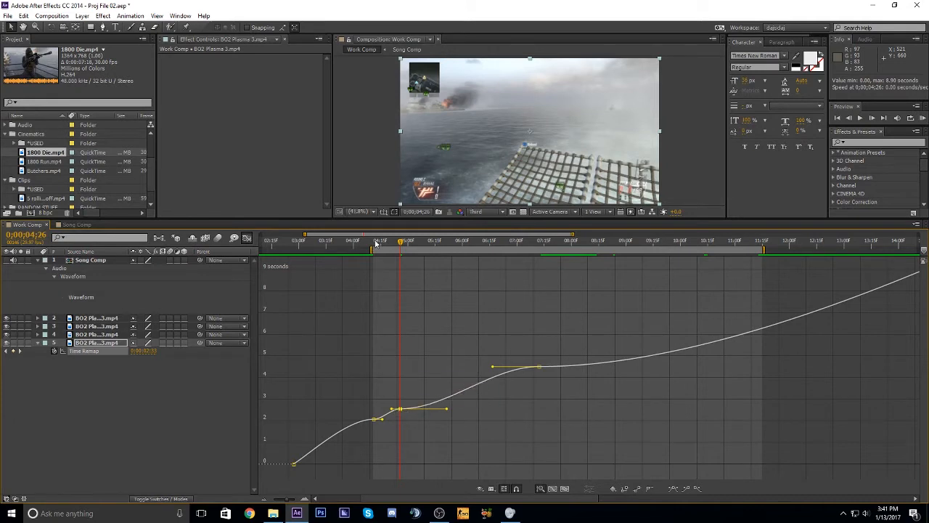
Steepen the outgoing handle of the 0;00;04;11 keyframe upward and the incoming handle of the 0;00;04;26 keyframe downward, and return to 0;00;04;11.
left_click(373, 419)
left_click(399, 410)
key("j")
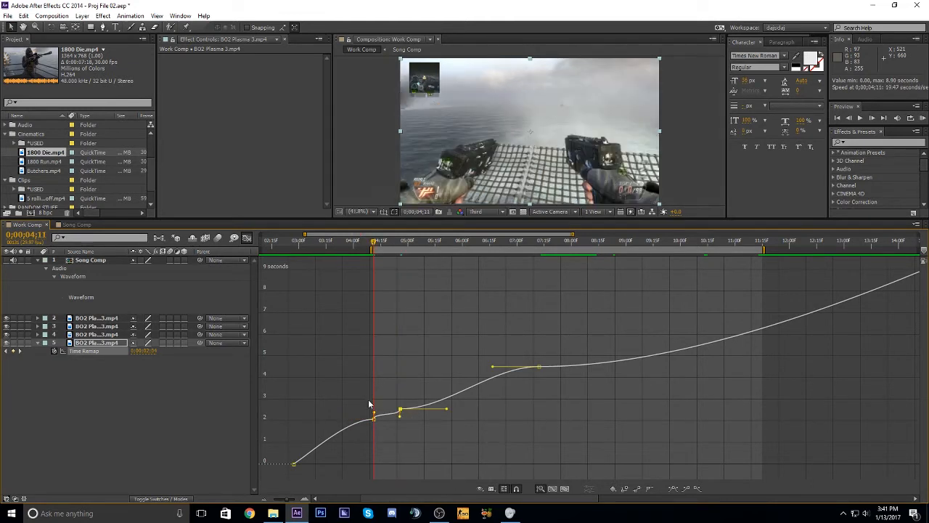
key("equal")
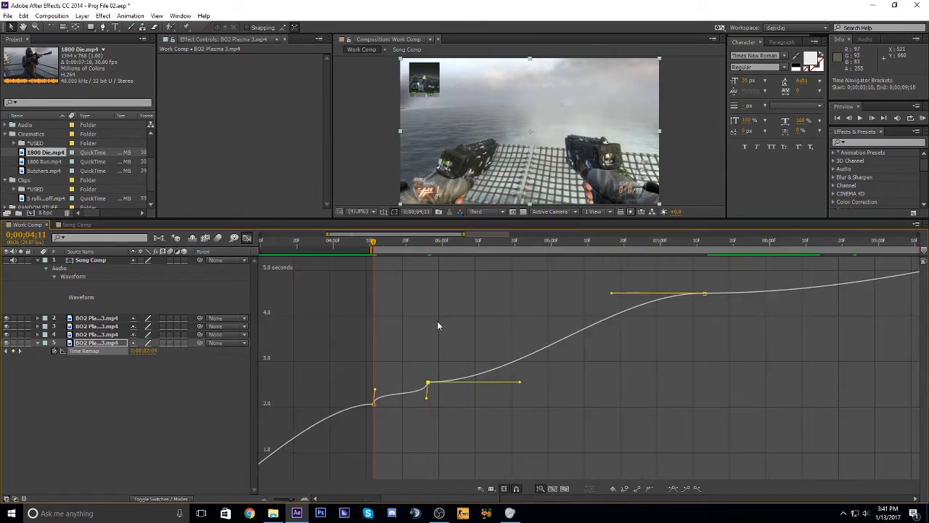
key("minus")
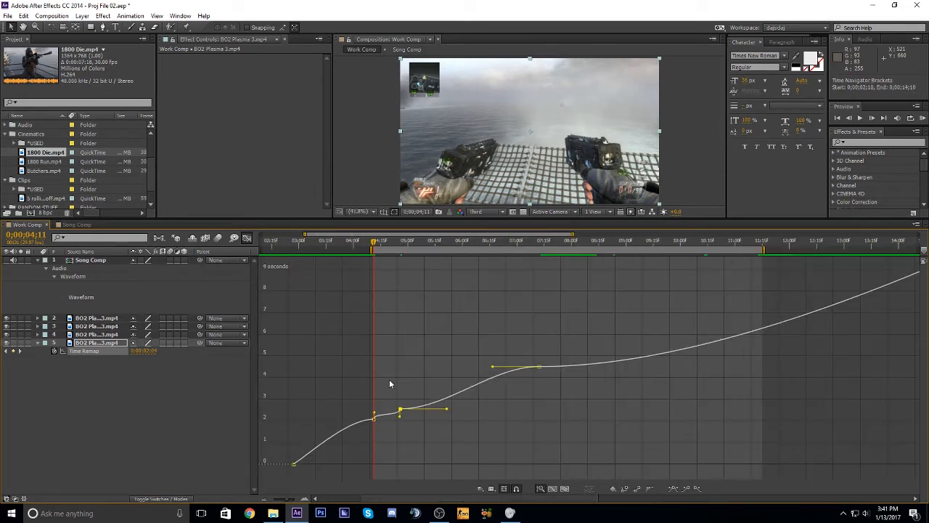
Try lengthening the outgoing handle of the 0;00;04;11 Time Remap keyframe upward and the incoming handle of the 0;00;04;26 keyframe downward.
key("equal")
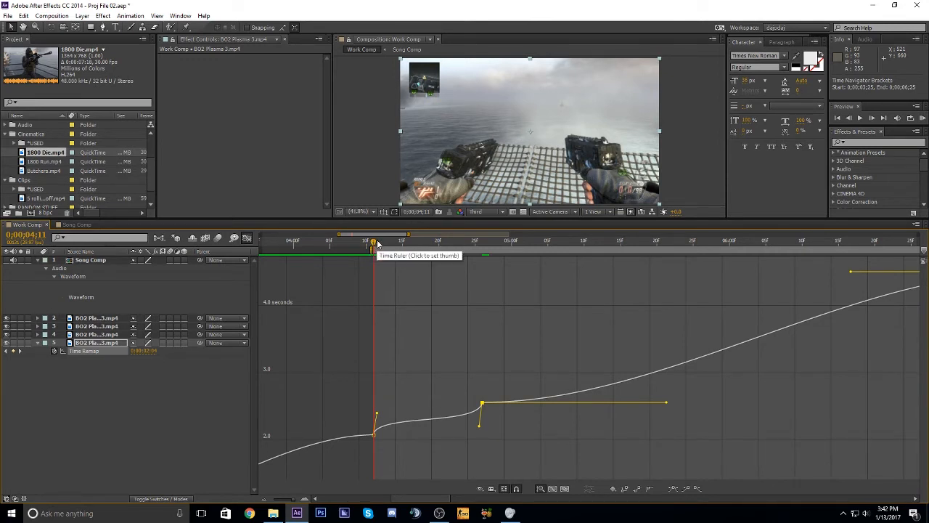
left_click_drag(376, 243, 437, 339)
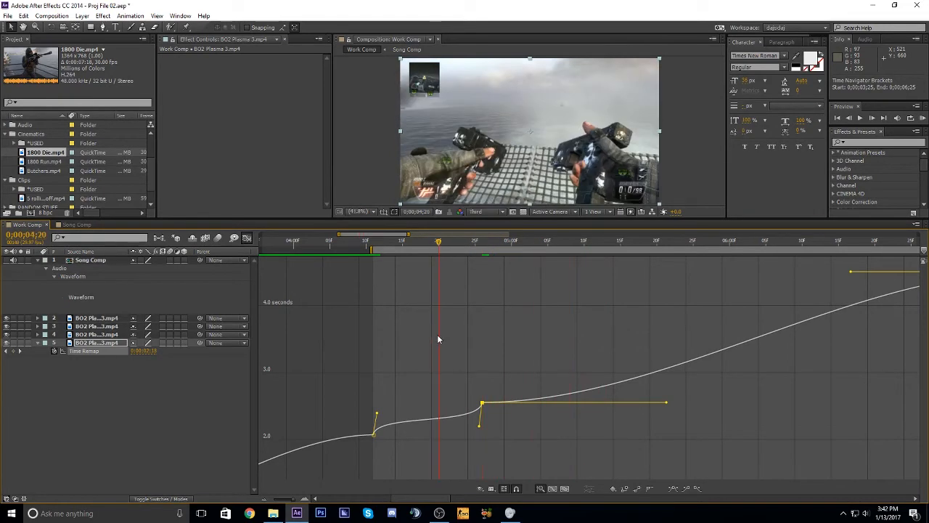
left_click(377, 411)
left_click_drag(351, 417, 380, 450)
left_click_drag(482, 420, 480, 432)
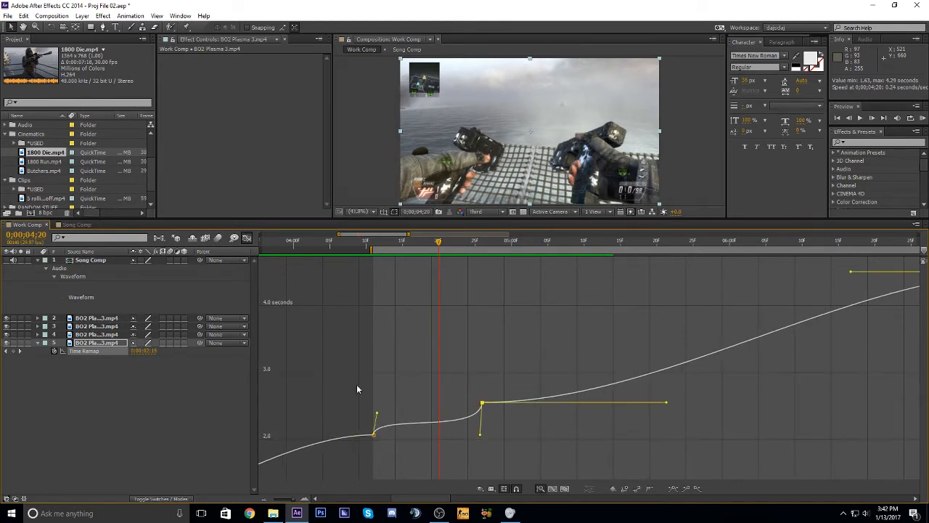
left_click_drag(371, 409, 375, 405)
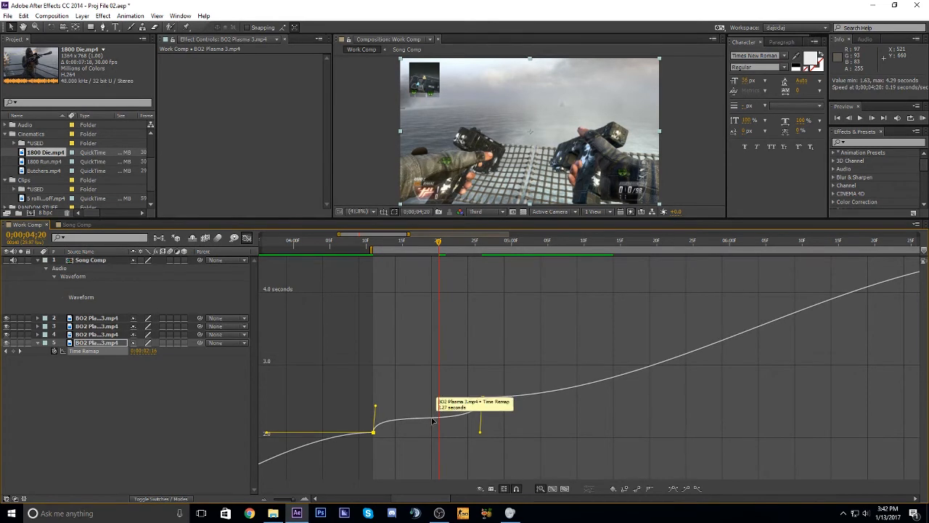
Examine the slowed footage frame by frame between 0;00;04;15 and 0;00;04;21.
left_click(403, 242)
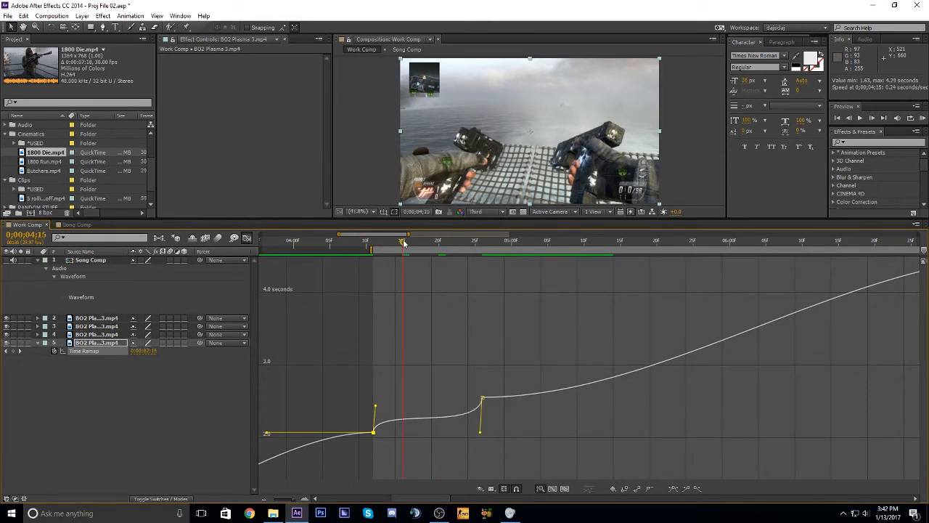
key("Page_Down")
key("Page_Down")
key("Page_Up")
key("Page_Up")
key("Page_Up")
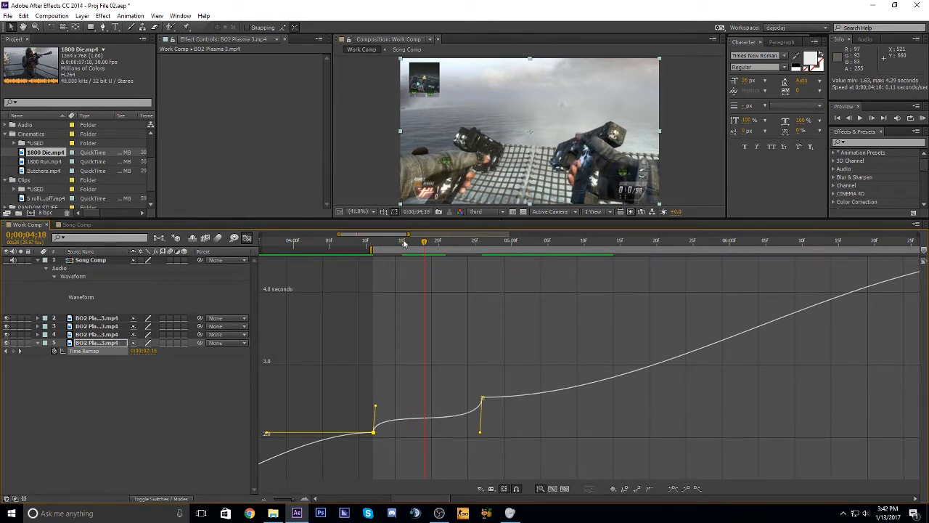
key("Page_Down")
key("Page_Down")
key("Page_Up")
key("Page_Up")
key("Page_Up")
key("Page_Down")
key("Page_Down")
key("Page_Down")
key("Page_Down")
key("Page_Down")
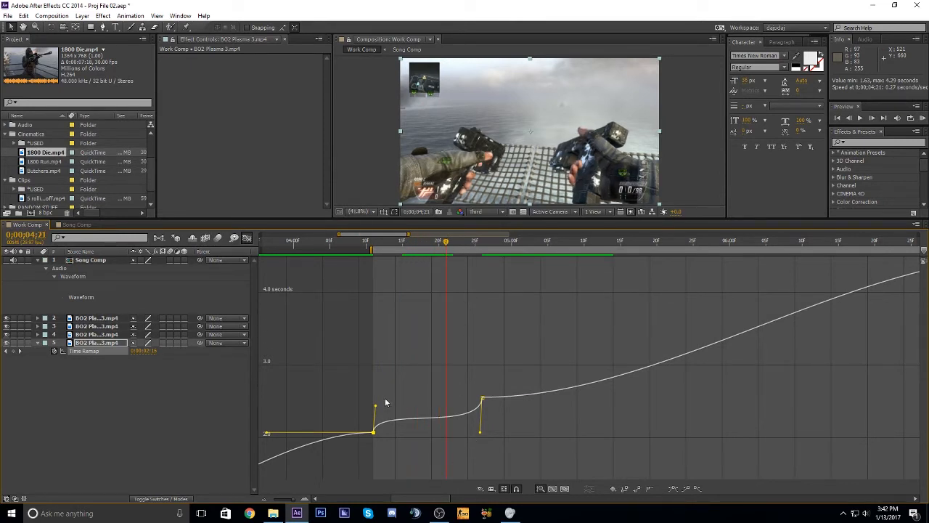
Shorten the outgoing handle of the 0;00;04;11 keyframe and the incoming handle of the 0;00;04;26 keyframe, and scrub through to 0;00;04;26.
left_click_drag(375, 408, 376, 416)
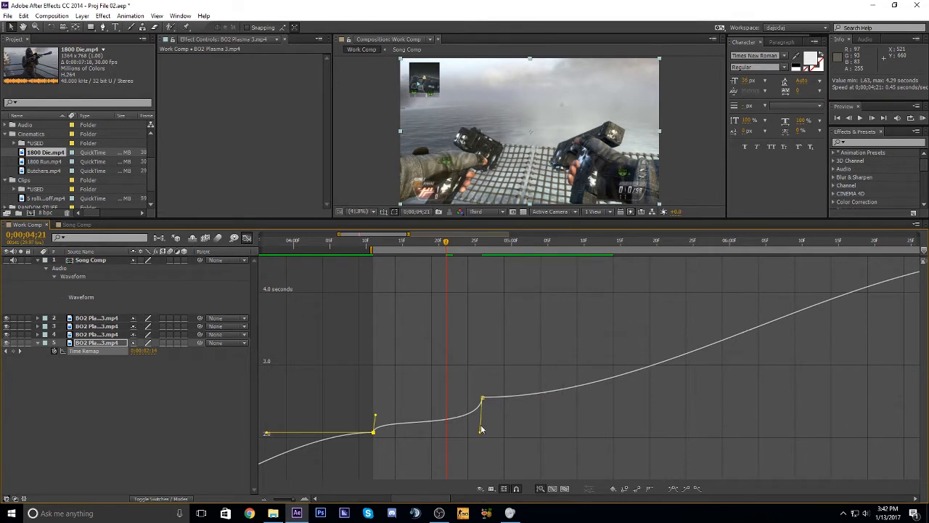
left_click_drag(481, 434, 486, 426)
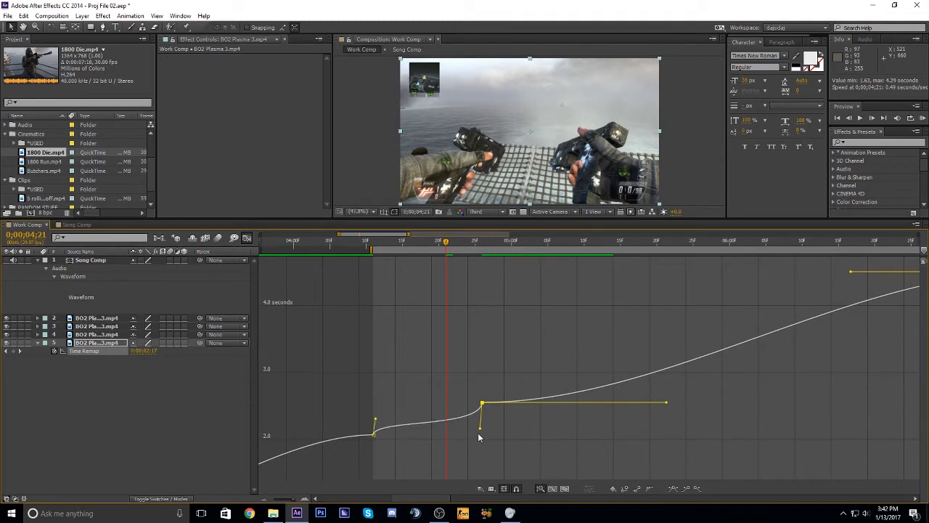
left_click_drag(373, 244, 479, 303)
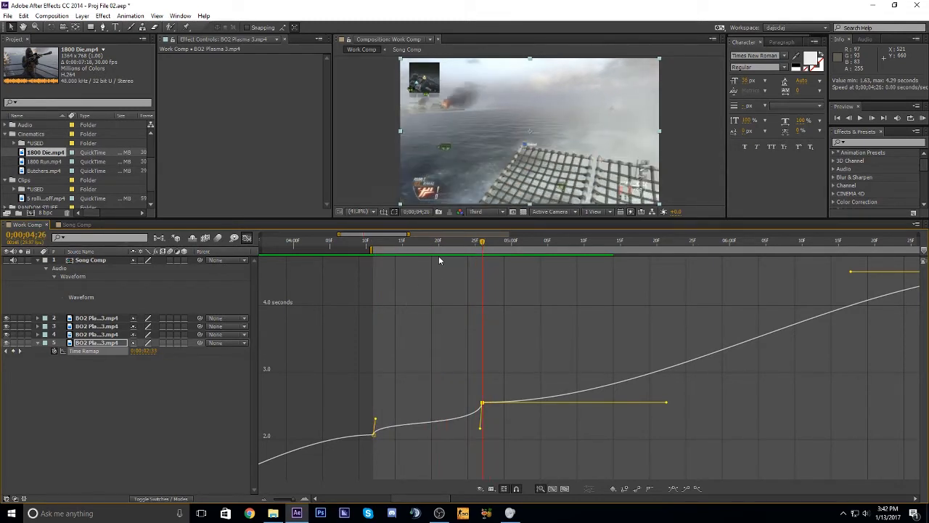
Straighten the Time Remap curve between 0;00;04;26 and 0;00;07;12 by retracting both facing handles, and scrub through to 0;00;07;19.
key("minus")
key("minus")
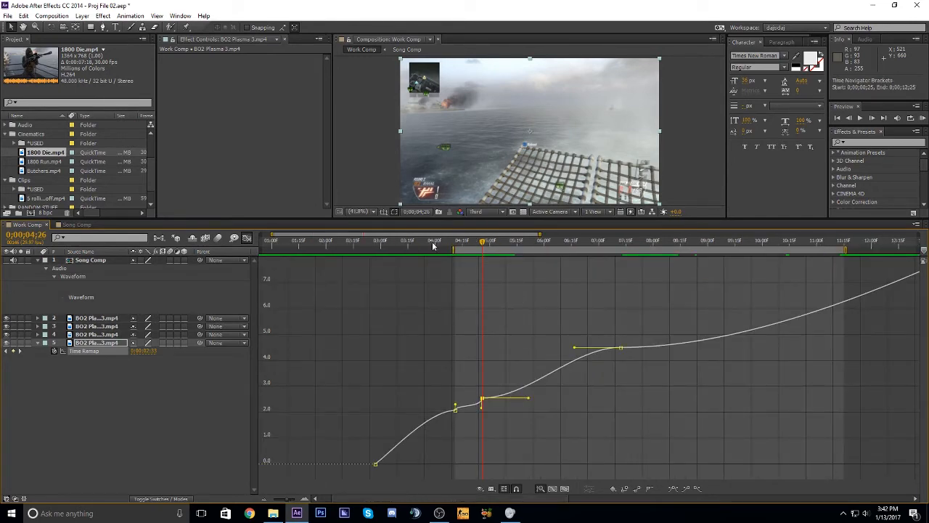
key("equal")
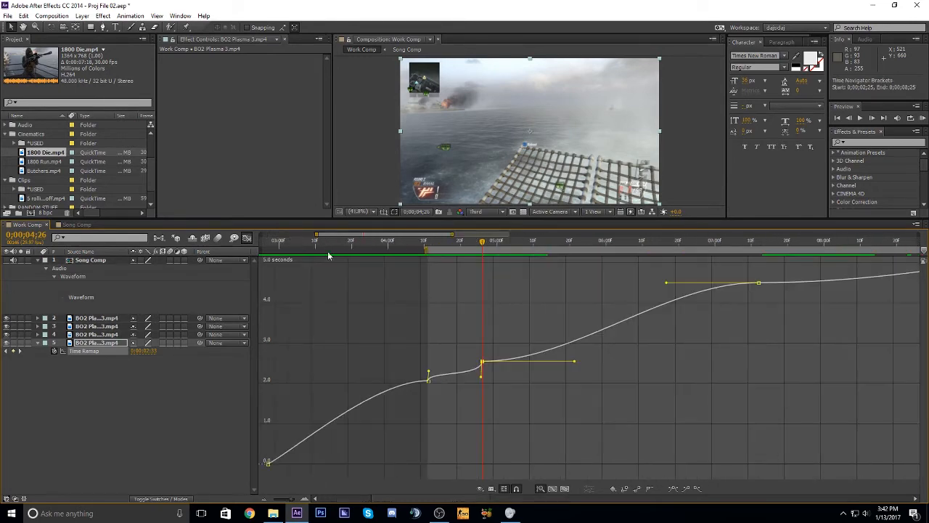
left_click_drag(409, 234, 554, 285)
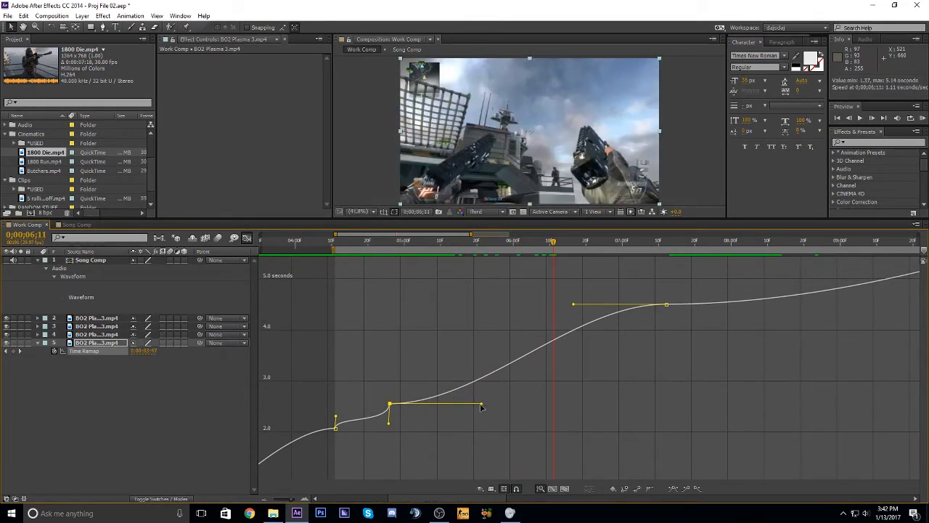
left_click_drag(483, 403, 311, 399)
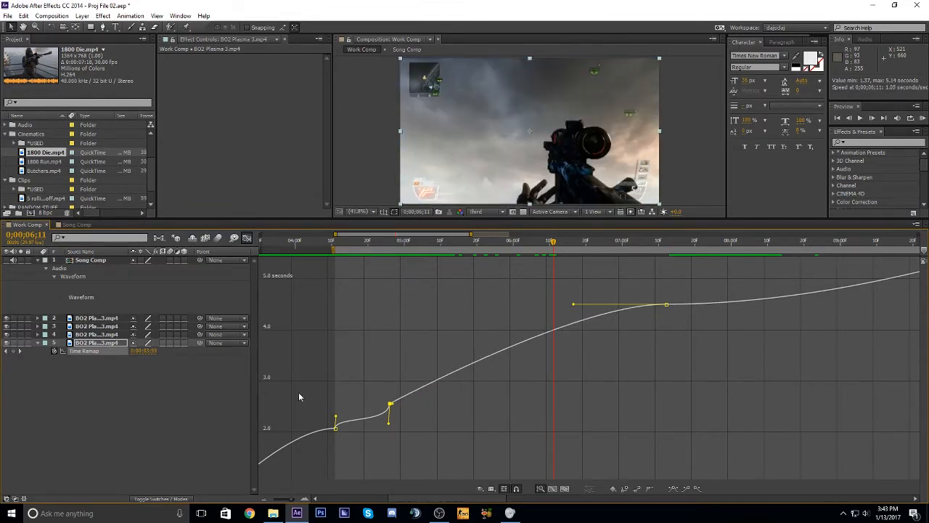
left_click_drag(575, 306, 808, 331)
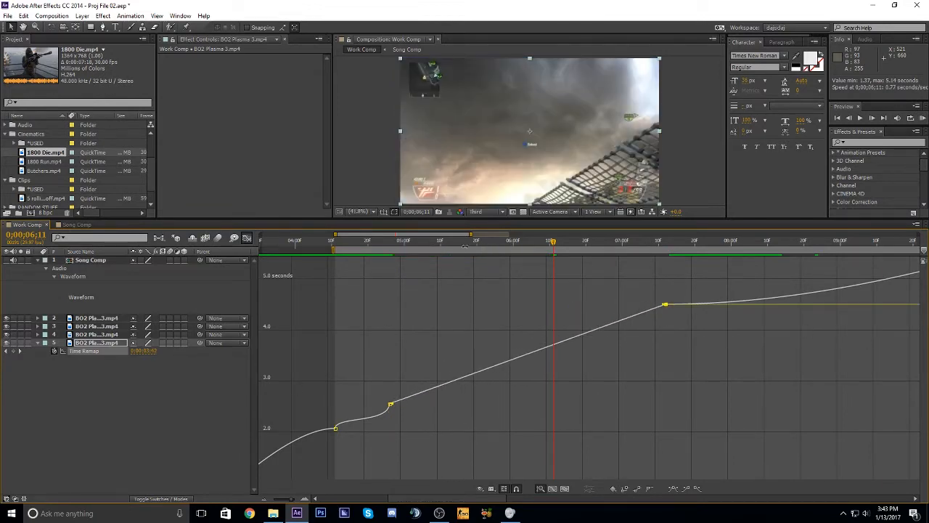
left_click_drag(379, 244, 691, 374)
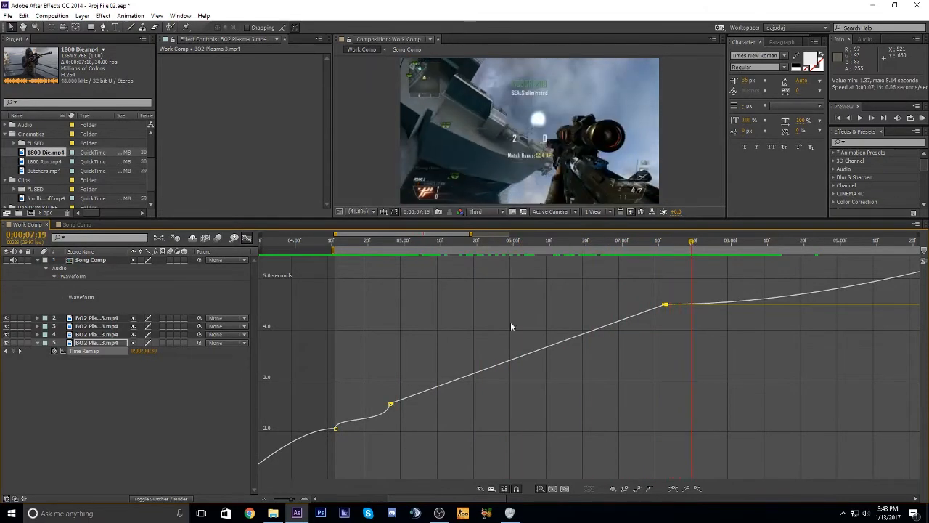
Leave the Graph Editor and add a Time Remap keyframe on layer 4 at the 0;00;07;13 beat marker.
left_click(248, 239)
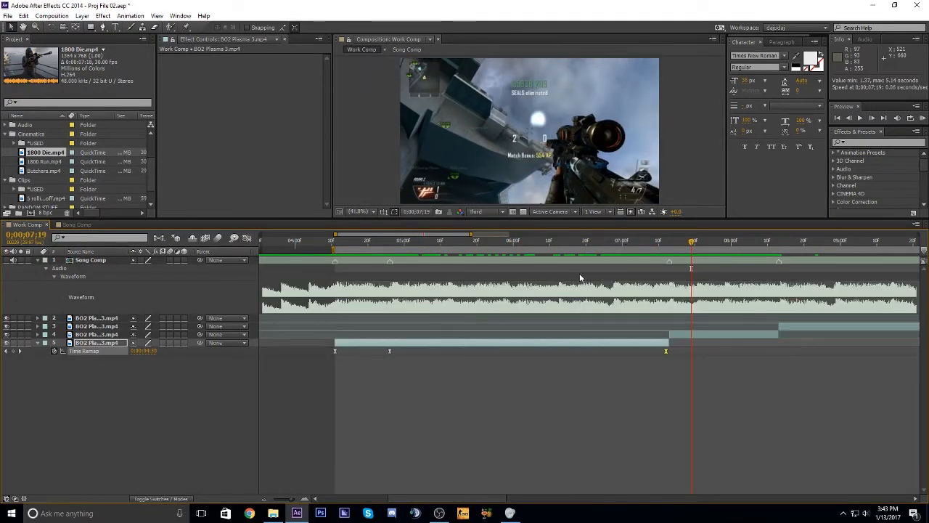
key("minus")
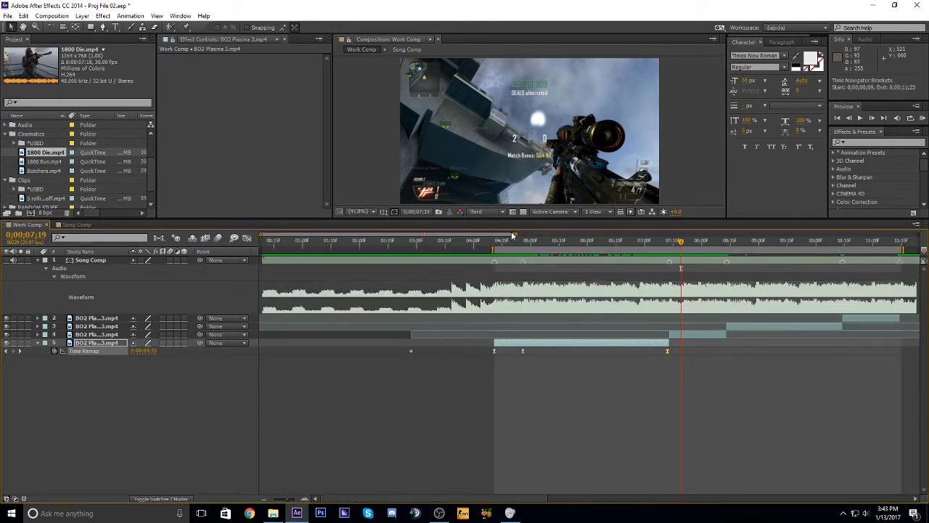
left_click_drag(509, 238, 544, 236)
left_click(581, 241)
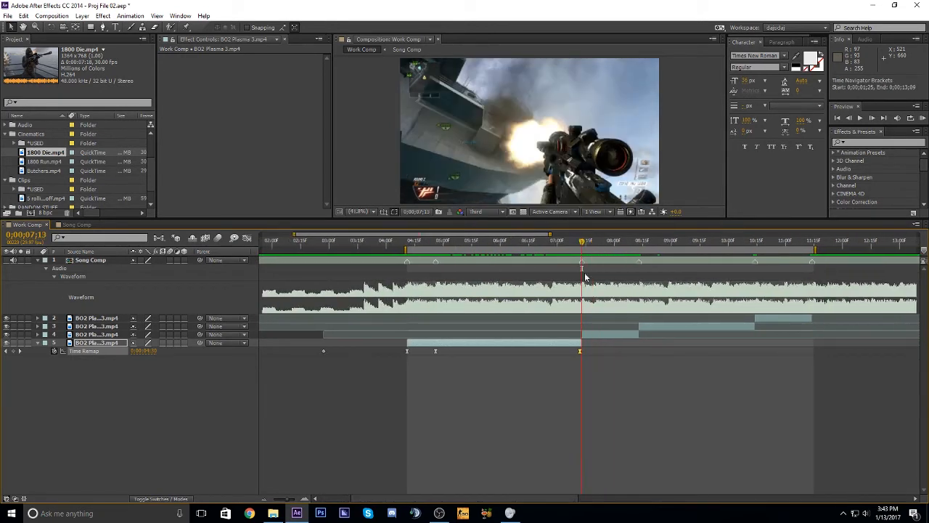
left_click(588, 335)
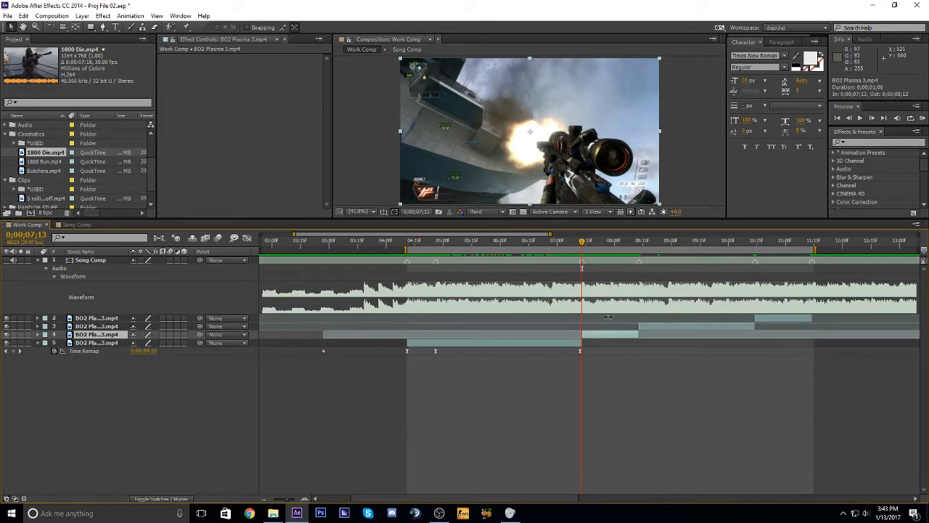
key("u")
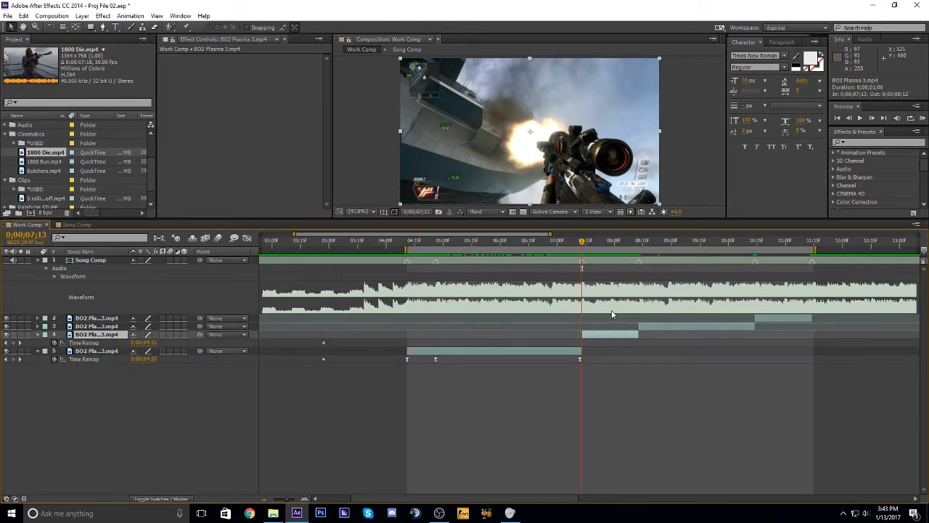
left_click(12, 343)
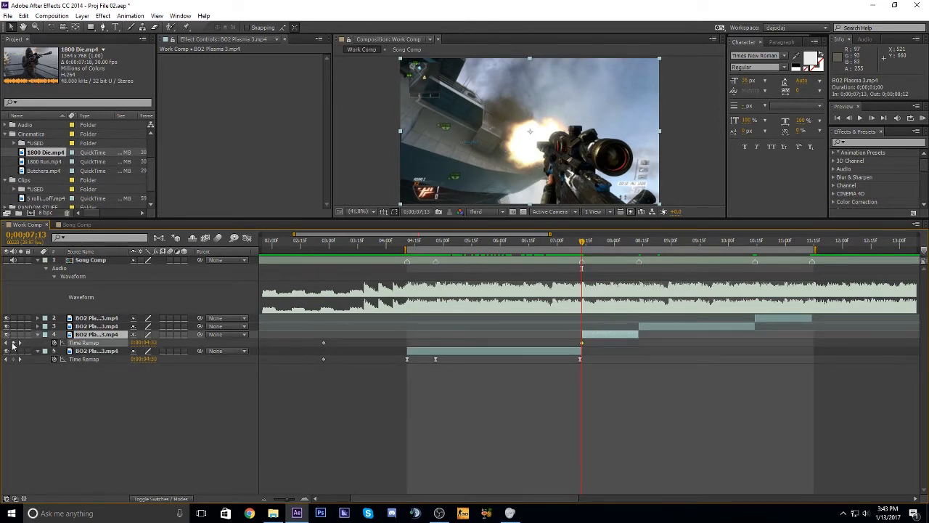
Add a Time Remap keyframe on layer 4 at its last frame, 0;00;08;12.
key("o")
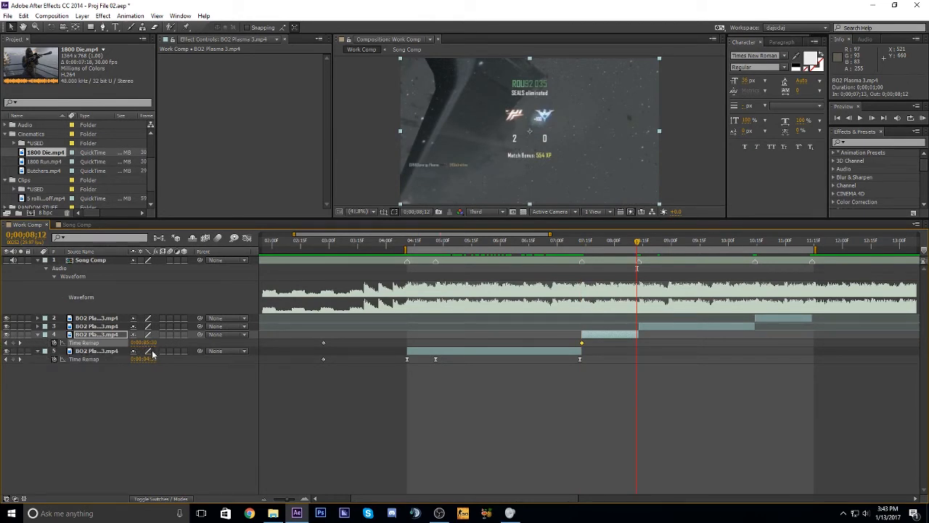
key("i")
left_click_drag(582, 240, 639, 278)
key("Page_Up")
left_click(247, 238)
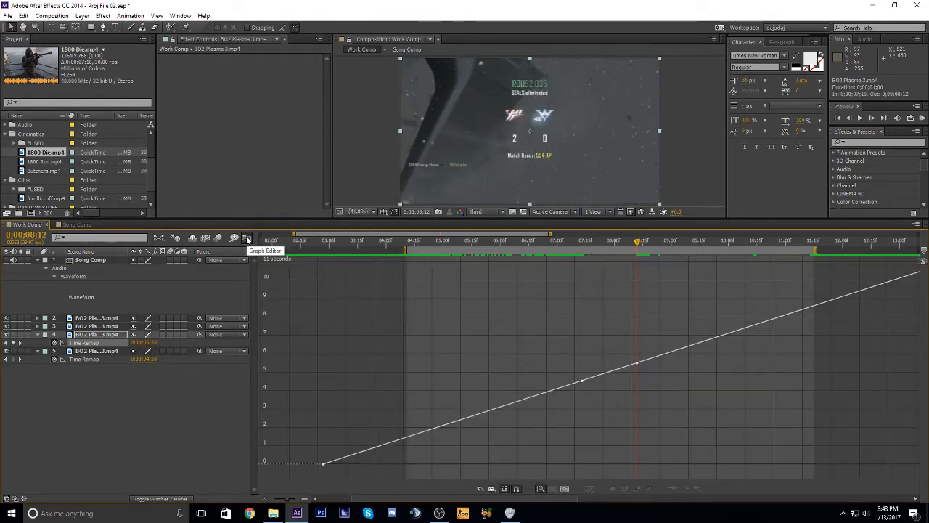
left_click(108, 336)
left_click(80, 343)
left_click_drag(675, 326, 605, 398)
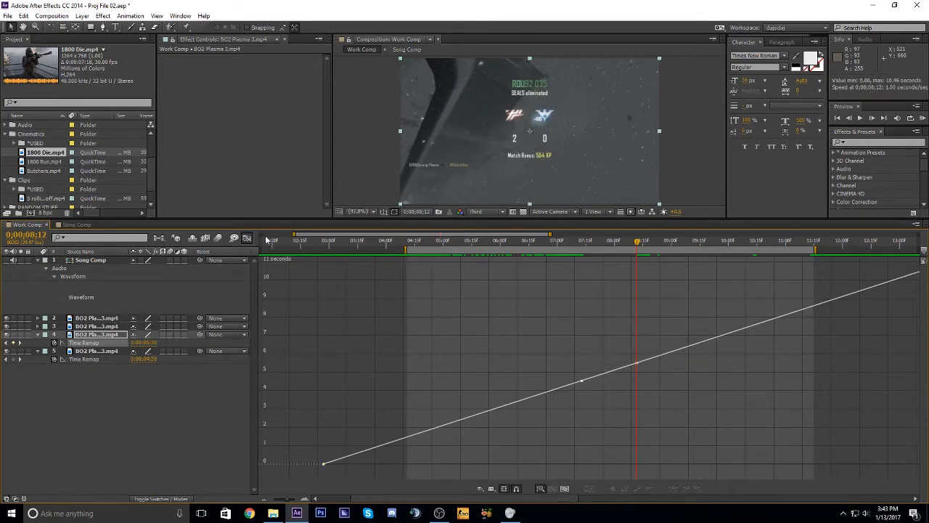
left_click(233, 237)
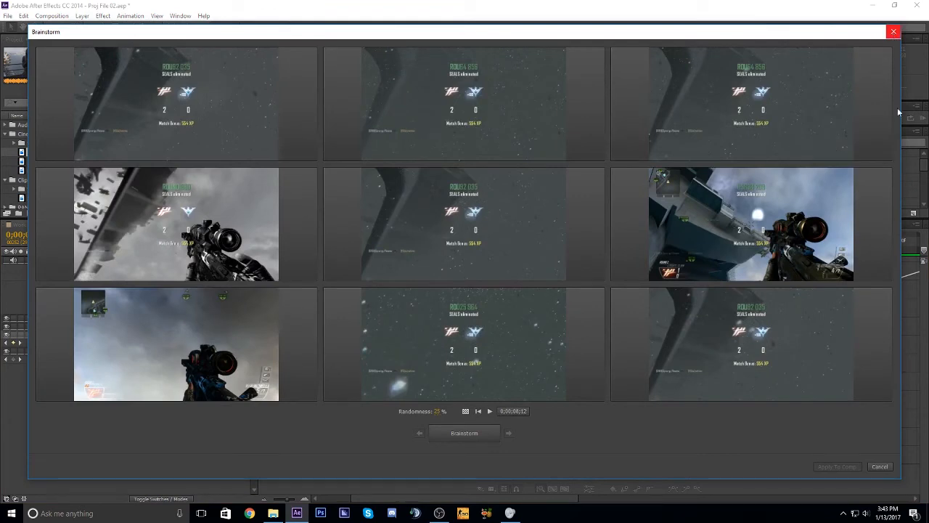
left_click(879, 466)
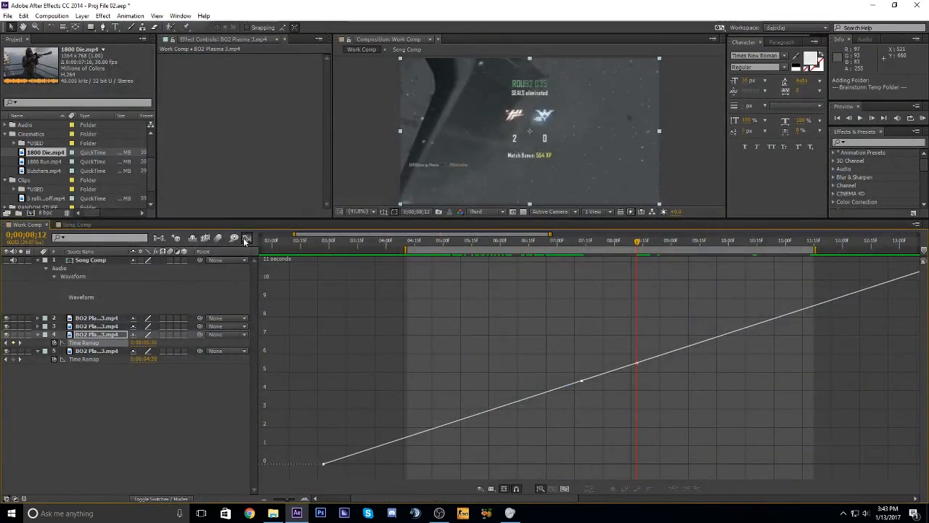
left_click(247, 239)
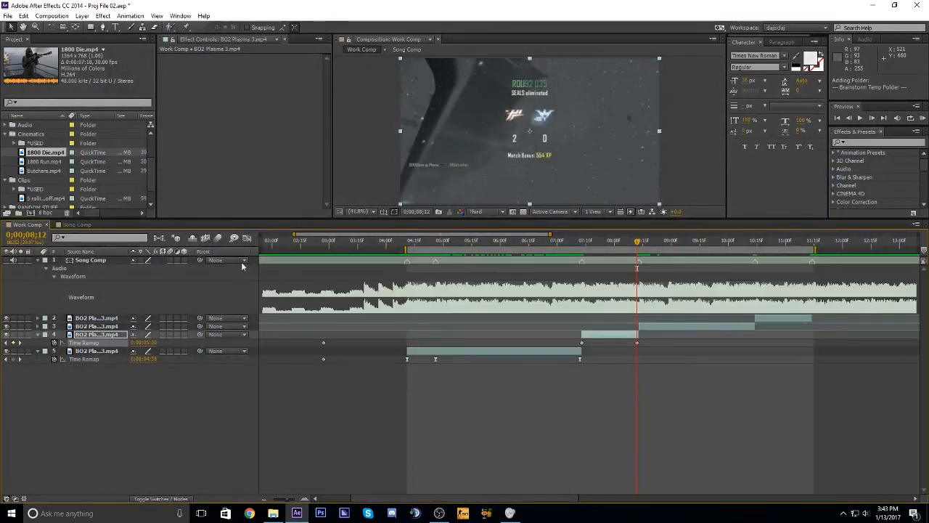
Set layer 4's Time Remap at 0;00;08;12 to 0:00:05:14 and apply Easy Ease to its keyframes at 0;00;07;13 and 0;00;08;12.
left_click(633, 344)
left_click(638, 343)
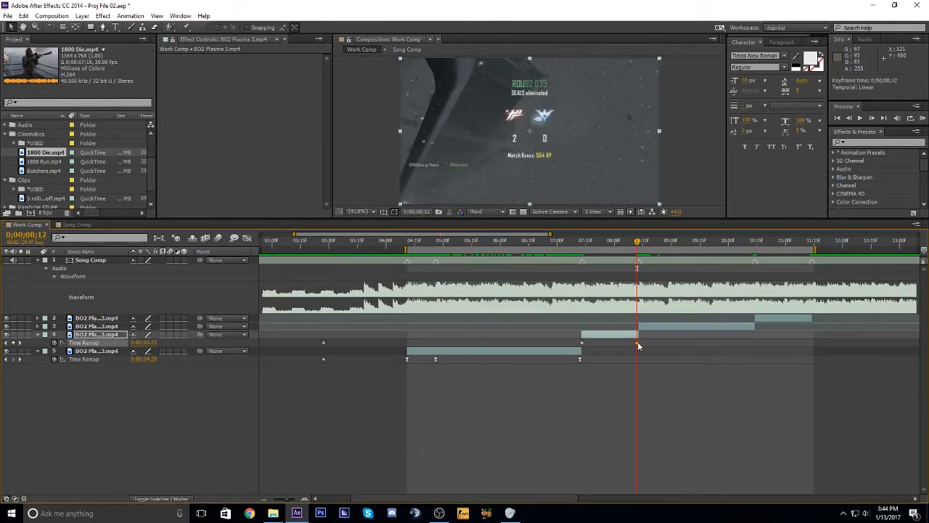
left_click_drag(143, 343, 167, 377)
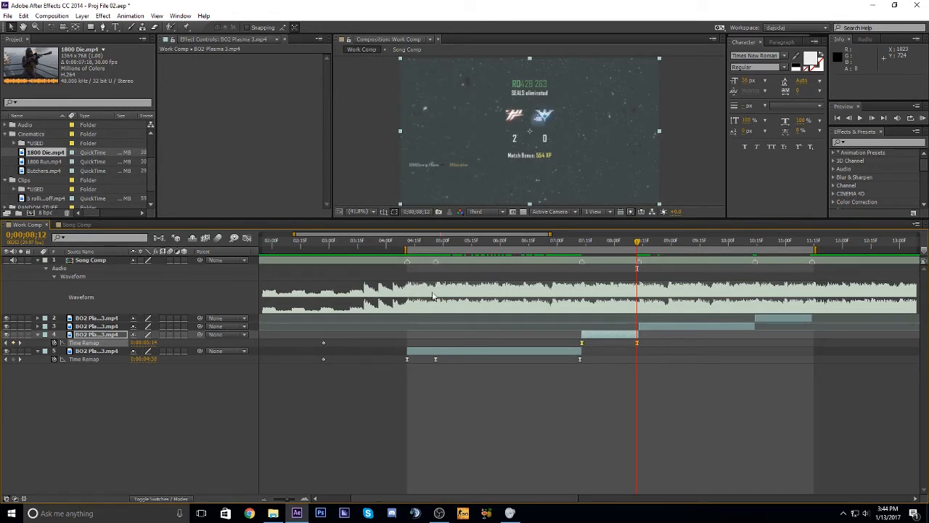
right_click(639, 342)
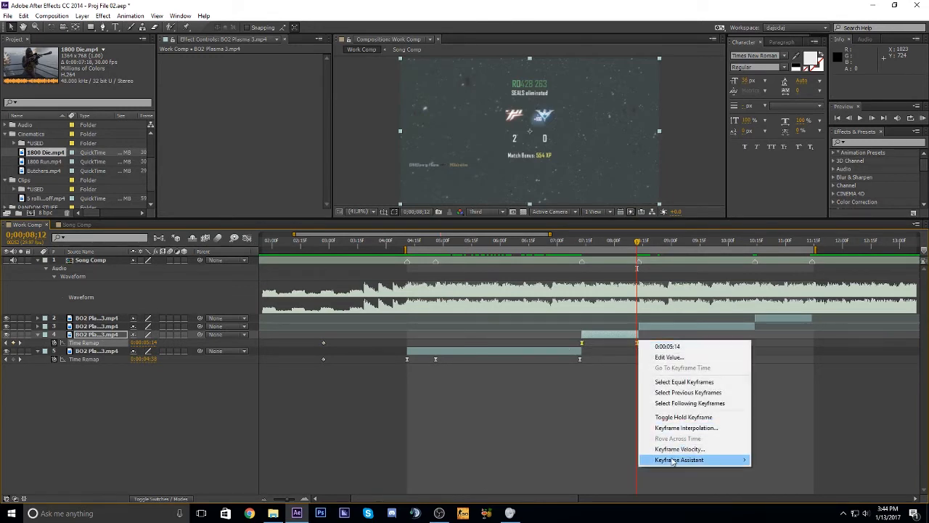
mouse_move(679, 460)
left_click(815, 398)
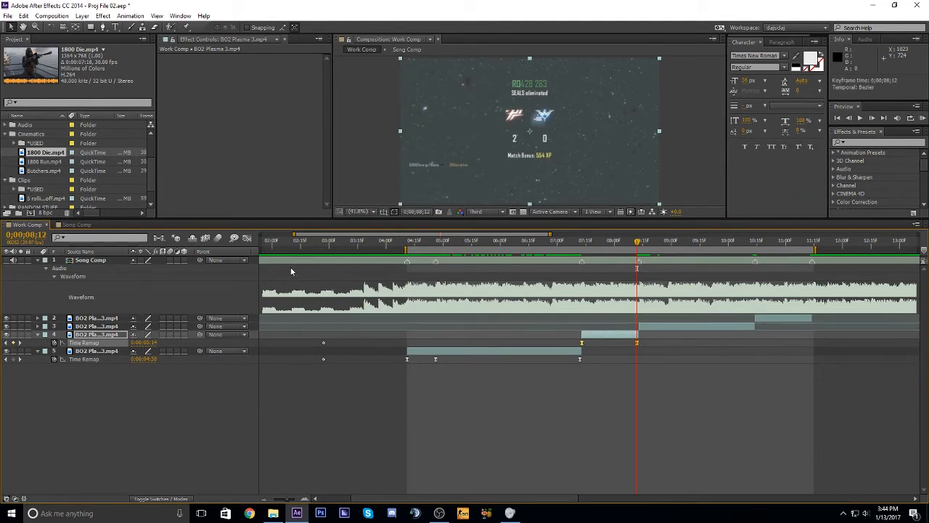
Delete layer 4's first Time Remap keyframe in the Graph Editor and go to its 0;00;07;13 keyframe.
left_click(247, 238)
left_click_drag(543, 324, 602, 365)
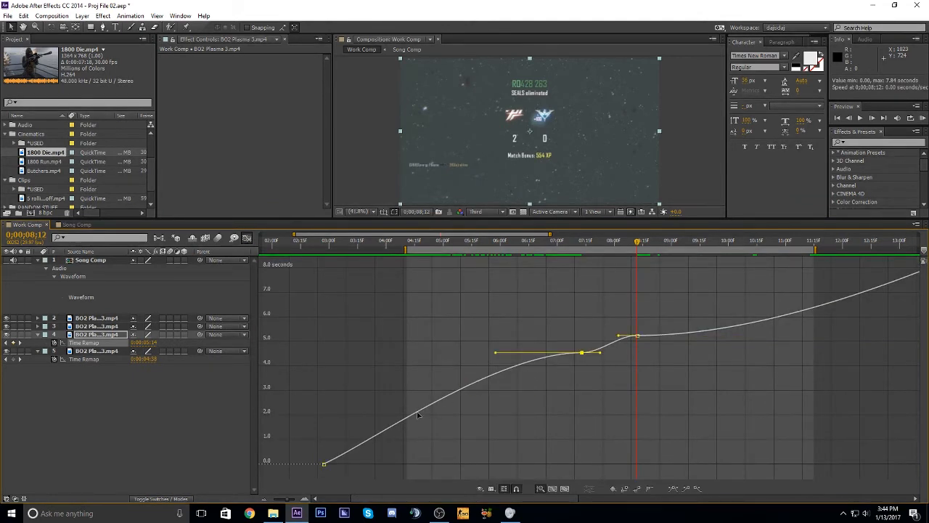
left_click_drag(366, 398, 281, 473)
key("Delete")
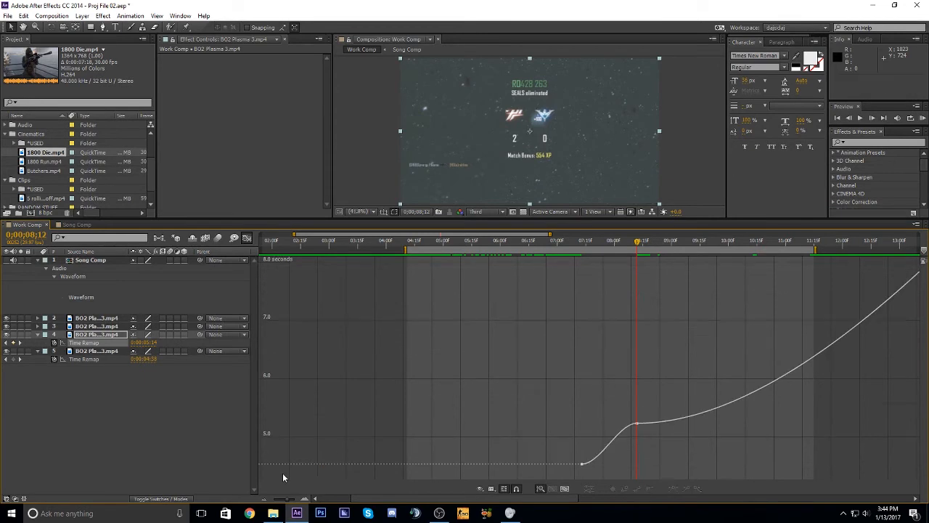
left_click(580, 463)
left_click(588, 241)
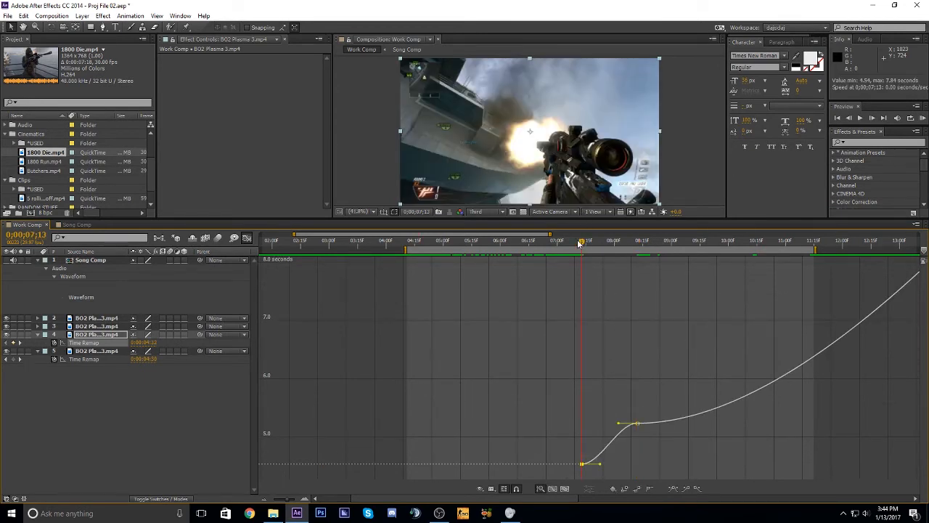
Undo the deletion of layer 4's first Time Remap keyframe and delete that keyframe again outside the Graph Editor.
left_click(247, 238)
key("ctrl+z")
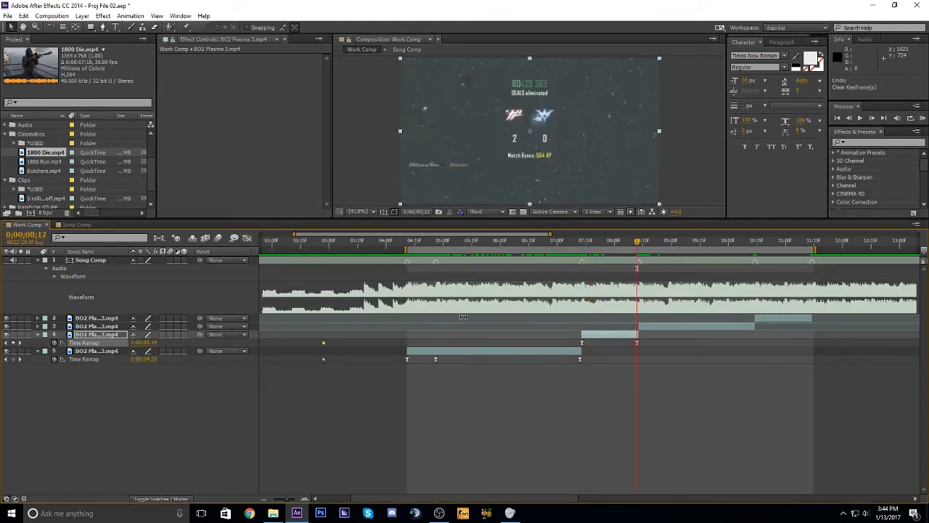
left_click(585, 250)
left_click(583, 343)
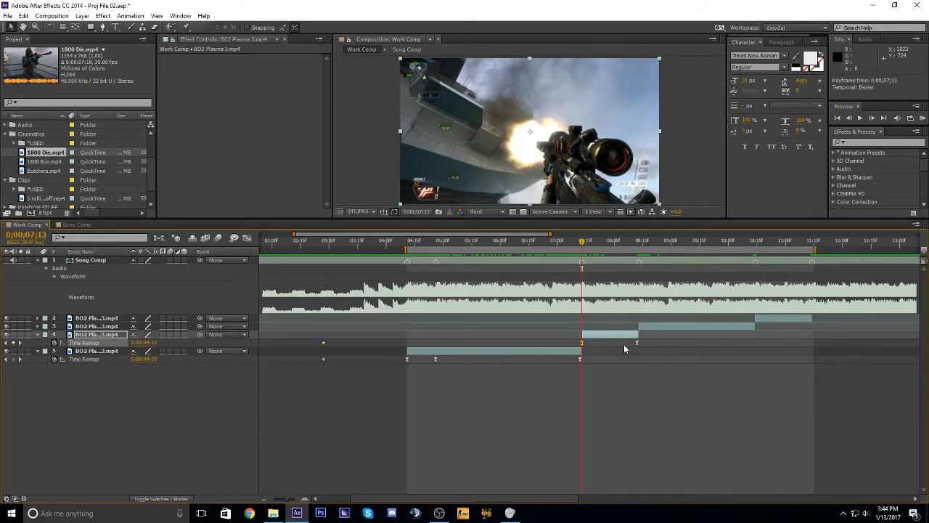
left_click(324, 342)
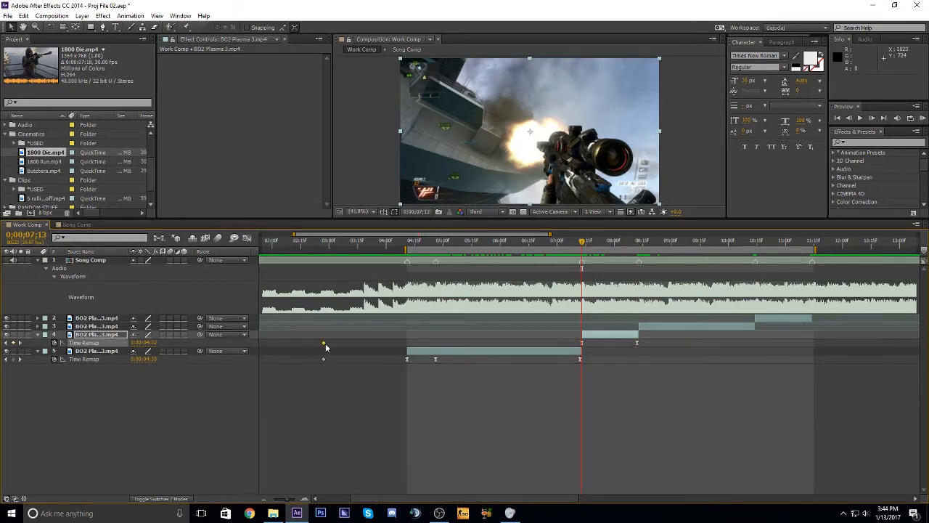
mouse_move(324, 342)
left_mouse_down()
mouse_move(400, 346)
mouse_move(334, 343)
left_mouse_up()
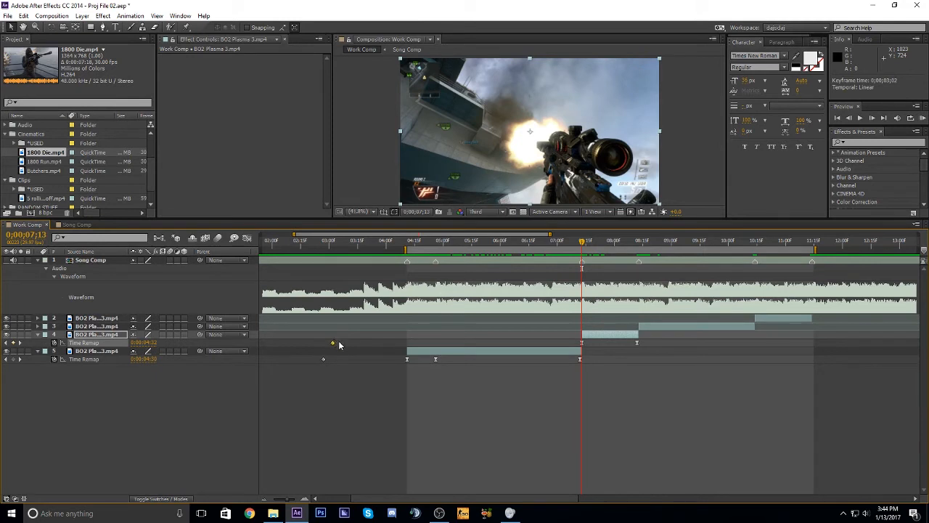
key("Delete")
In the Graph Editor, pull layer 4's outgoing handle at 0;00;07;13 steeply up and its incoming handle at 0;00;08;12 steeply down for a fast-slow-fast curve.
left_click(580, 344)
left_click(247, 238)
key("equal")
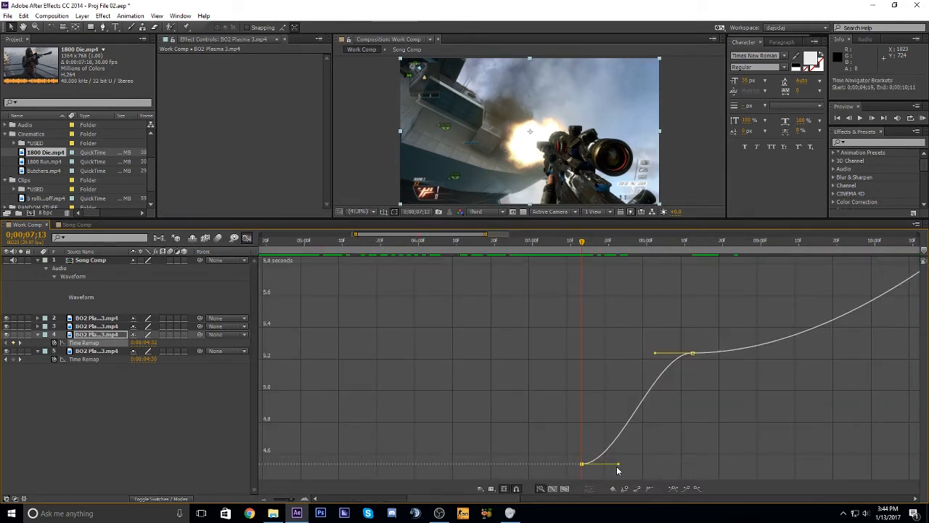
left_click_drag(619, 462, 507, 396)
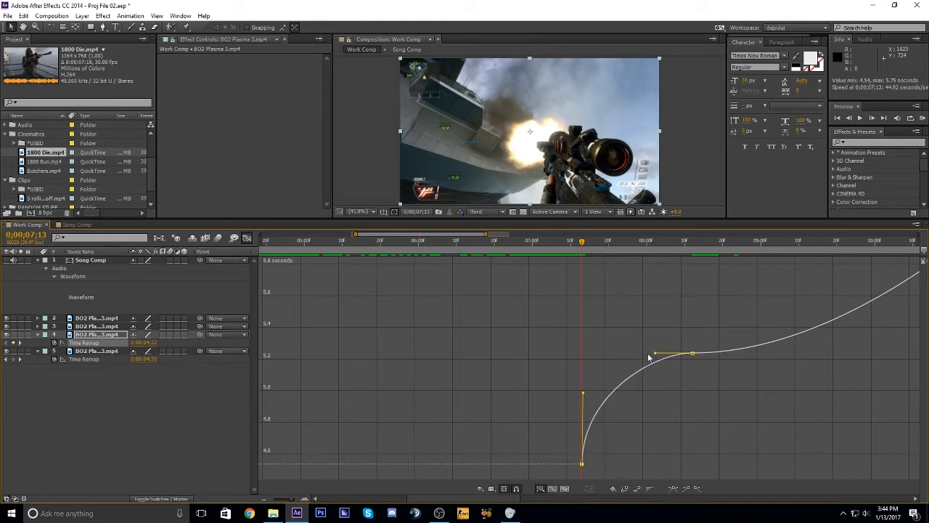
left_click_drag(655, 356, 695, 457)
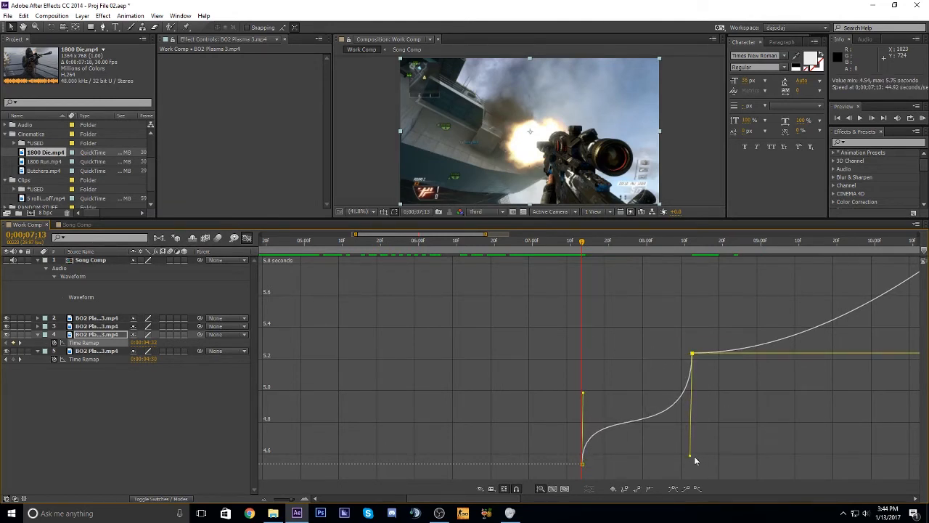
Slightly shorten the 0;00;07;13 handle, lengthen the 0;00;08;12 handle downward, and scrub through layer 4 to check the velocity.
left_click_drag(580, 244, 644, 335)
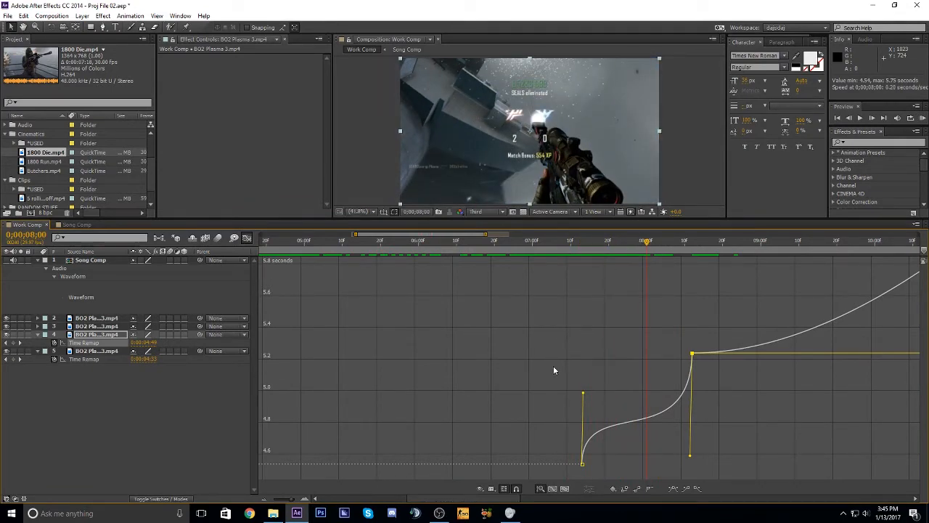
left_click_drag(584, 394, 585, 406)
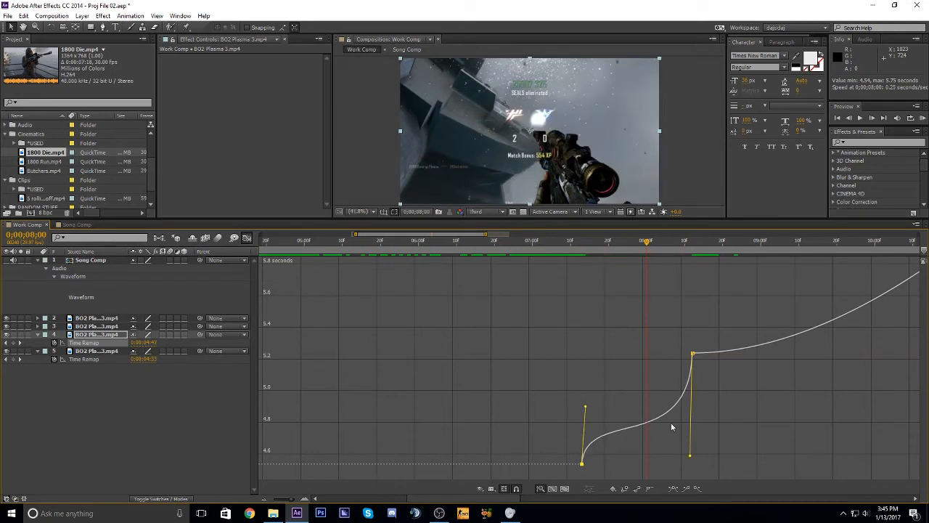
left_click_drag(695, 456, 714, 464)
left_click_drag(675, 300, 731, 397)
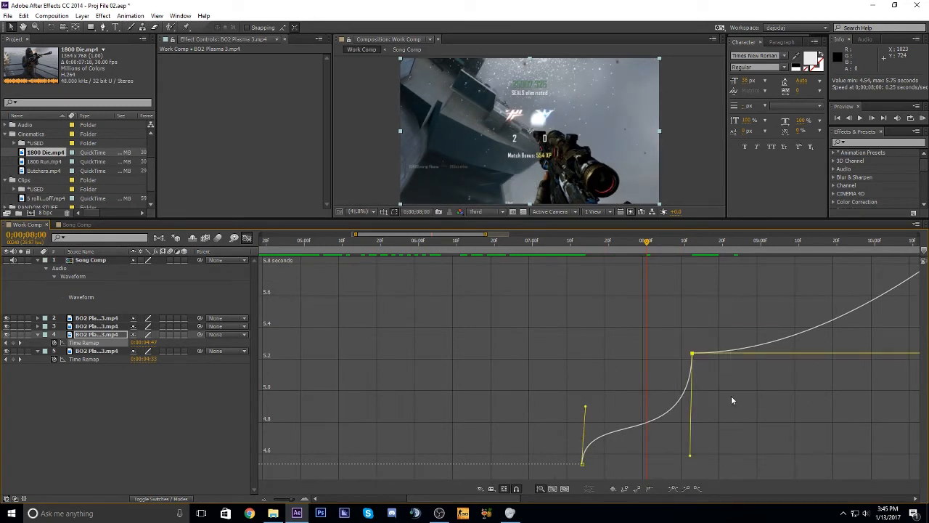
left_click_drag(690, 455, 705, 462)
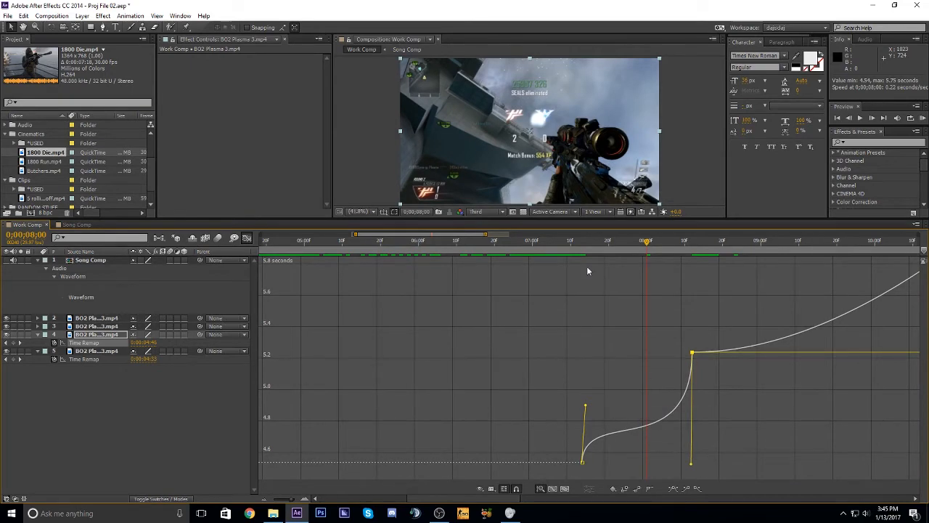
left_click_drag(587, 247, 698, 335)
left_click_drag(692, 464, 701, 468)
left_click_drag(564, 242, 694, 328)
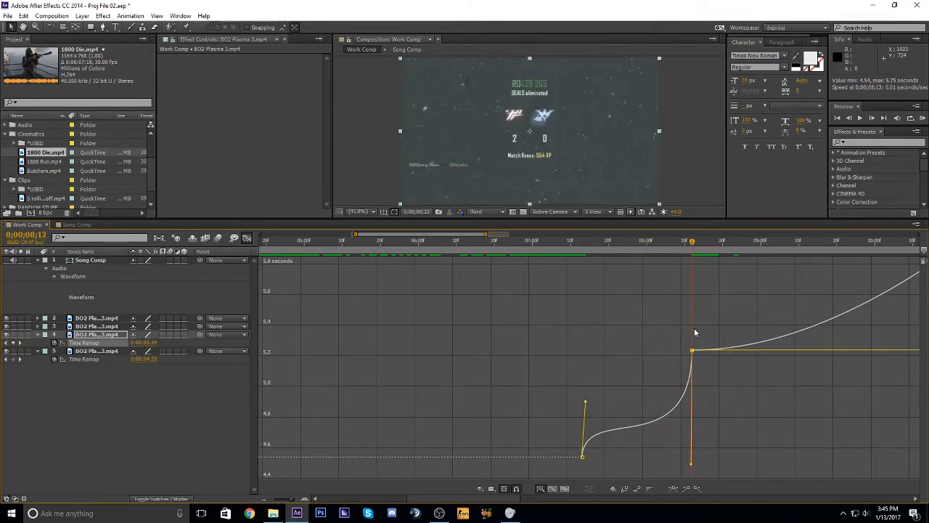
Leave the Graph Editor, select layer 3 at its first frame, 0;00;08;13, and save the project.
left_click(247, 238)
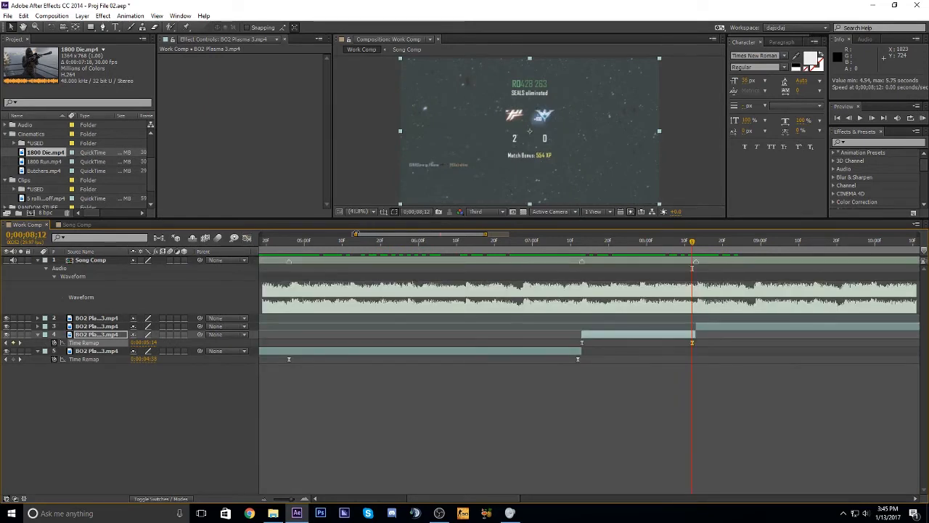
key("minus")
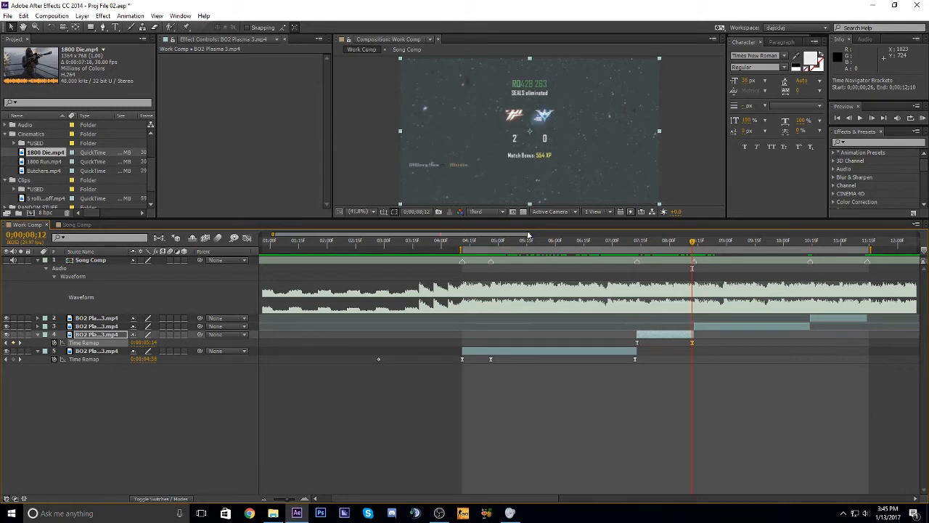
left_click_drag(524, 237, 559, 248)
left_click(581, 324)
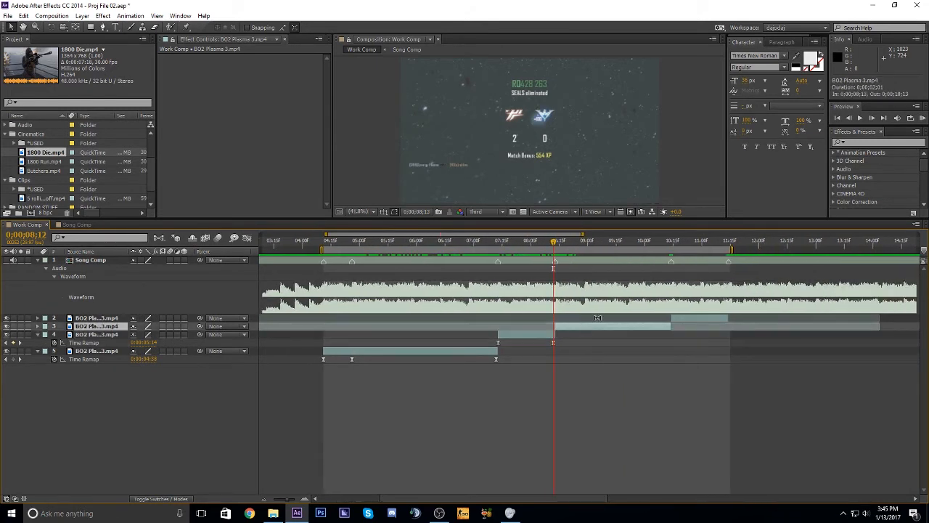
left_click_drag(470, 237, 519, 245)
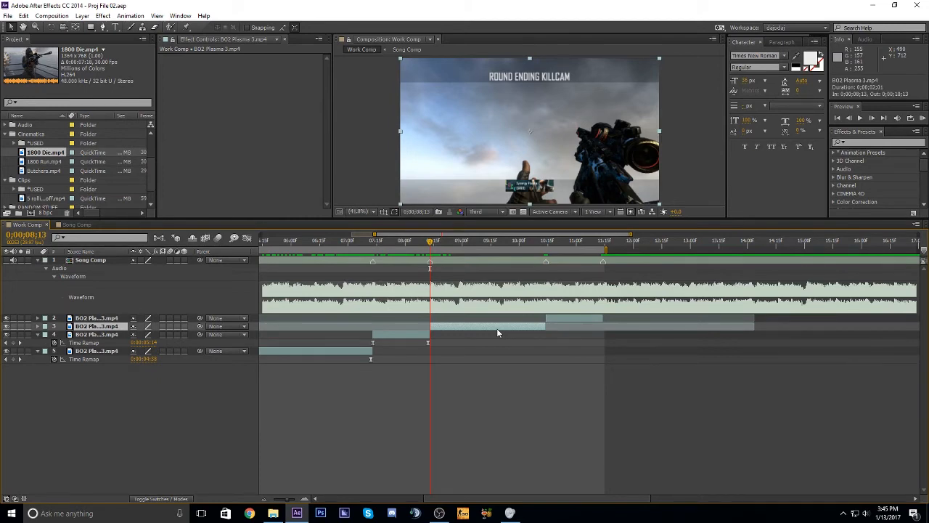
left_click(7, 15)
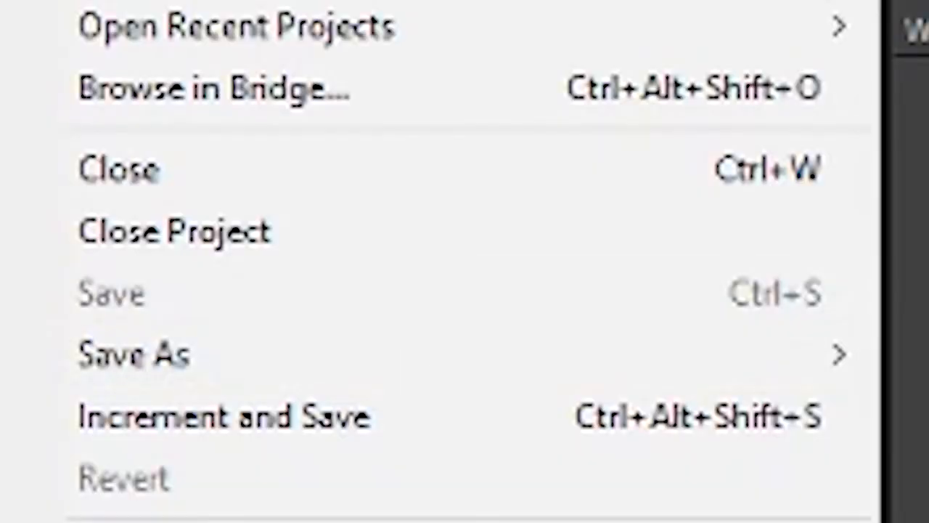
Enable time remapping on layer 3 and add a Time Remap keyframe at 0;00;08;13.
left_click(515, 324)
left_click(511, 326)
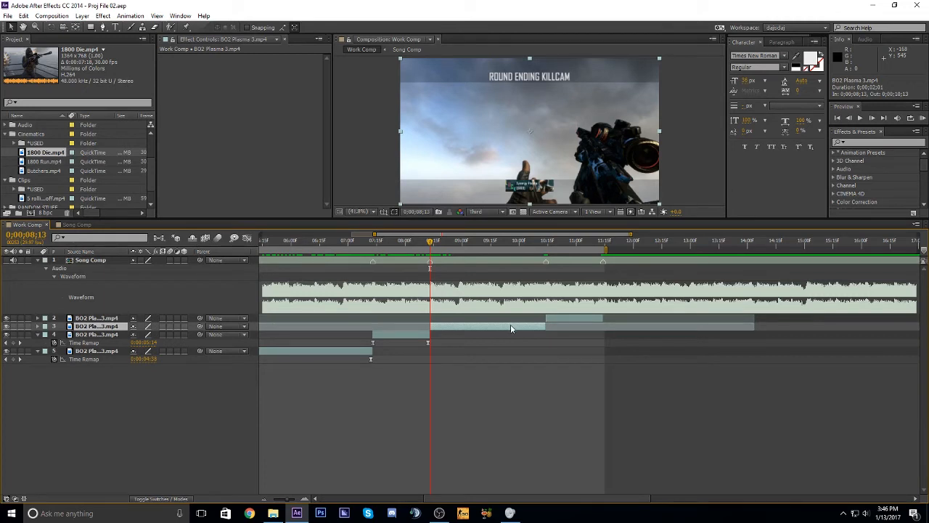
key("ctrl+alt+t")
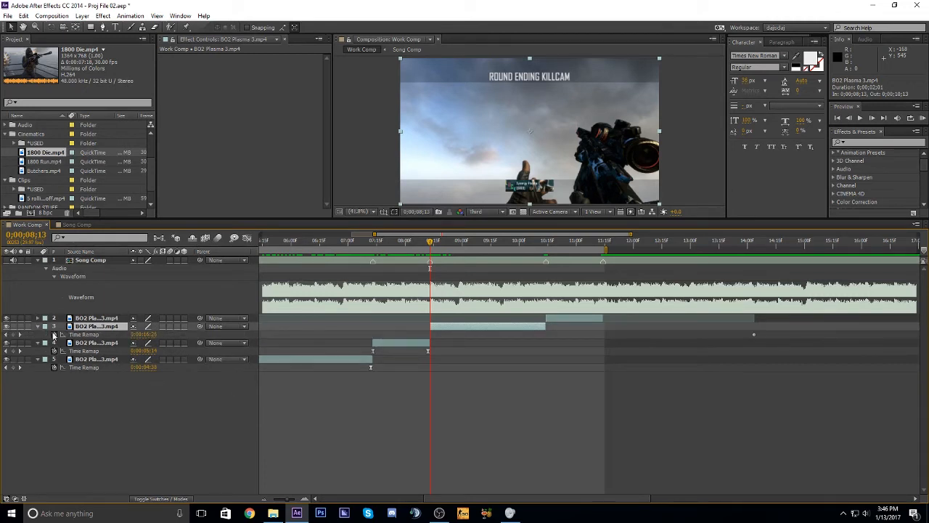
left_click(14, 335)
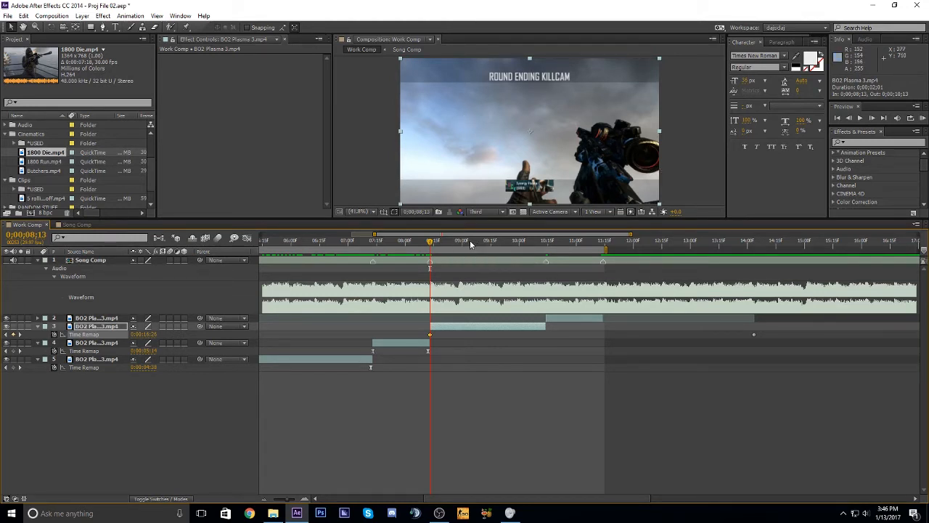
Preview the Song Comp audio and add beat markers at 0;00;08;28, 0;00;09;14 and 0;00;09;29.
left_click(472, 259)
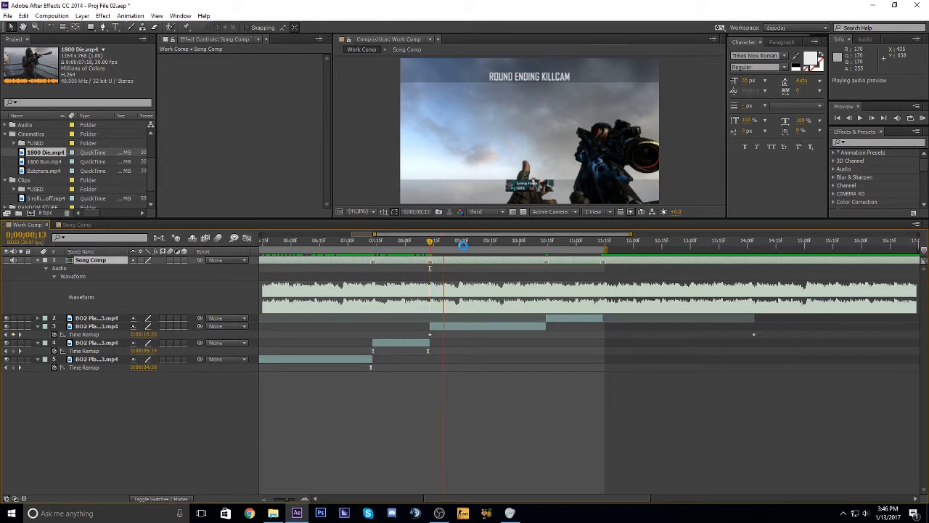
left_click(457, 246)
left_click_drag(458, 248, 459, 248)
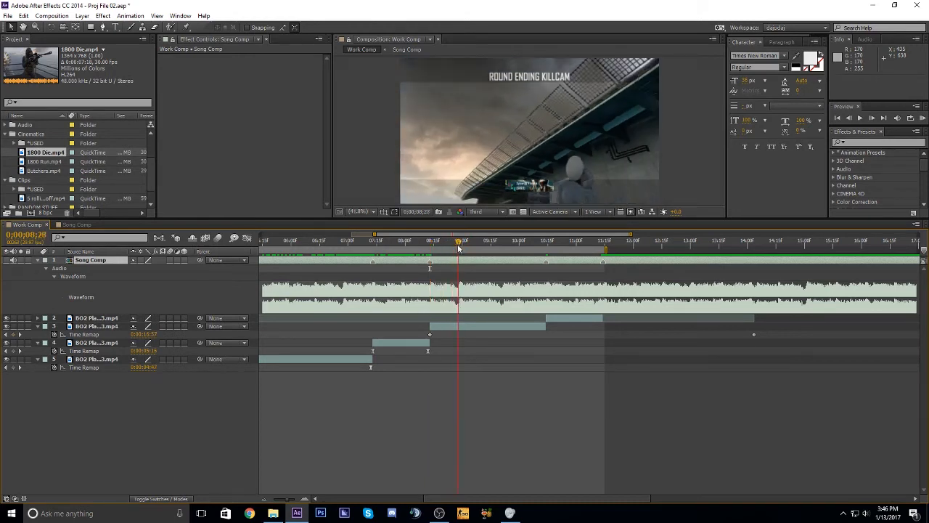
key("KP_Decimal")
left_click_drag(458, 242, 494, 256)
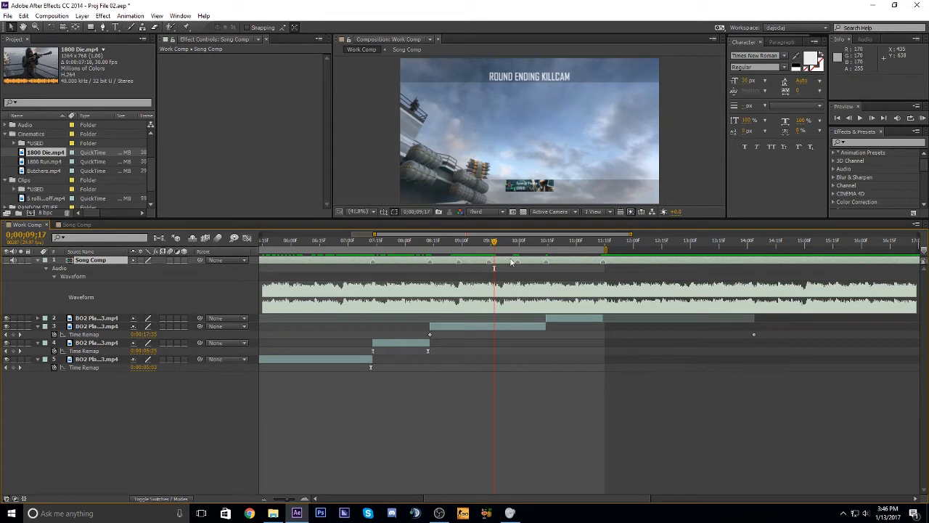
left_click_drag(510, 246, 521, 247)
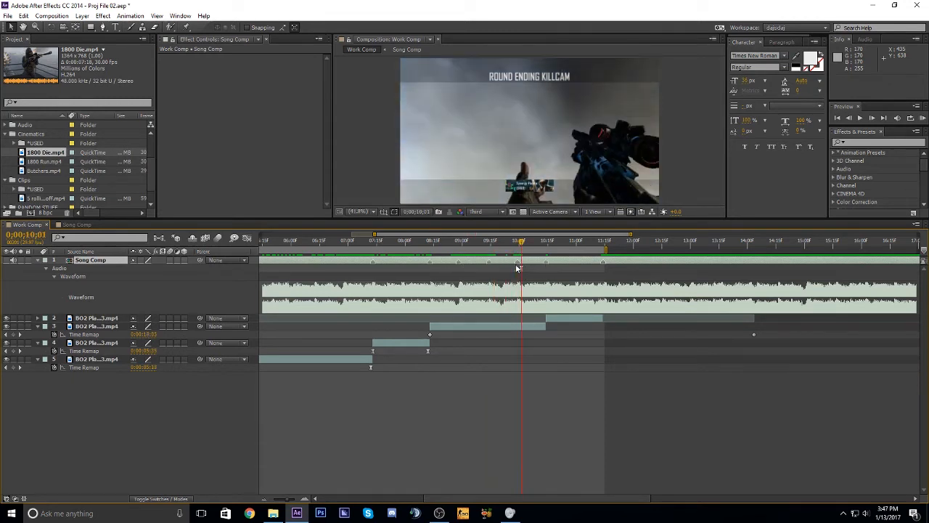
Add layer 3 Time Remap keyframes at the 0;00;08;28, 0;00;09;14 and 0;00;09;29 beat markers and at its last frame, 0;00;10;13.
left_click(435, 245)
left_click(457, 245)
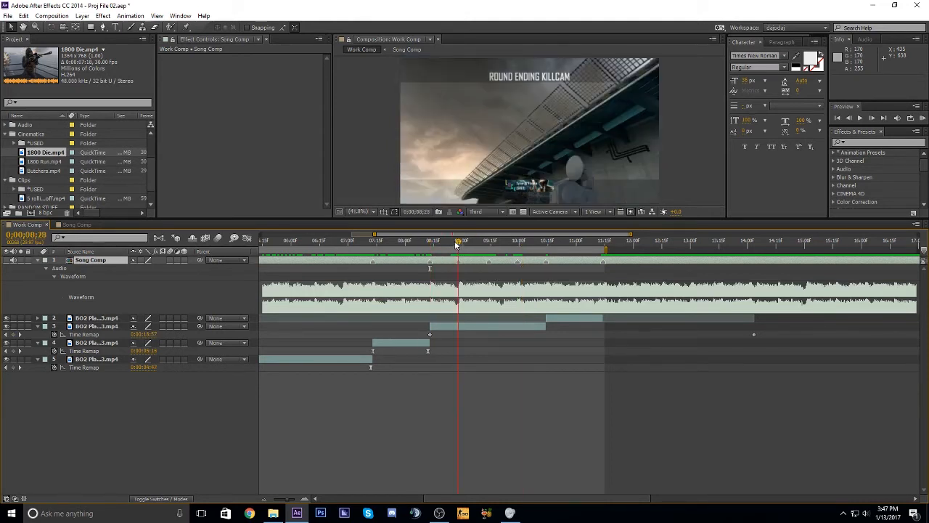
left_click(12, 334)
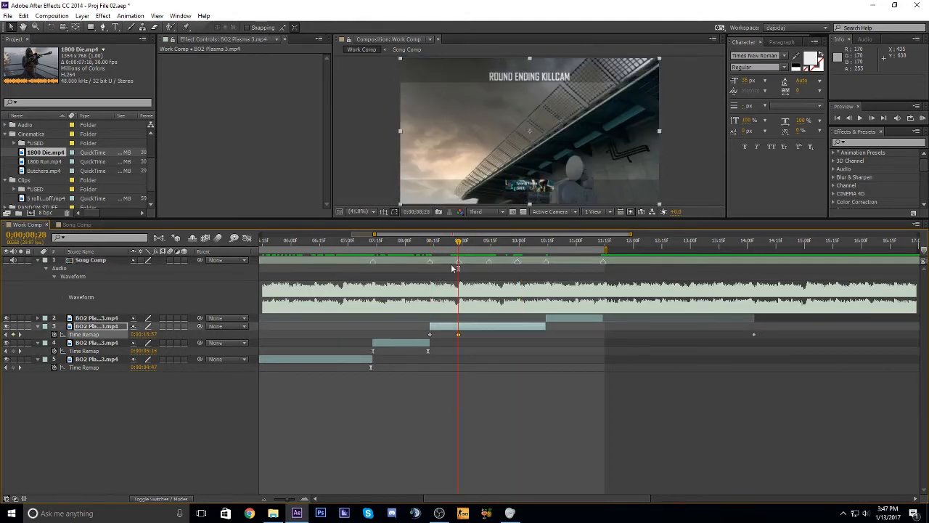
left_click(489, 242)
left_click(13, 334)
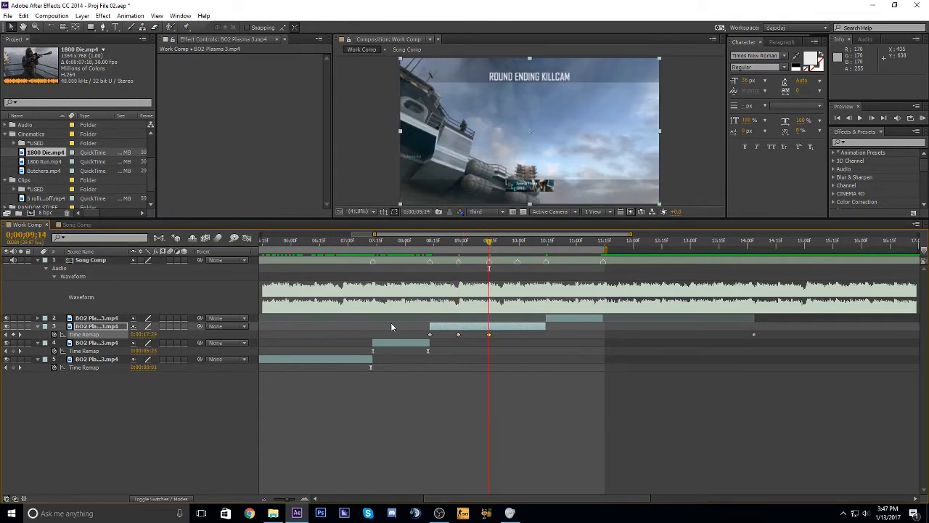
key("k")
left_click(13, 334)
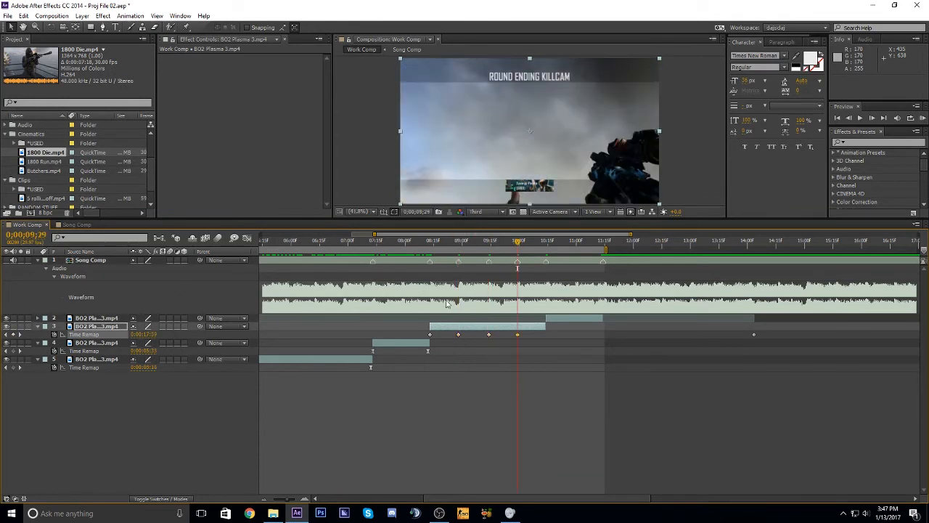
left_click(543, 247)
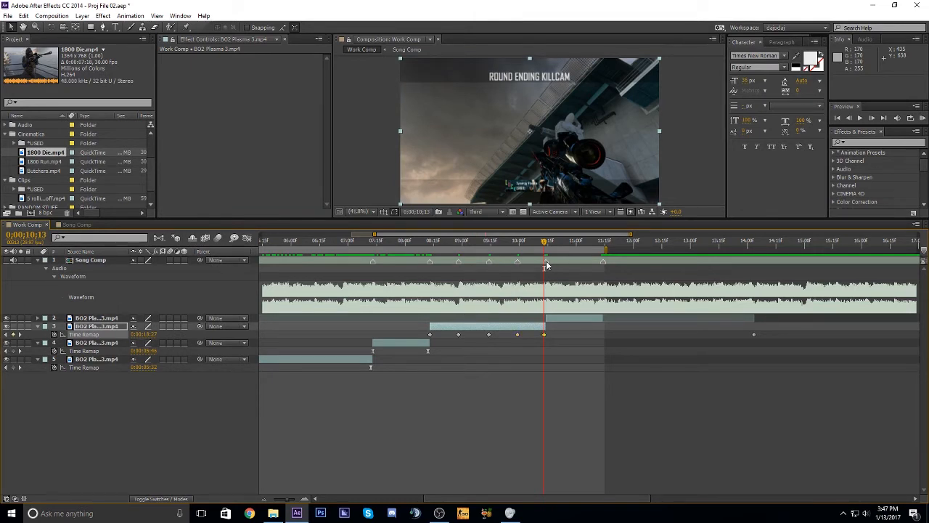
Try layer 3's last-frame Time Remap keyframe one frame on, at 0;00;10;14, and return it to 0;00;10;13.
key("Page_Down")
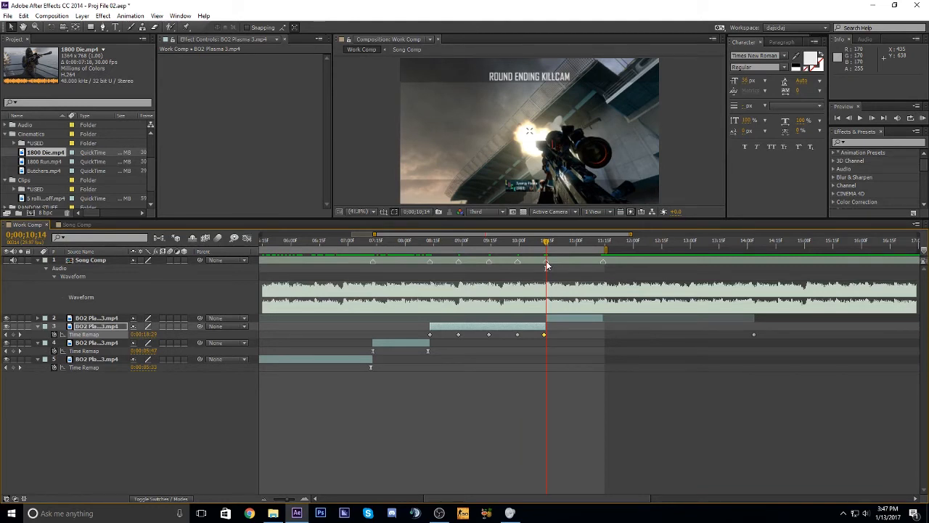
key("Page_Up")
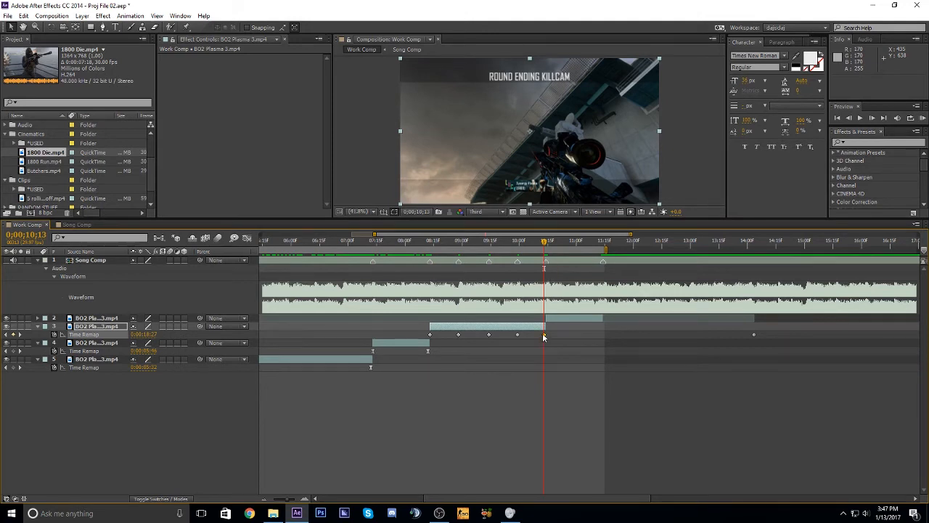
left_click_drag(544, 335, 546, 336)
key("Page_Down")
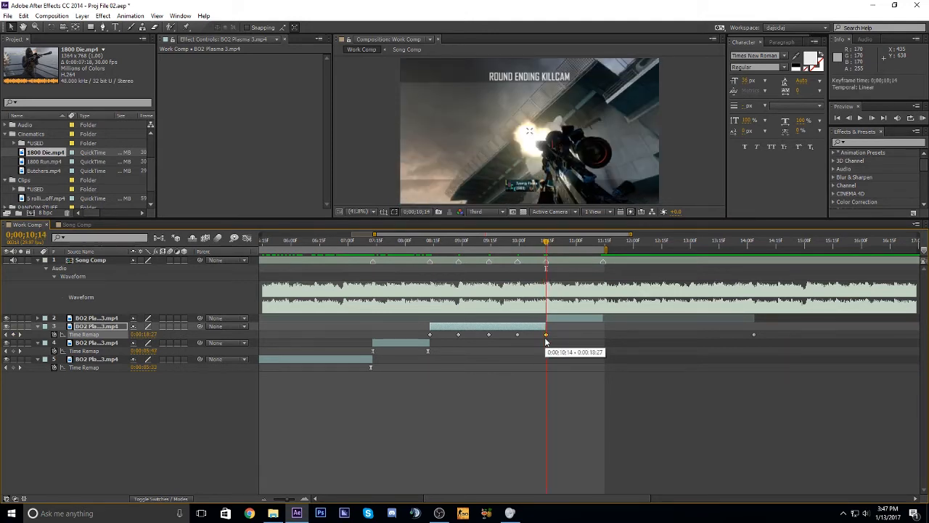
key("Page_Up")
left_click_drag(546, 334, 545, 335)
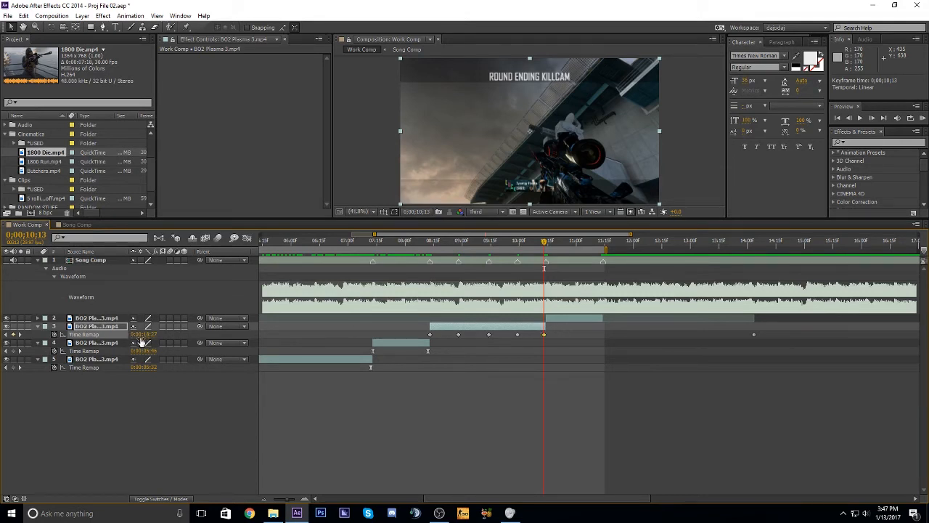
Scrub layer 3's Time Remap value at 0;00;10;13 back to 0:00:18:00 and forward again to 0:00:18:27.
left_click_drag(145, 335, 154, 349)
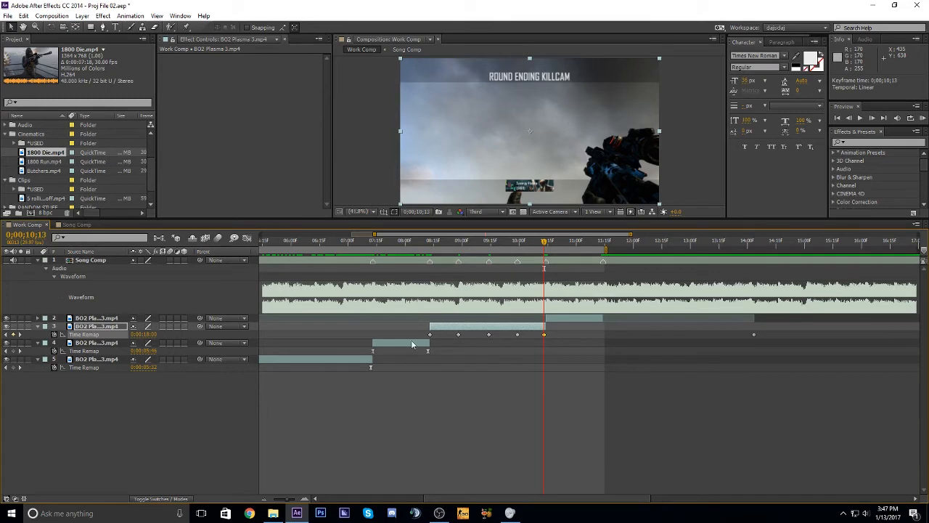
left_click_drag(146, 339, 206, 380)
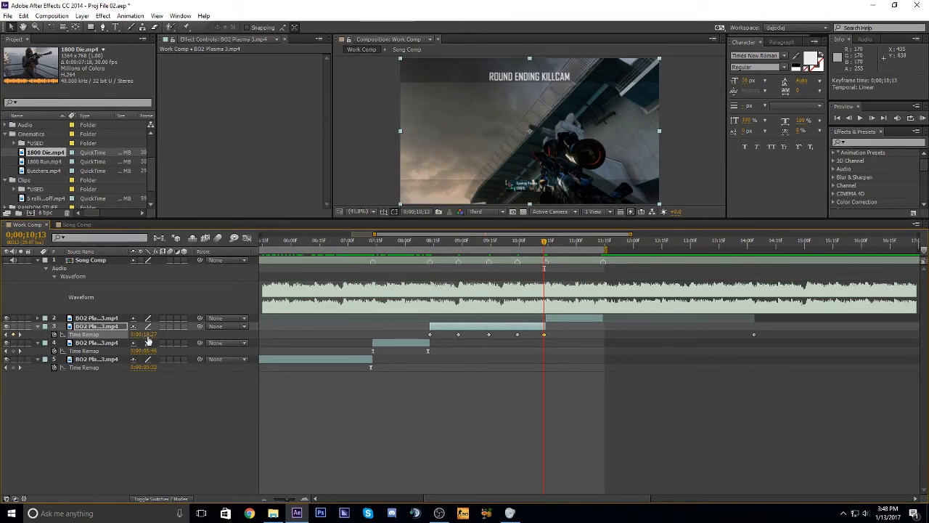
Set layer 3's Time Remap keyframes to 0:00:18:05 at 0;00;10;13 and to 0:00:17:51 at 0;00;09;29.
left_click_drag(150, 337, 162, 358)
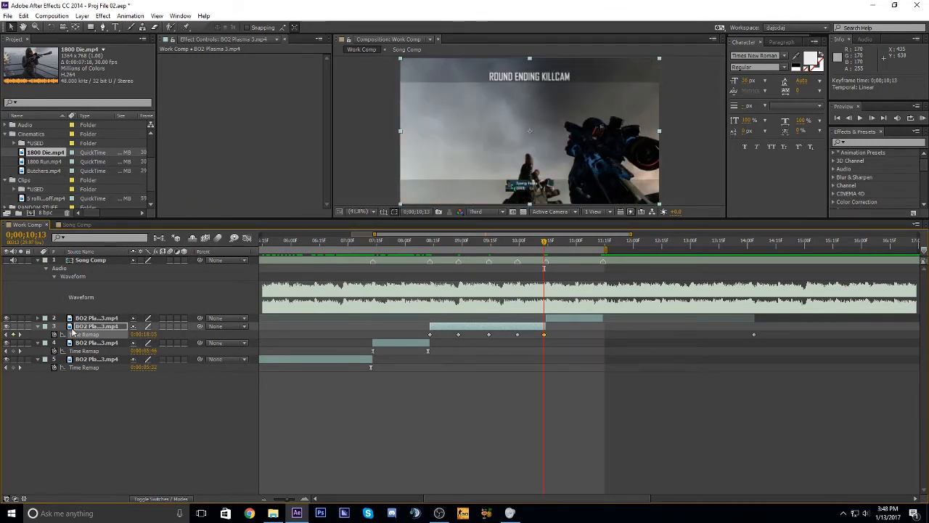
left_click(518, 242)
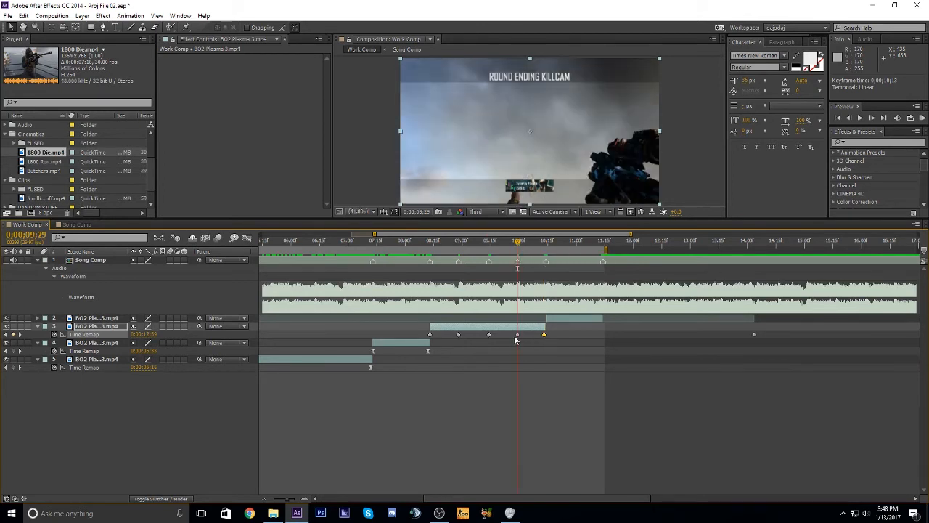
left_click_drag(489, 242, 439, 247)
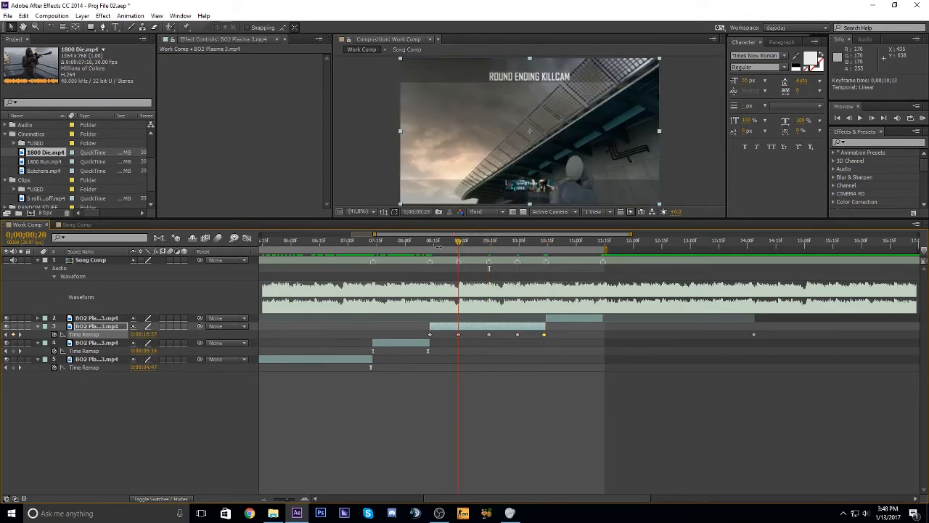
left_click(519, 242)
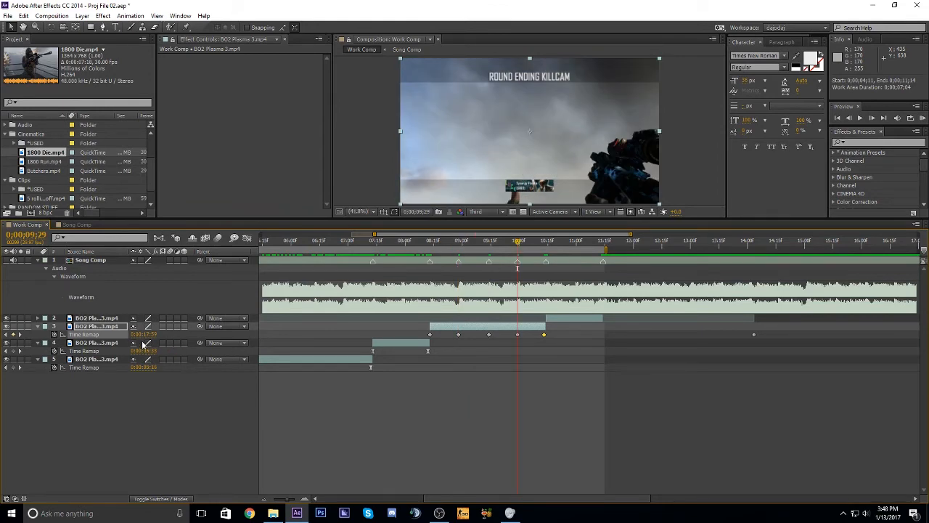
left_click_drag(143, 334, 157, 352)
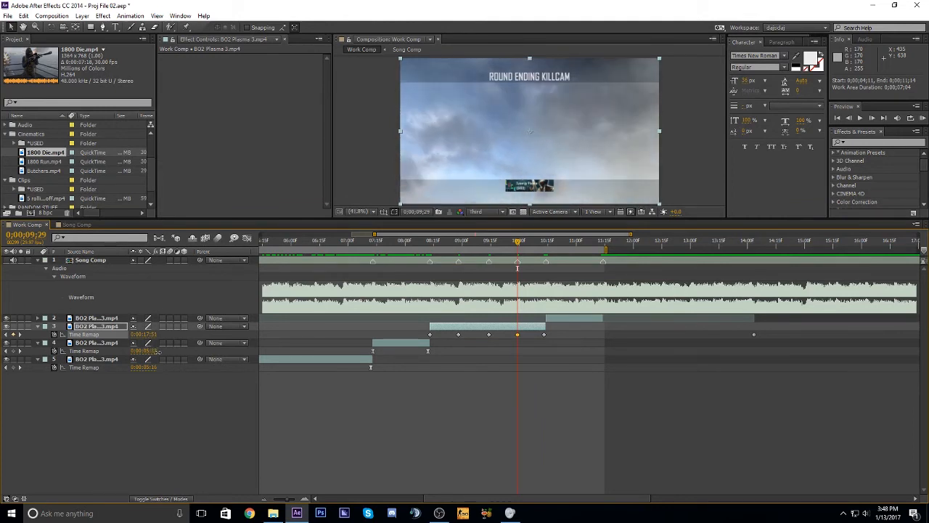
Set layer 3's Time Remap keyframe at 0;00;09;14 to 0:00:16:55, checking the value curve in the Graph Editor.
left_click_drag(520, 242, 539, 288)
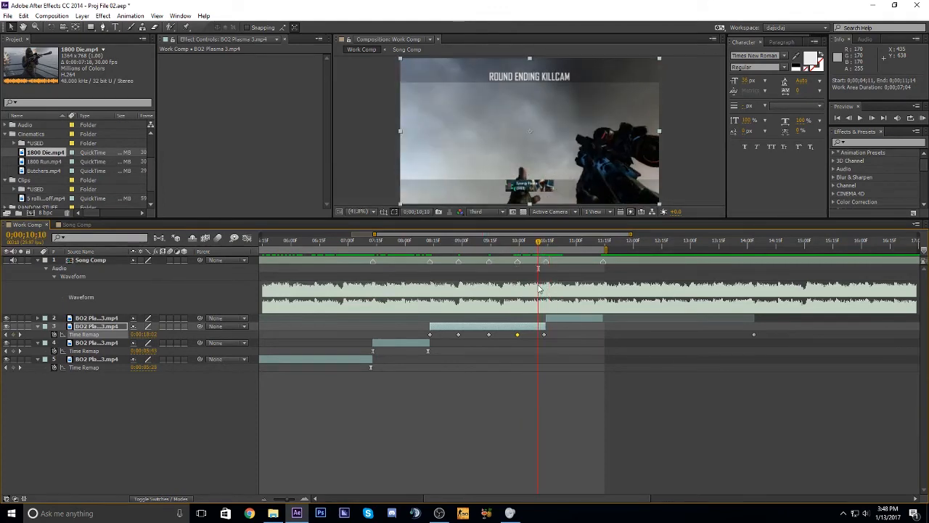
left_click_drag(516, 246, 491, 299)
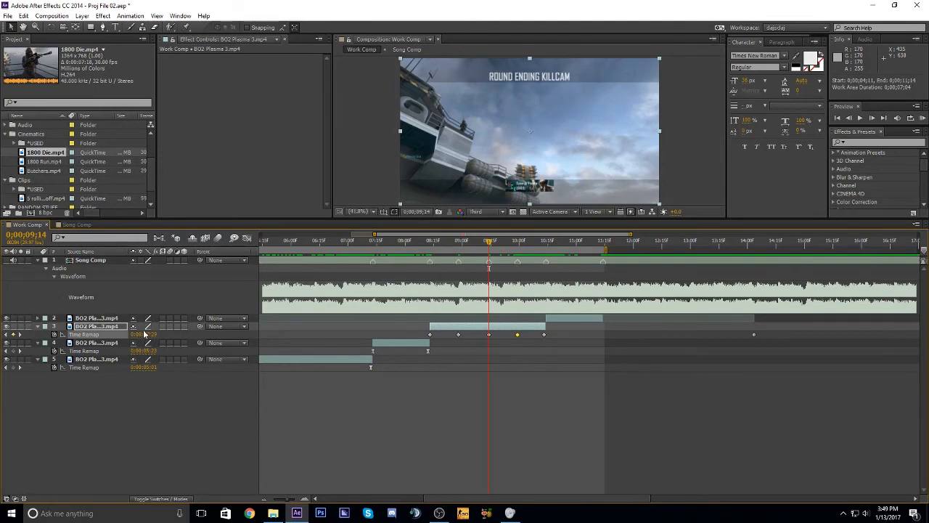
left_click_drag(148, 335, 155, 358)
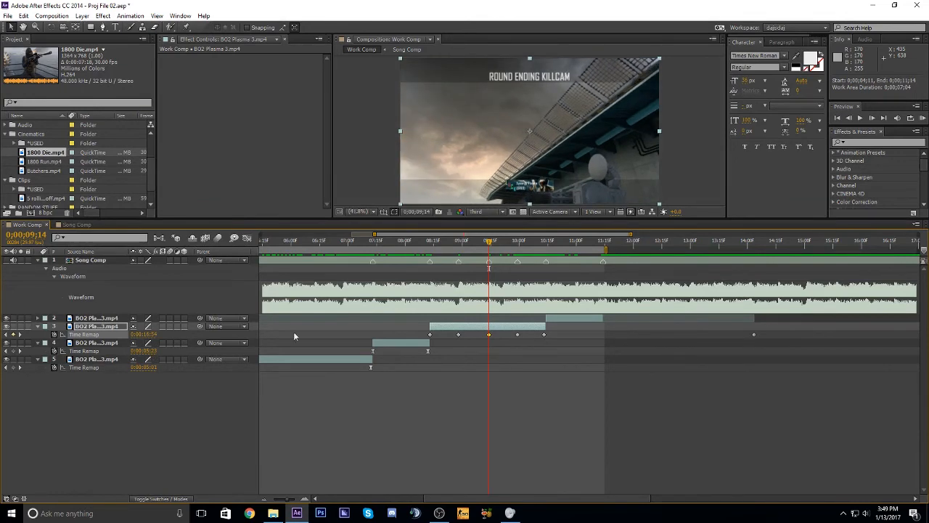
mouse_move(492, 244)
left_mouse_down()
mouse_move(515, 244)
mouse_move(494, 244)
mouse_move(506, 244)
left_mouse_up()
left_click(247, 237)
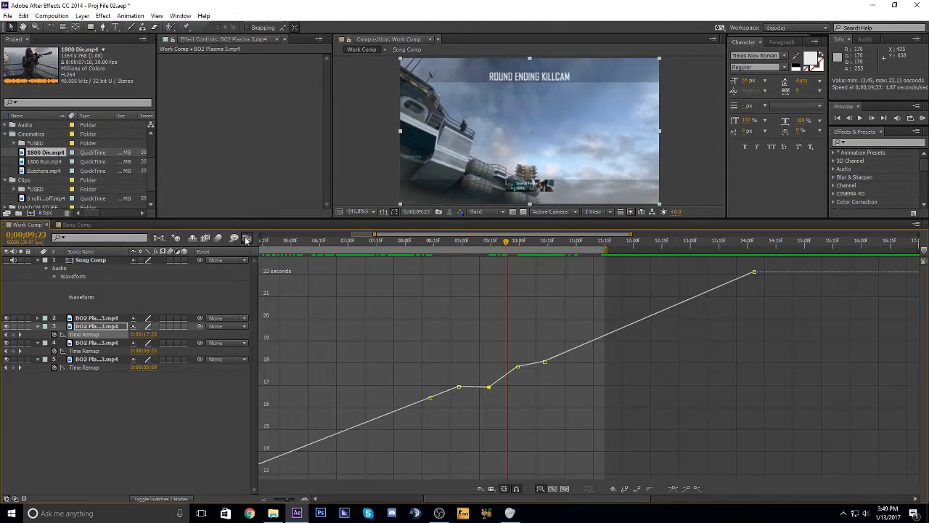
left_click(247, 238)
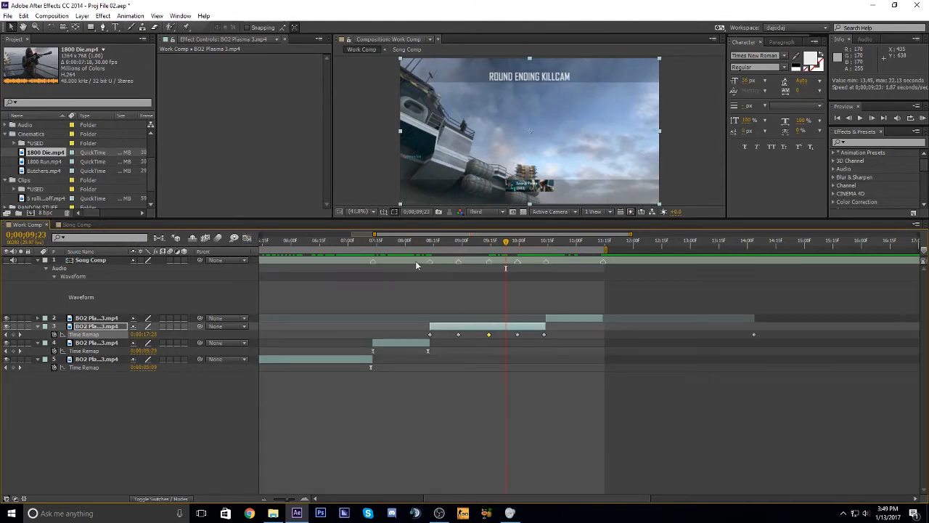
left_click(490, 244)
left_click_drag(148, 340, 157, 343)
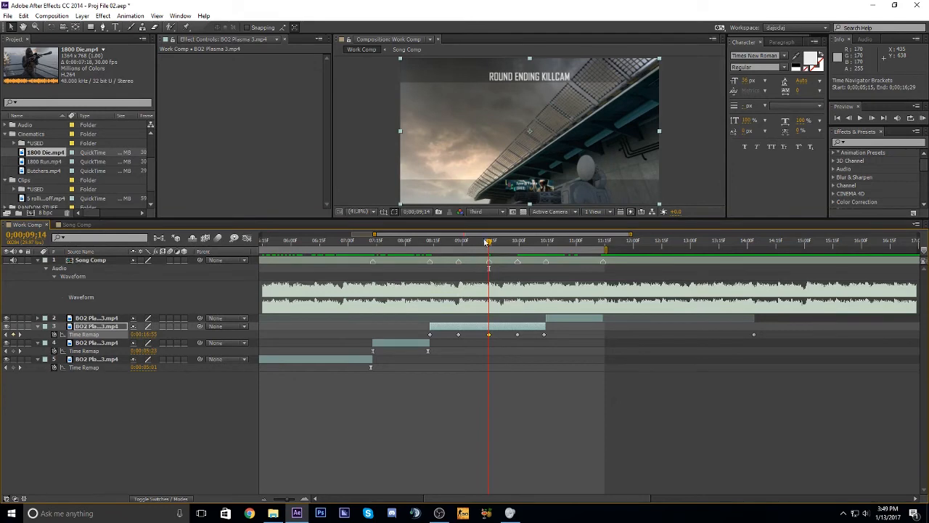
Try a Time Remap value of 0:00:17:19 on layer 3 at 0;00;08;28, undo it and clear the keyframe selection.
left_click_drag(492, 242, 463, 276)
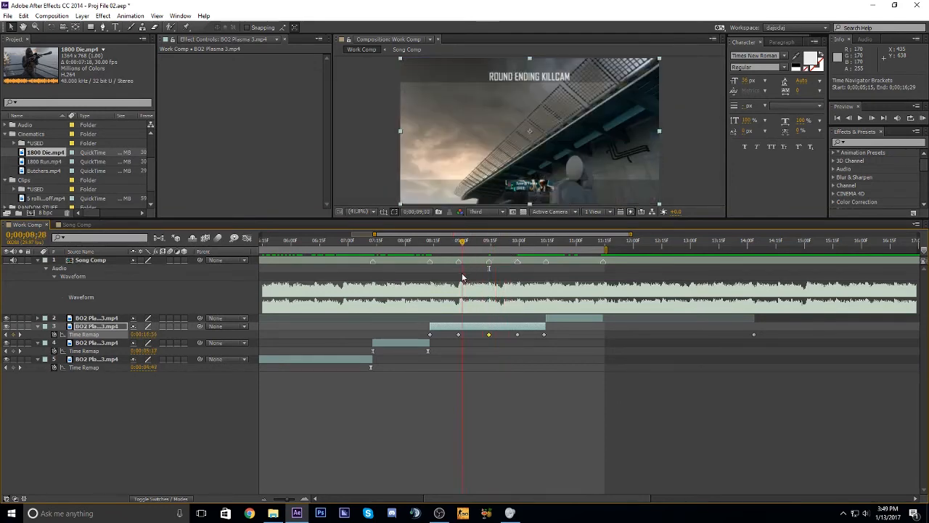
left_click_drag(152, 335, 189, 356)
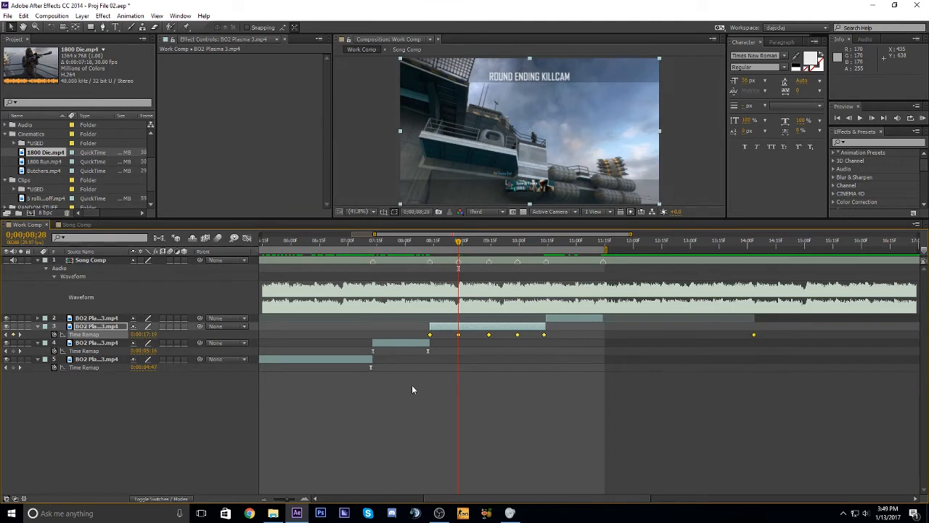
key("ctrl+z")
left_click(459, 334)
left_click_drag(585, 341, 425, 329)
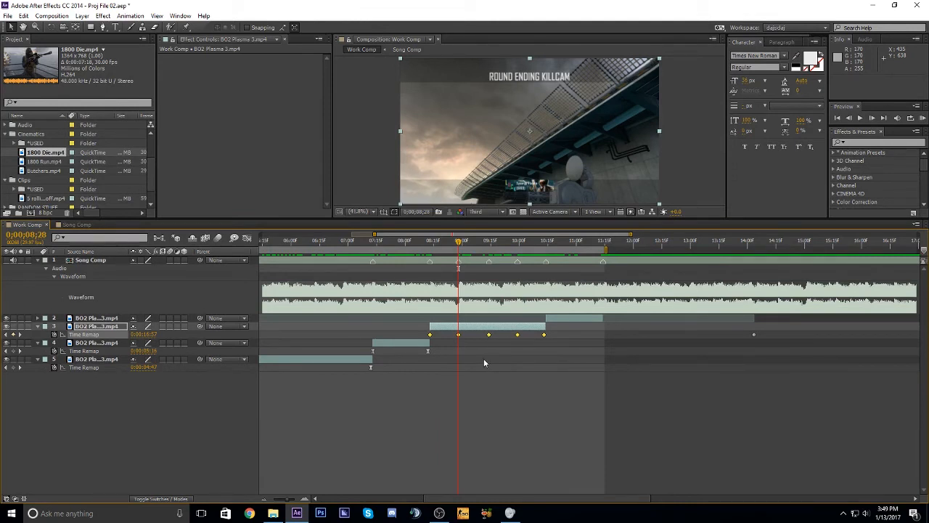
left_click(485, 362)
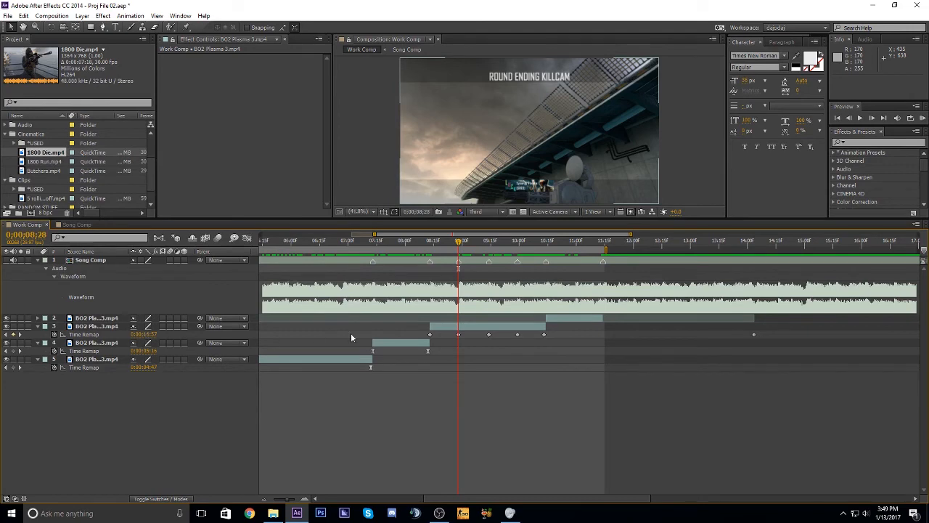
Scrub layer 3's Time Remap keyframe at 0;00;08;28 to an earlier source frame and set the one at 0;00;08;13 to 0:00:15:45.
left_click(458, 334)
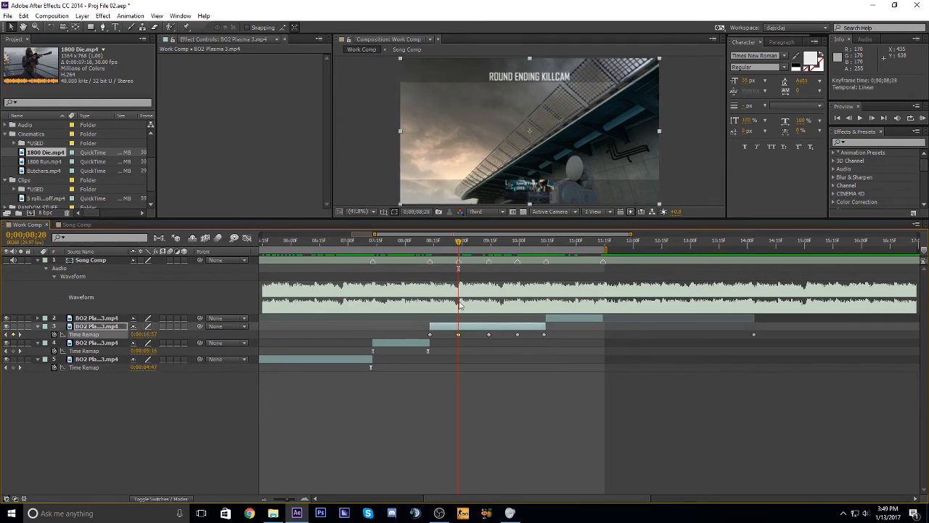
left_click_drag(150, 334, 150, 359)
left_click_drag(455, 242, 433, 294)
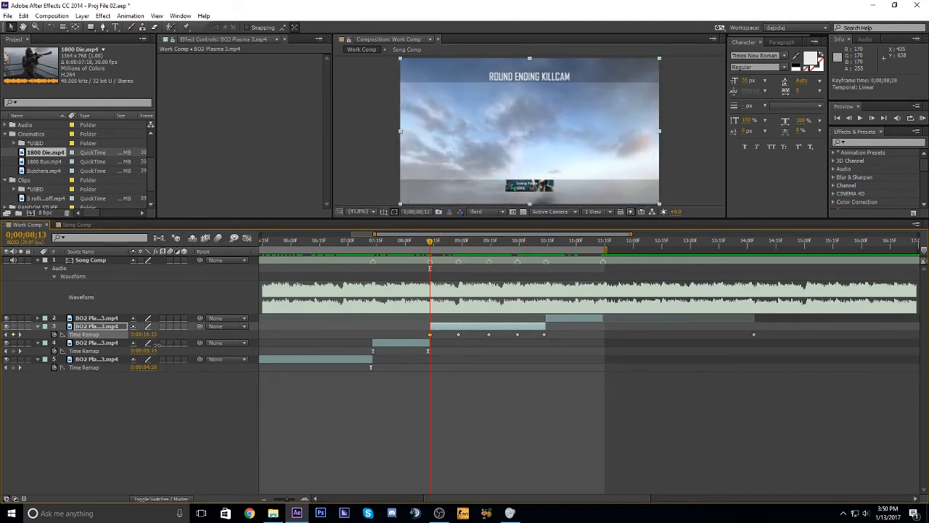
left_click(431, 243)
mouse_move(145, 334)
left_mouse_down()
mouse_move(132, 338)
mouse_move(139, 342)
left_mouse_up()
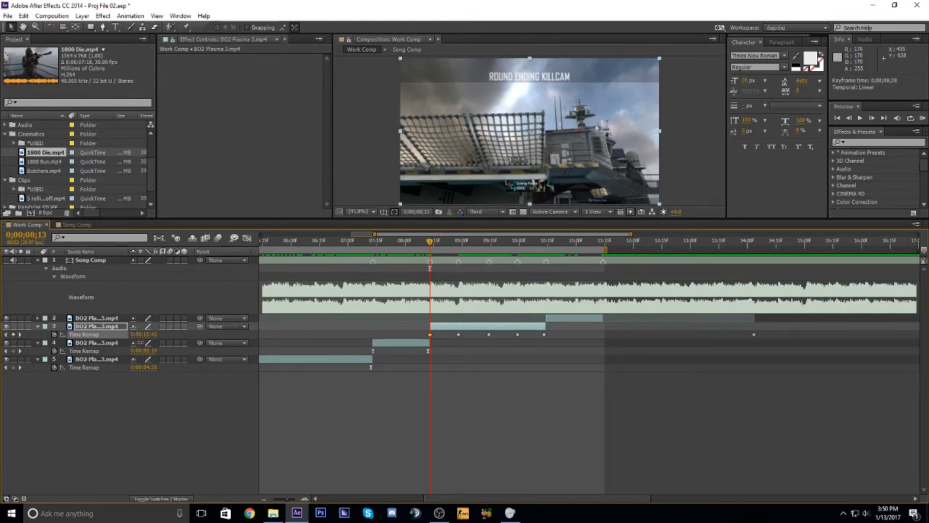
Apply Easy Ease to all of layer 3's Time Remap keyframes and show their curve in the Graph Editor.
left_click_drag(430, 246, 579, 312)
left_click(569, 317)
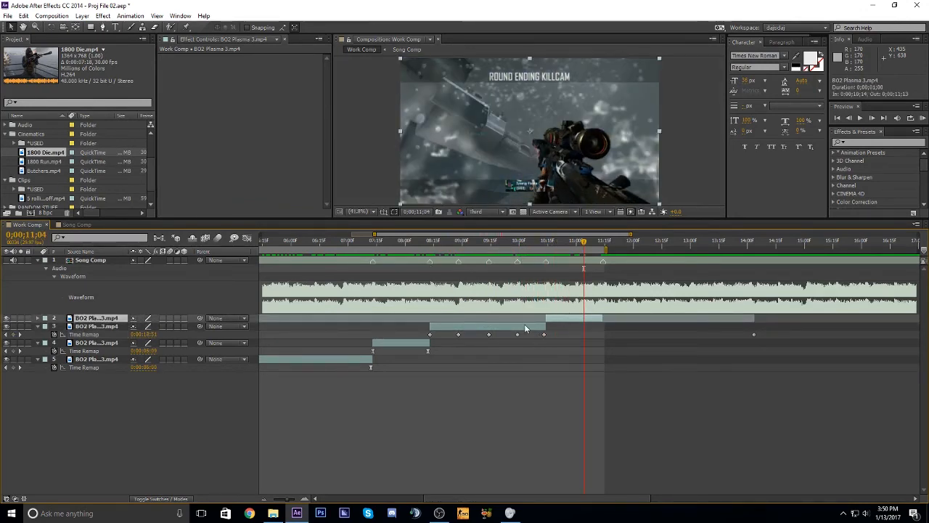
left_click(520, 328)
key("o")
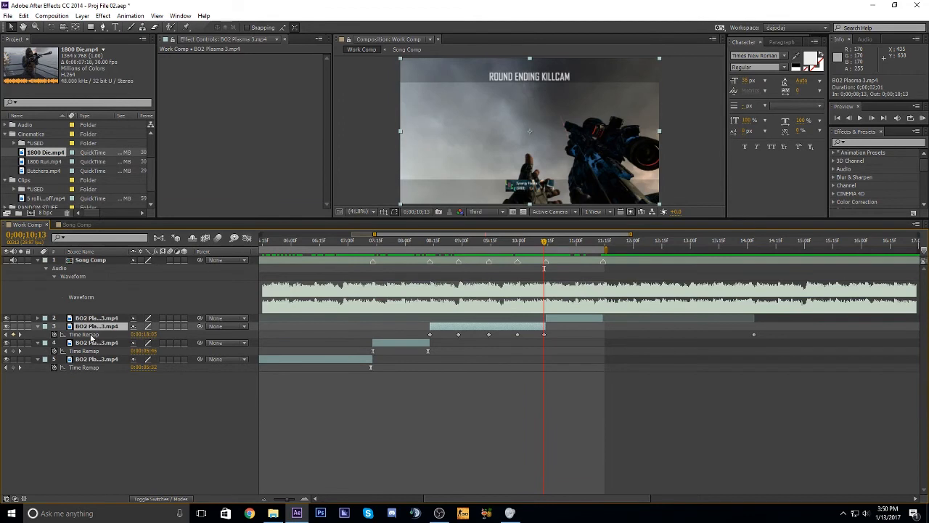
left_click(90, 336)
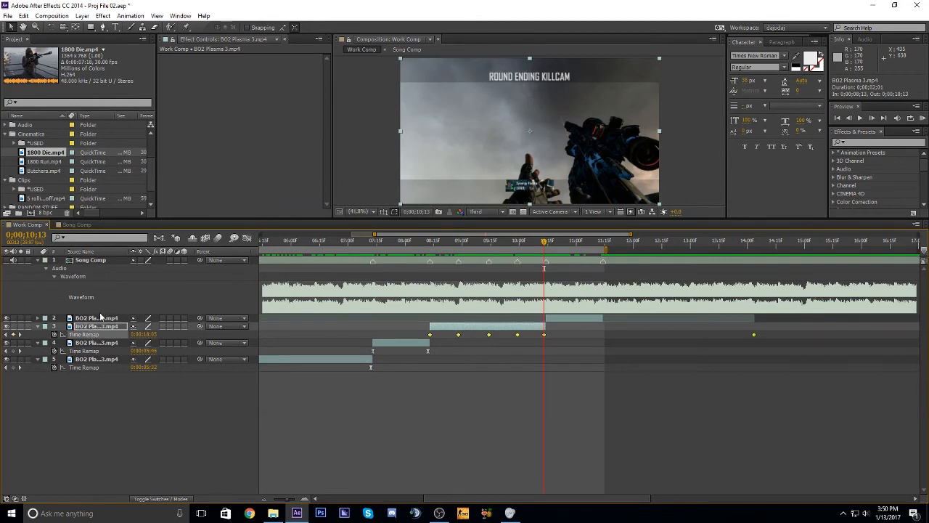
key("F9")
left_click(248, 239)
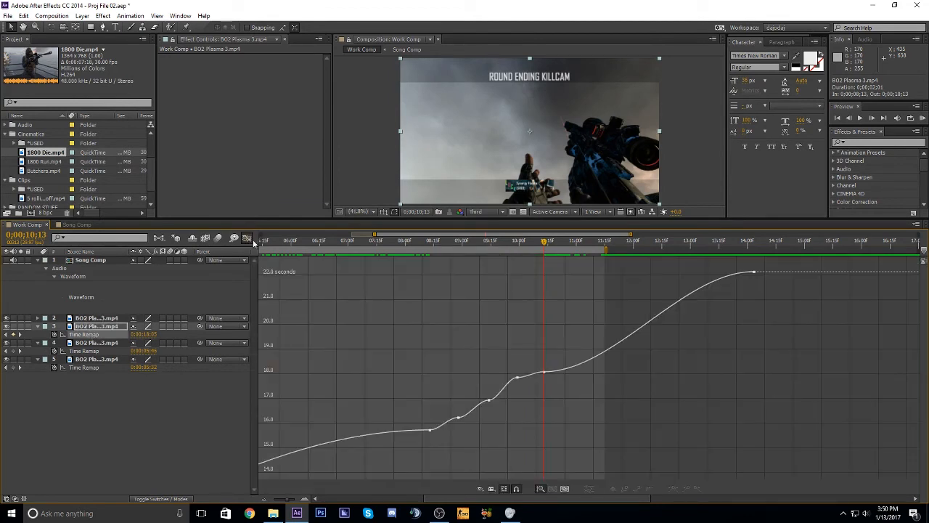
Pull the Time Remap curve's outgoing handle at 0;00;08;13 and incoming handle at 0;00;08;28 near vertical for fast speed at both beats.
key("equal")
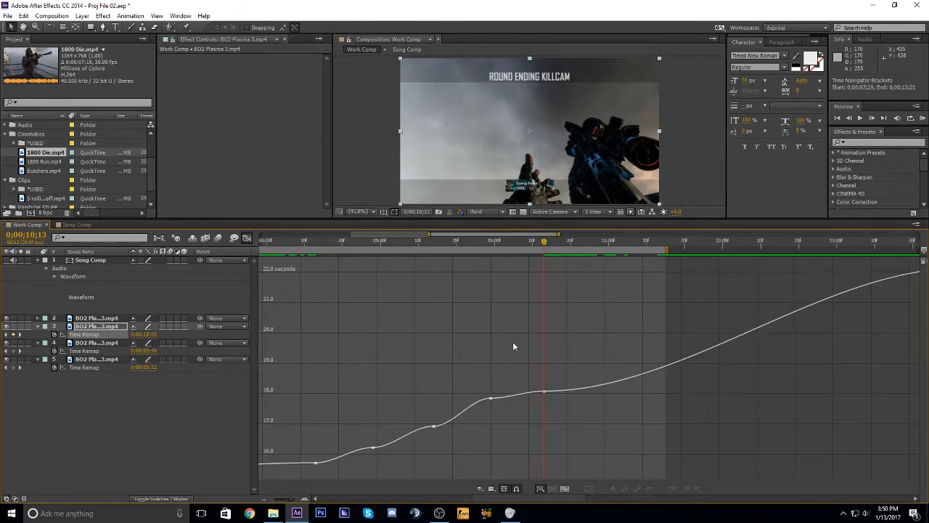
left_click_drag(505, 237, 483, 238)
left_click(426, 451)
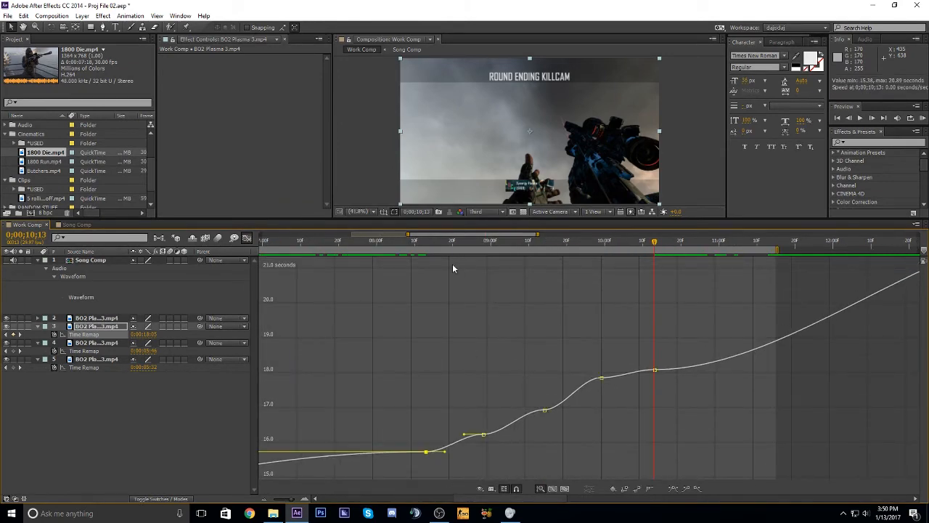
left_click(423, 245)
left_click_drag(446, 454, 397, 447)
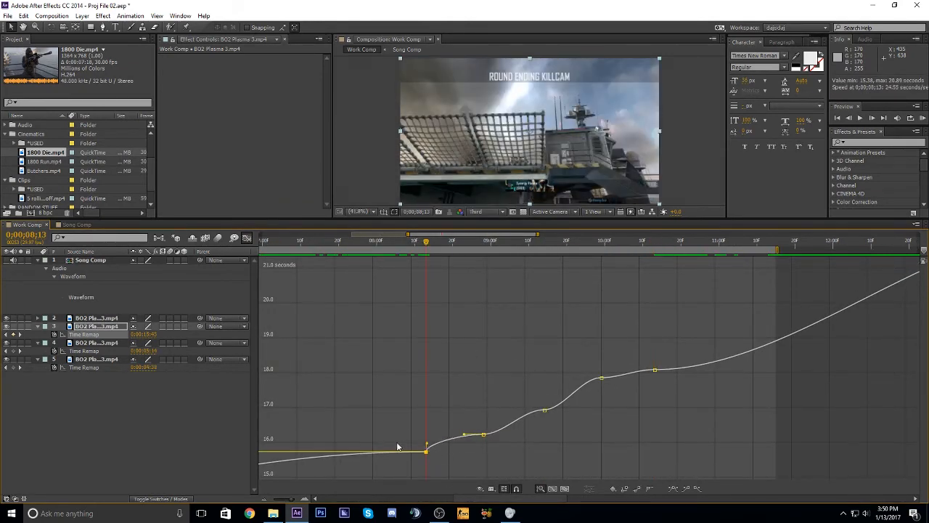
left_click_drag(465, 435, 502, 452)
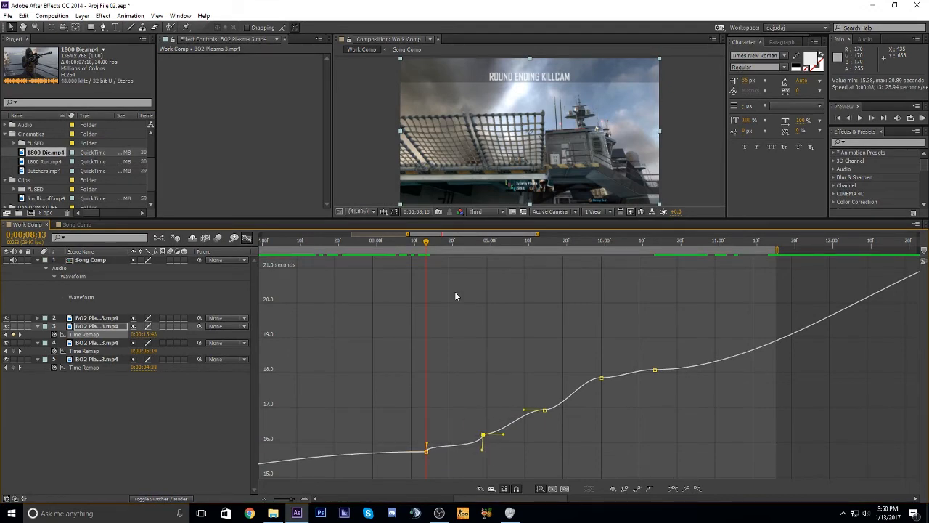
Steepen the remaining Time Remap handles from the outgoing side of 0;00;08;28, through 0;00;09;14 and 0;00;09;29, to the incoming side of 0;00;10;13.
left_click_drag(426, 244, 451, 308)
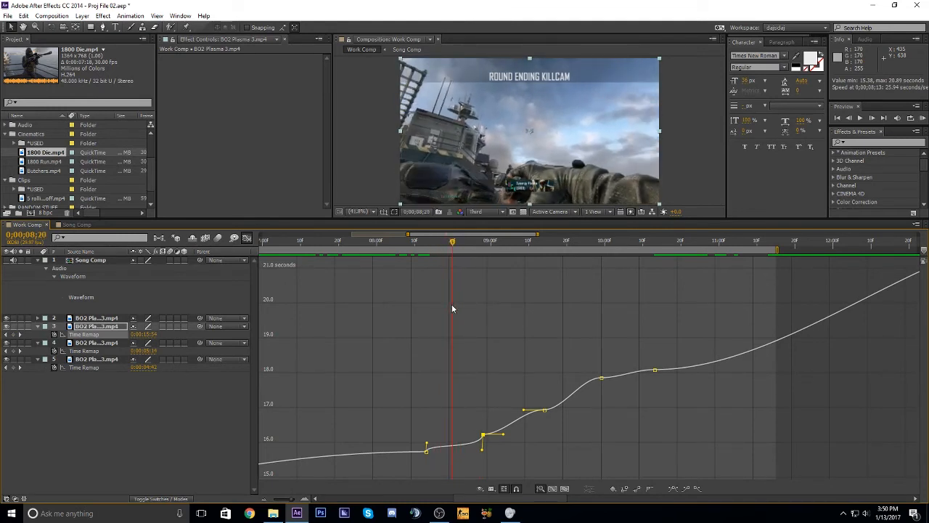
left_click_drag(452, 308, 487, 369)
left_click_drag(503, 434, 472, 429)
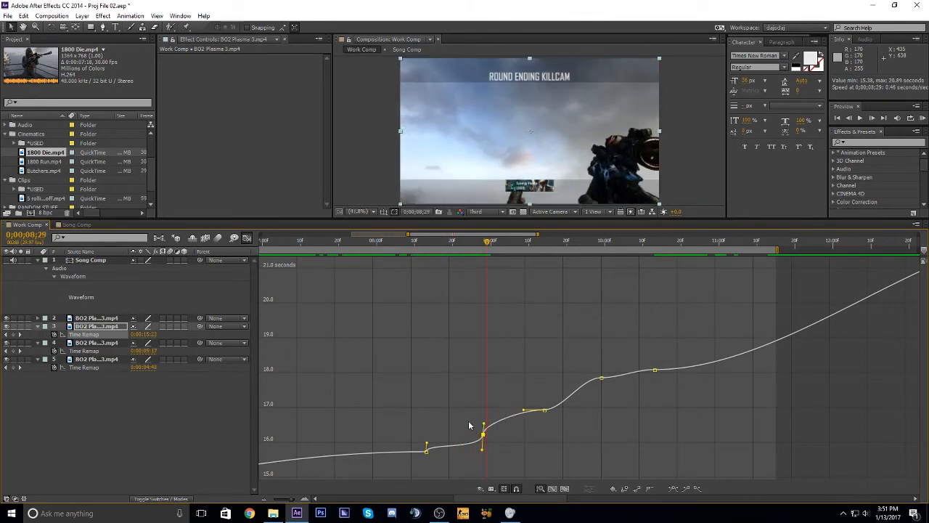
left_click_drag(532, 414, 520, 394)
mouse_move(582, 378)
left_mouse_down()
mouse_move(626, 399)
mouse_move(626, 410)
mouse_move(596, 376)
left_mouse_up()
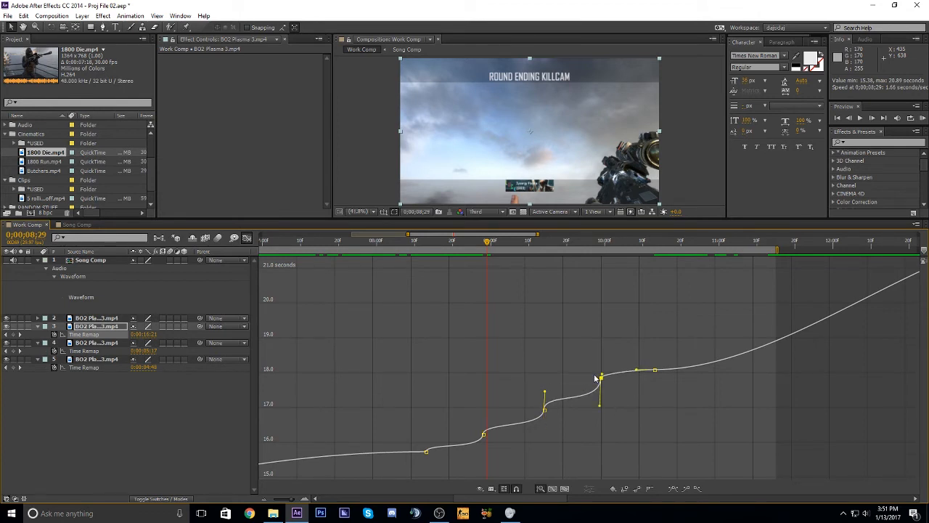
left_click(654, 370)
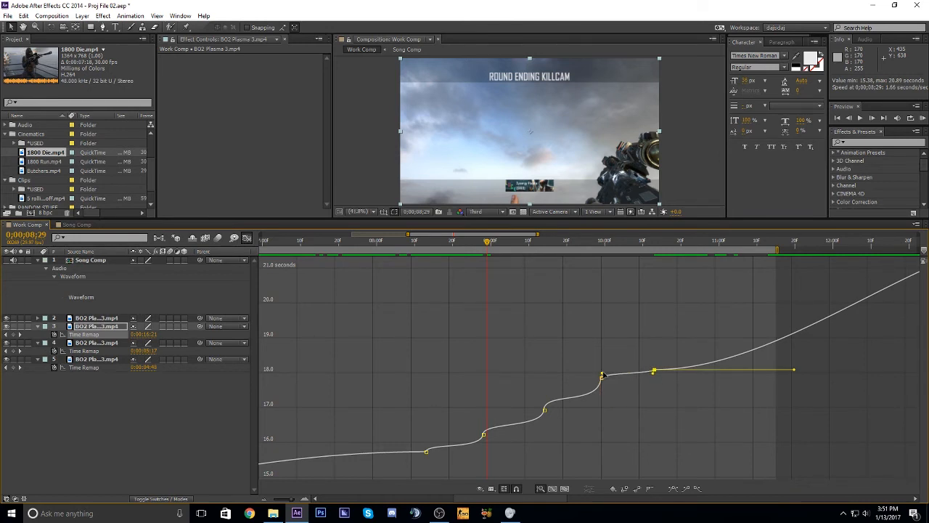
Fine-tune the outgoing handle at 0;00;09;14 and the incoming handle at 0;00;09;29 while checking the killcam frame at 0;00;09;21.
left_click(412, 247)
left_click_drag(413, 257, 571, 347)
left_click(544, 411)
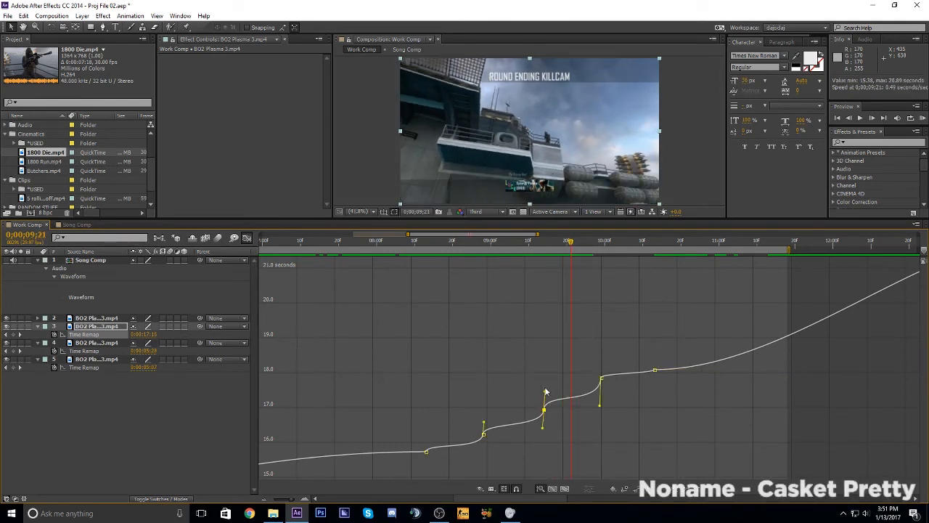
left_click(546, 392)
mouse_move(536, 391)
left_mouse_down()
mouse_move(553, 416)
mouse_move(545, 393)
left_mouse_up()
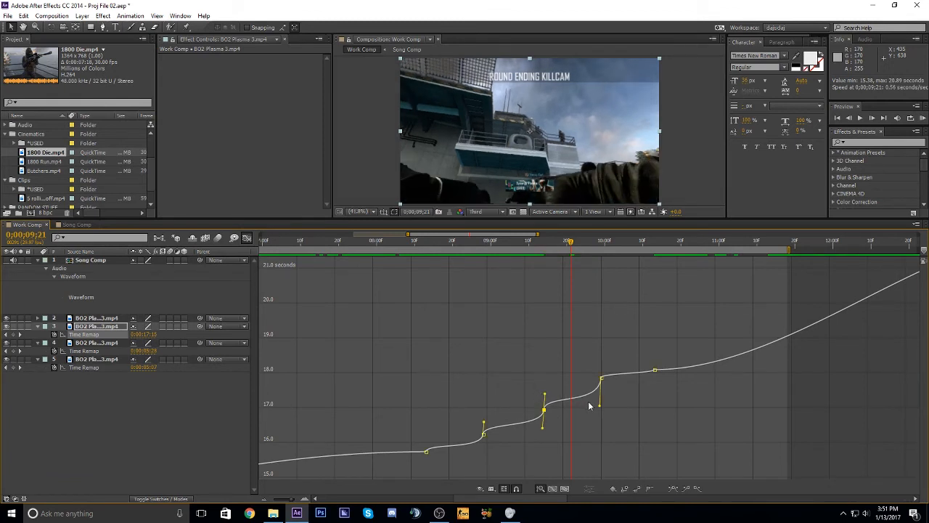
left_click_drag(599, 408, 603, 412)
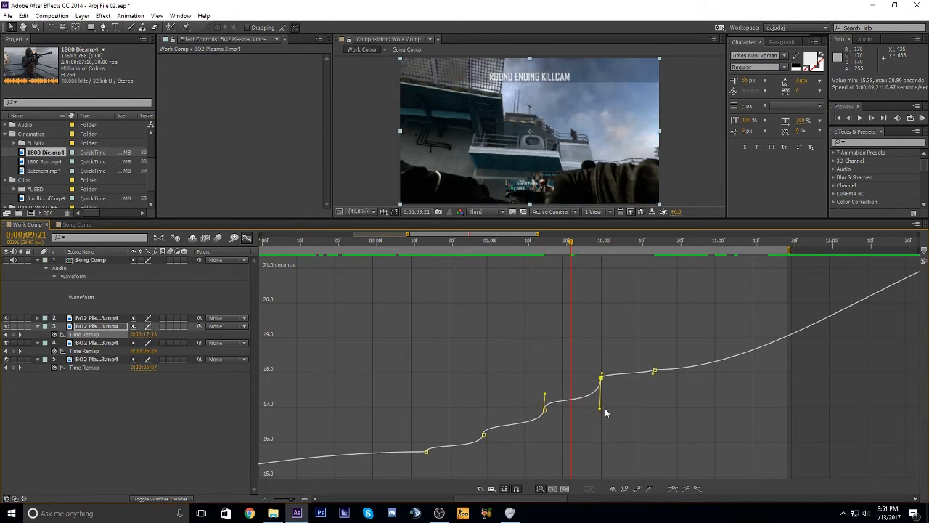
Lengthen the incoming Time Remap handle at 0;00;09;14 on layer 3 and review the killcam motion, returning to the layer bars.
left_click_drag(527, 245, 565, 347)
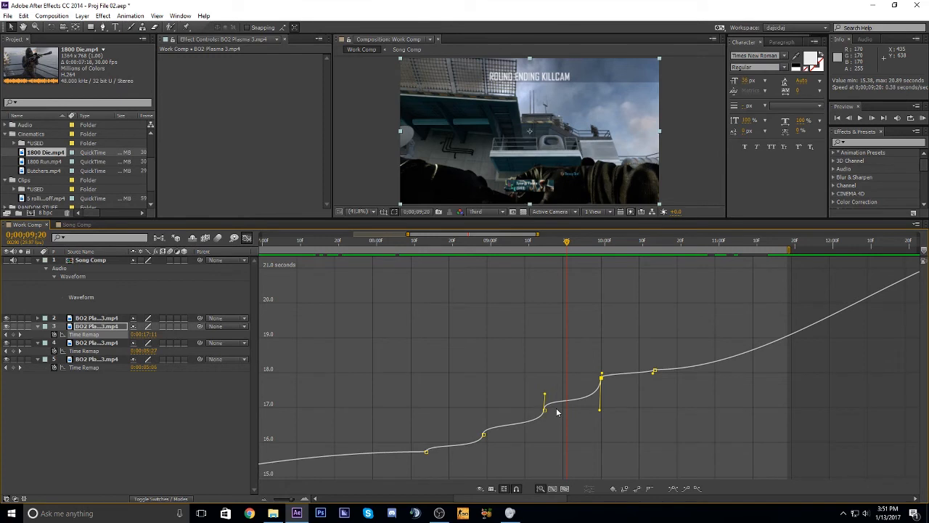
left_click_drag(521, 243, 545, 346)
left_click_drag(518, 384, 554, 421)
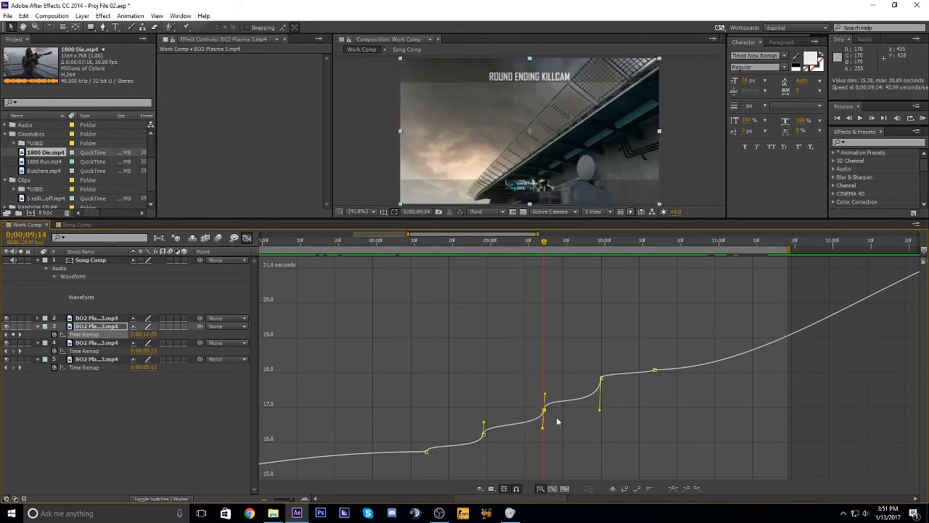
left_click_drag(541, 430, 552, 436)
left_click_drag(470, 249, 688, 326)
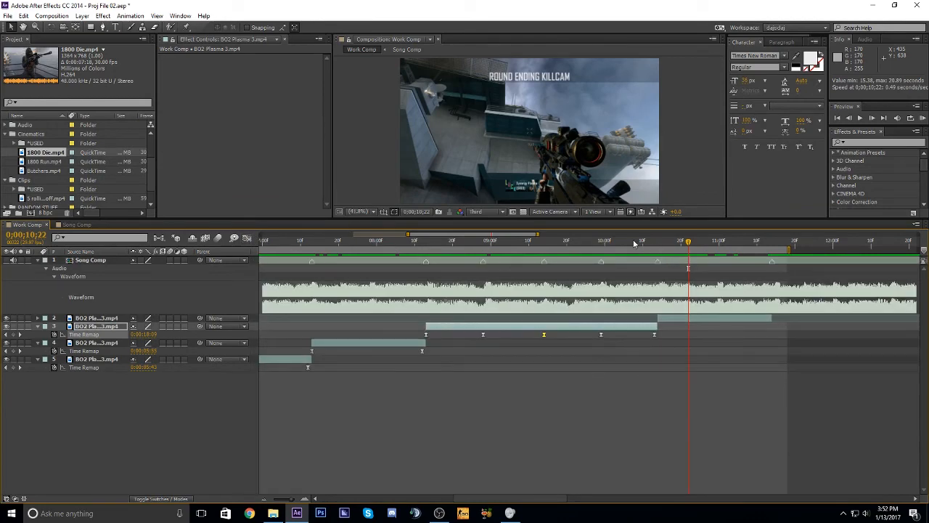
Reveal layer 2's Time Remap, add a keyframe at 0;00;10;14 and preview the song from there.
left_click(691, 318)
scroll(690, 318, "down", 2)
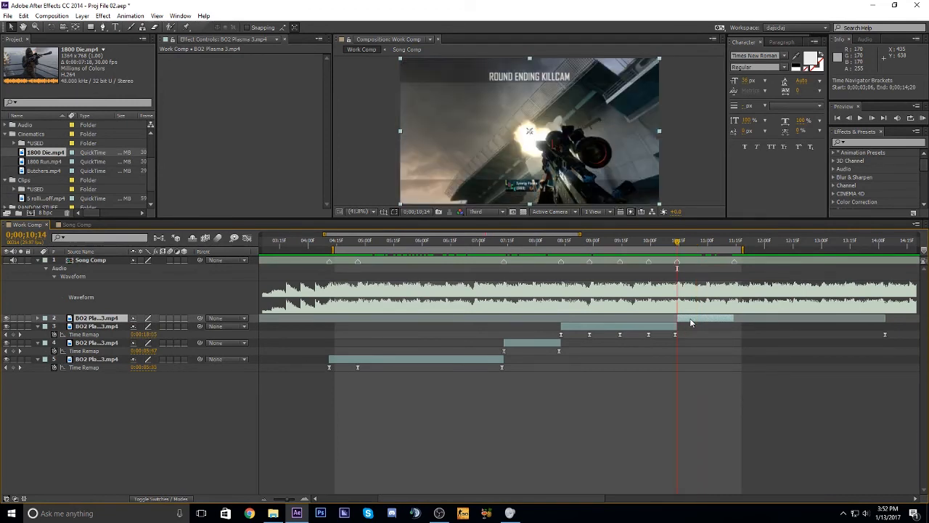
key("u")
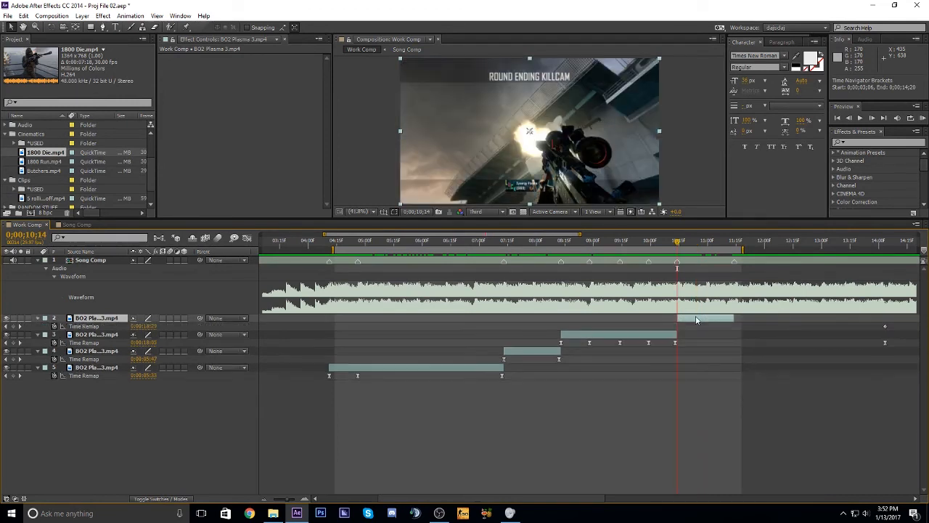
left_click(12, 326)
key("KP_Decimal")
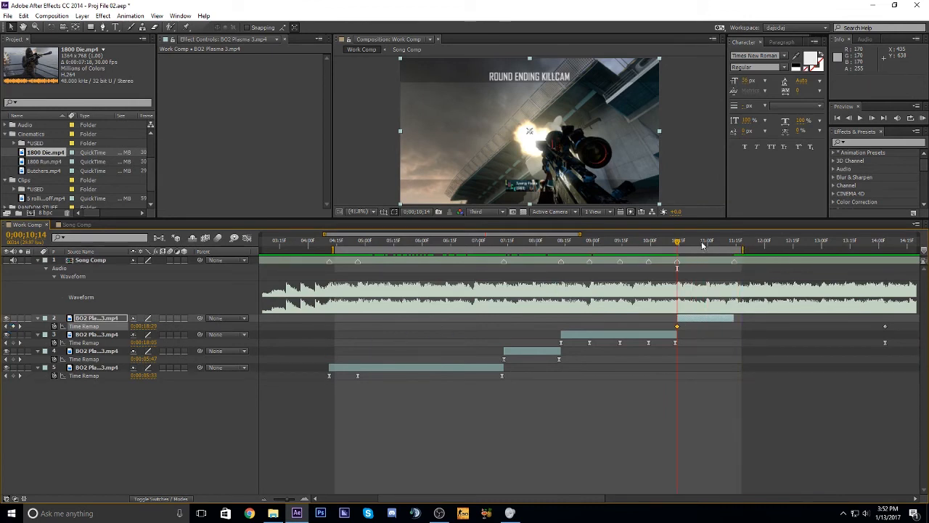
Add a beat marker to the Song Comp layer at 0;00;10;29.
left_click_drag(702, 246, 708, 247)
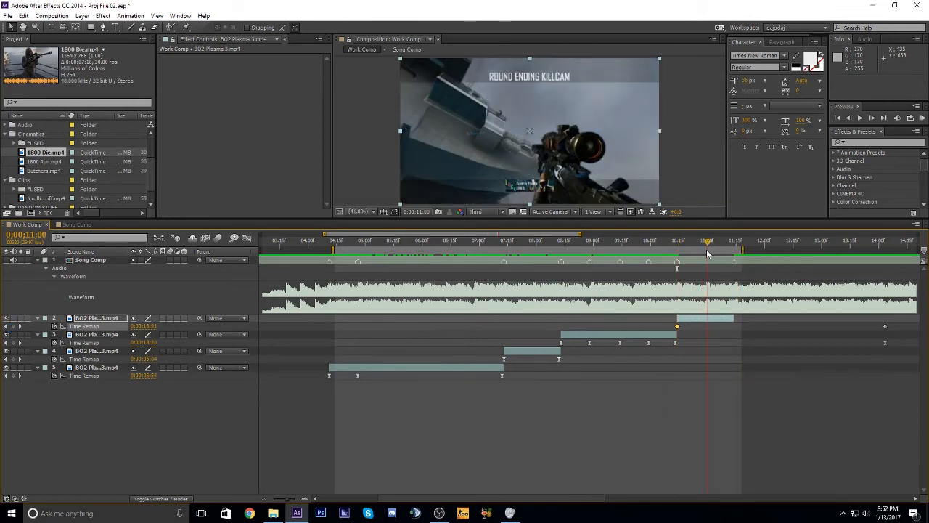
left_click(706, 249)
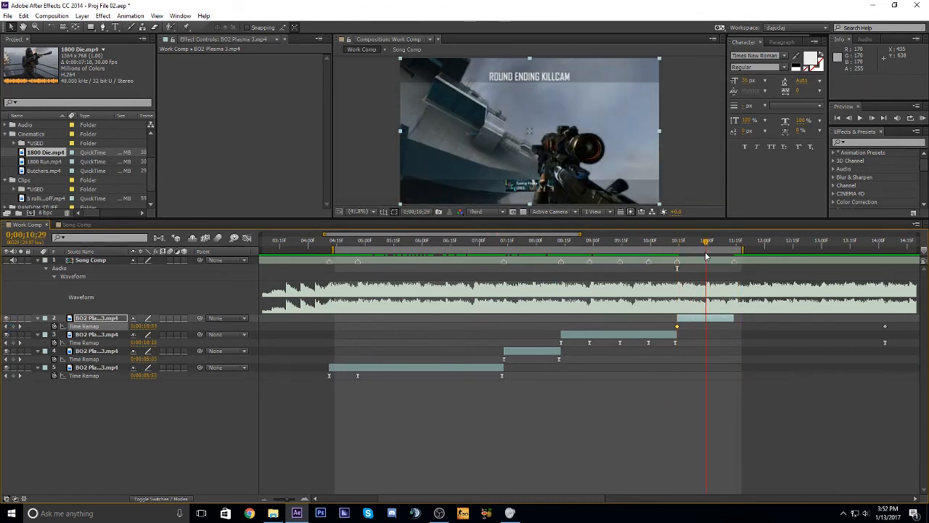
left_click(824, 260)
key("KP_Multiply")
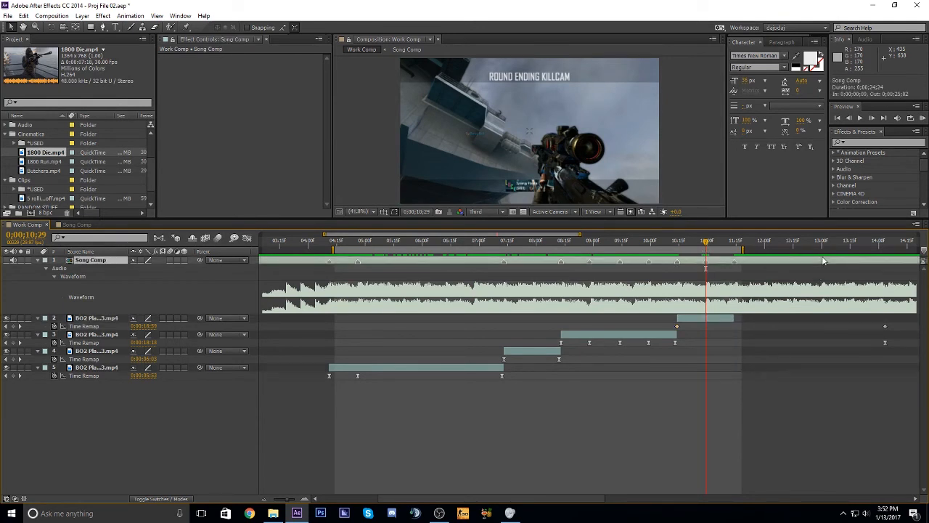
Set layer 2's Time Remap value at 0;00;11;13 to 0:00:21:20.
left_click(709, 318)
key("space")
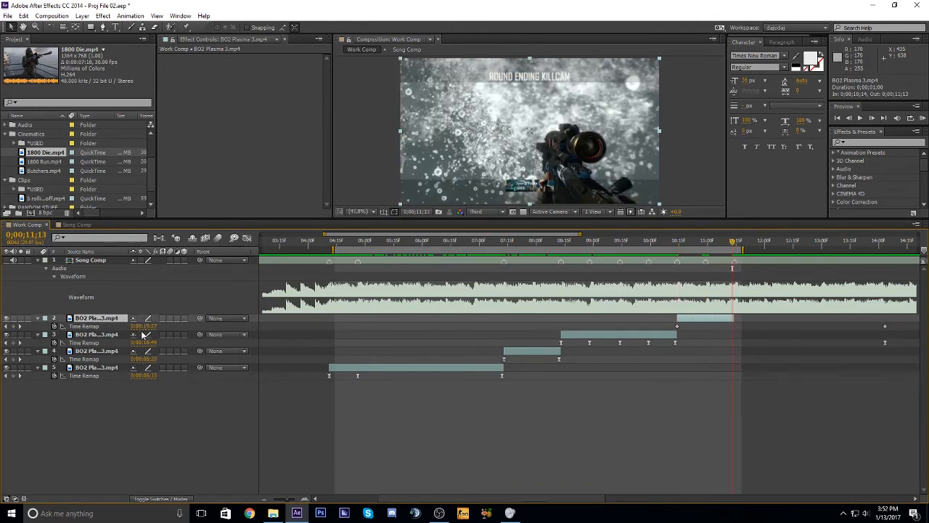
left_click_drag(147, 329, 249, 369)
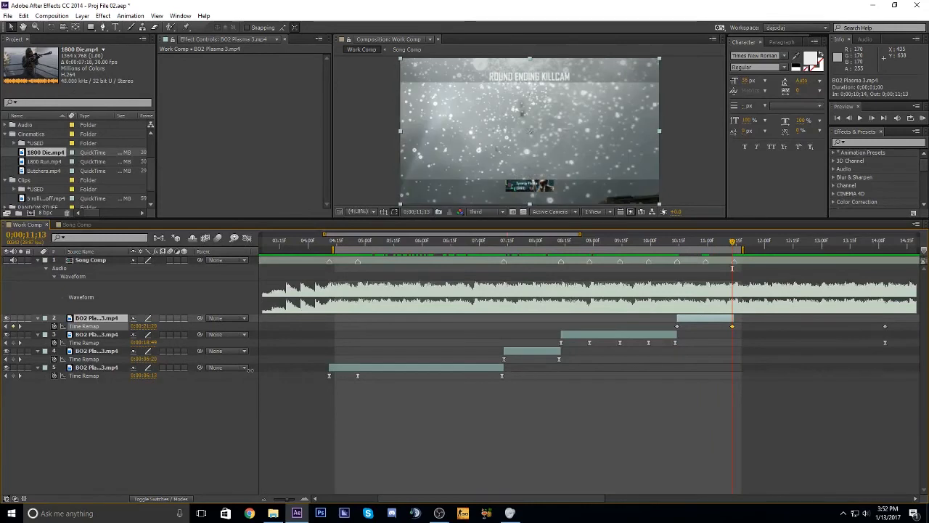
Add a Time Remap keyframe on layer 2 at 0;00;10;29, apply Easy Ease to all its keyframes and show the curve.
left_click(707, 242)
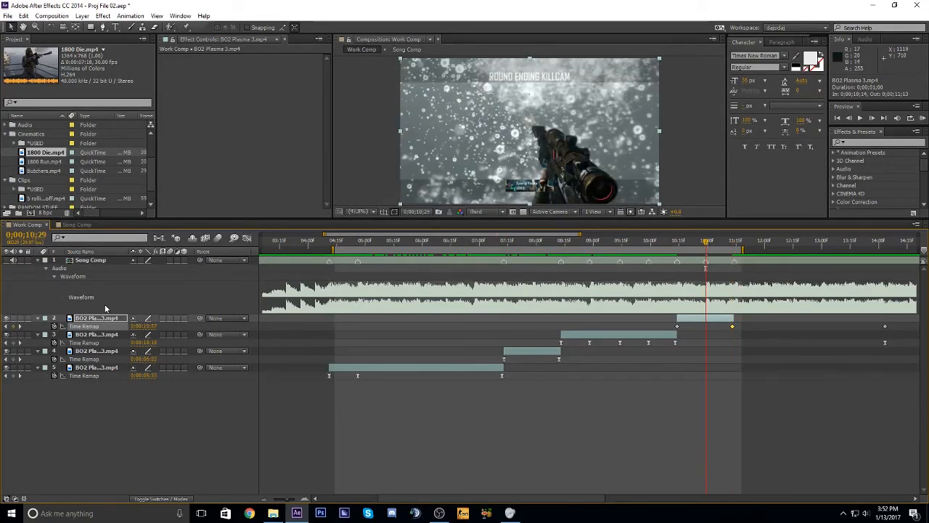
left_click(90, 327)
key("F9")
left_click(246, 238)
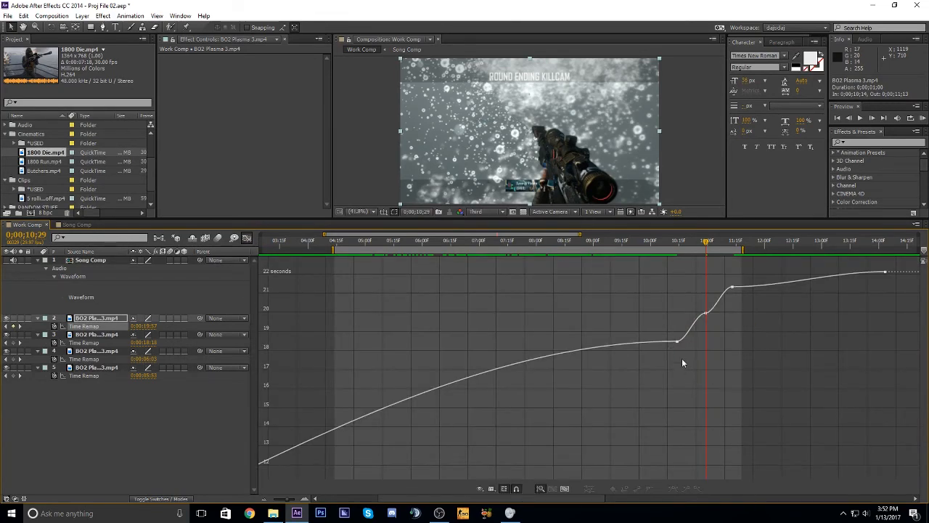
Undo the Easy Ease, try it on the 0;00;10;29 keyframe alone, and reapply it to all layer 2 Time Remap keyframes.
left_click(246, 238)
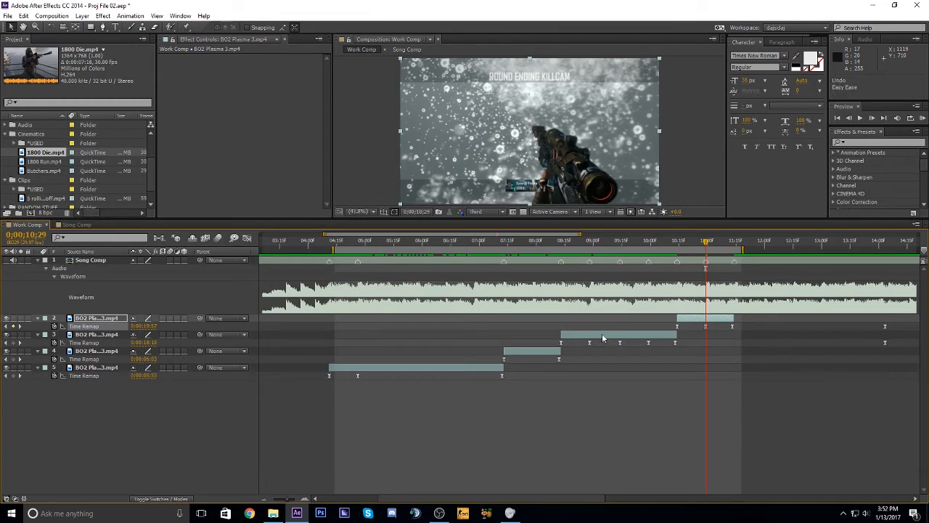
left_click(710, 332)
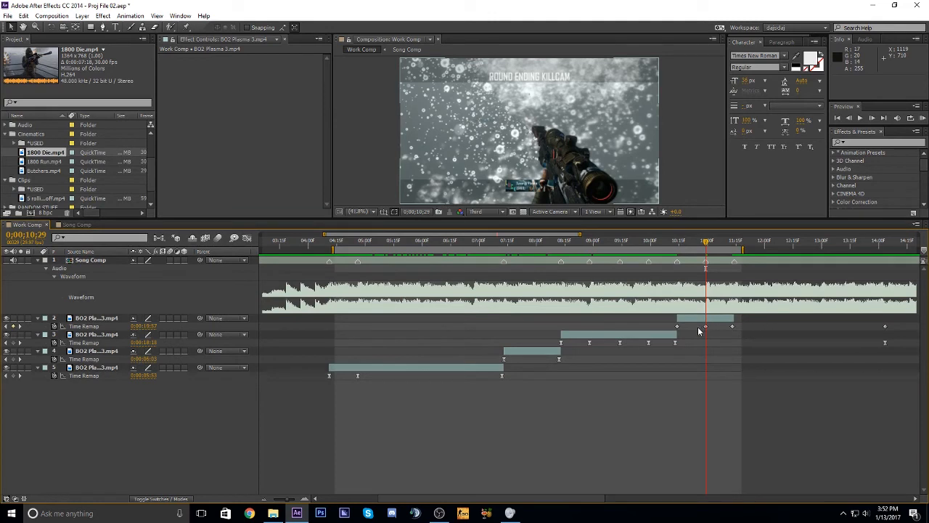
left_click(705, 327)
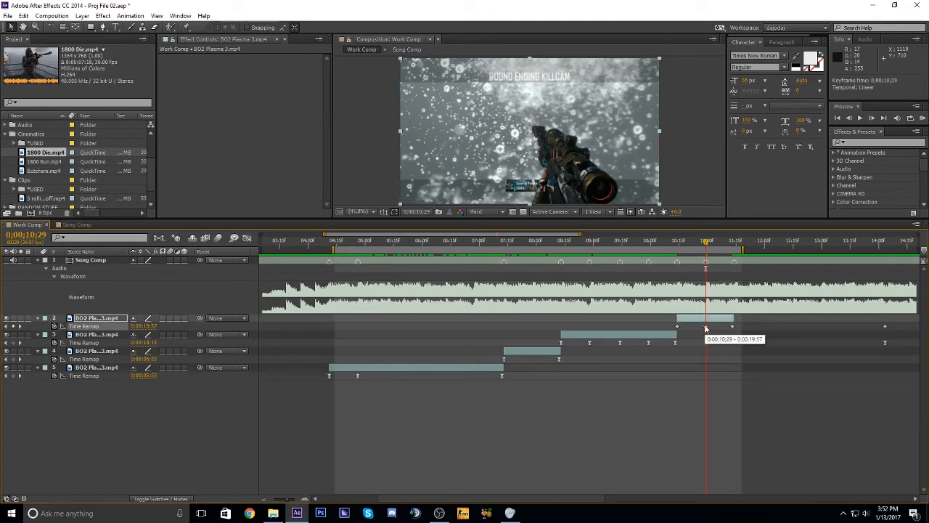
left_click(92, 329)
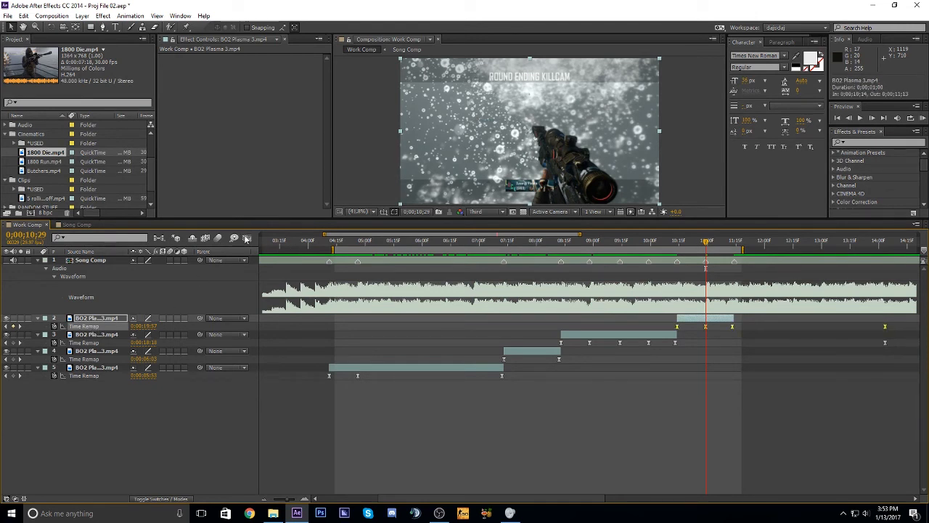
left_click(246, 238)
Pull layer 2's outgoing handle at 0;00;10;14 and both handles at 0;00;10;29 near vertical for fast speed at the beats.
left_click(649, 399)
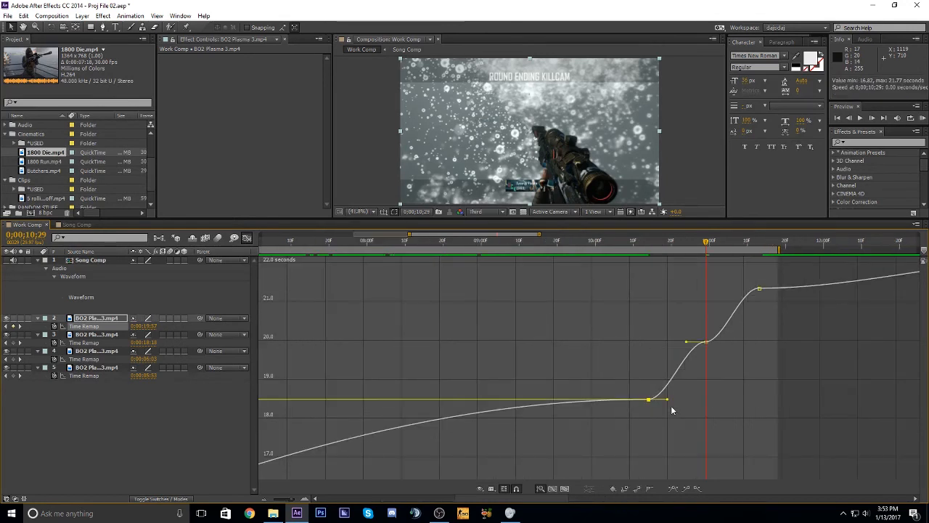
left_click_drag(667, 402, 610, 365)
left_click_drag(686, 339, 748, 389)
left_click_drag(687, 339, 729, 391)
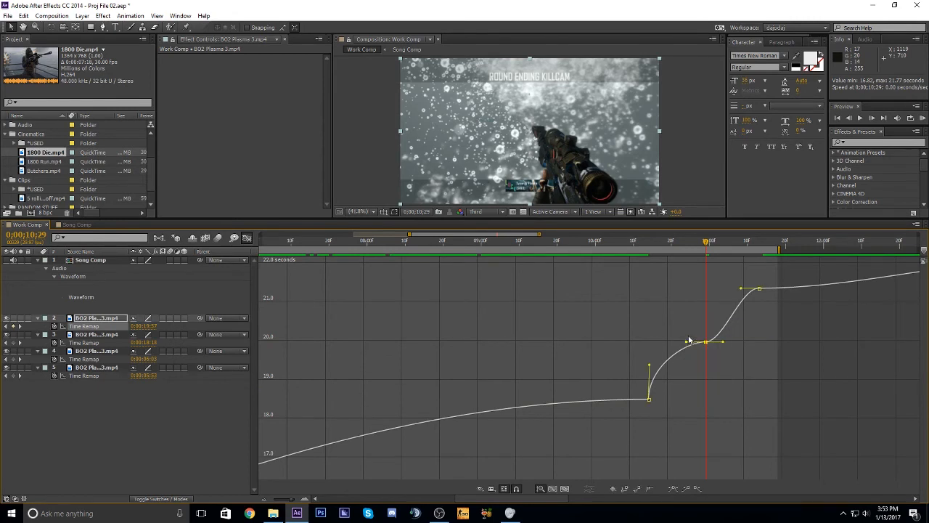
left_click_drag(686, 343, 726, 393)
left_click_drag(722, 341, 670, 306)
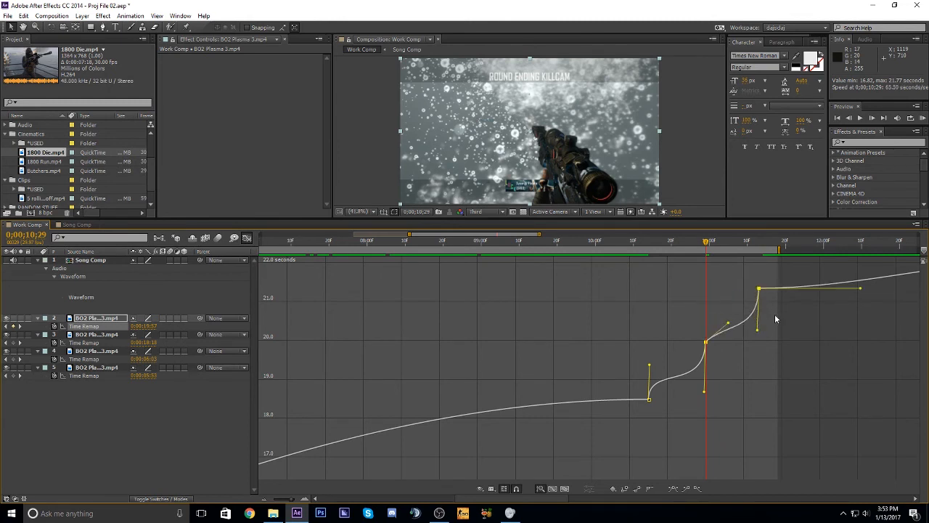
Try bending the curve segment between 0;00;10;29 and 0;00;11;13 directly instead of adjusting its handles.
left_click_drag(775, 314, 777, 320)
left_click(764, 313)
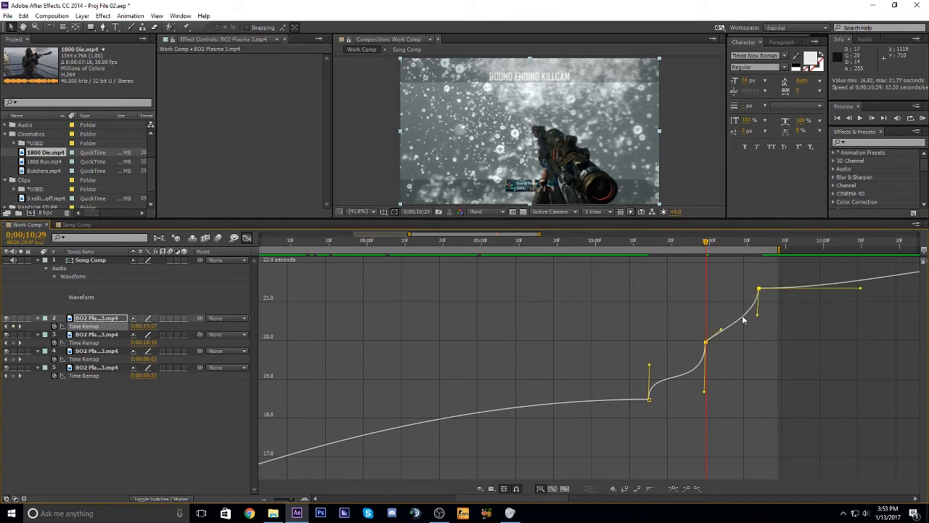
left_click_drag(748, 317, 757, 342)
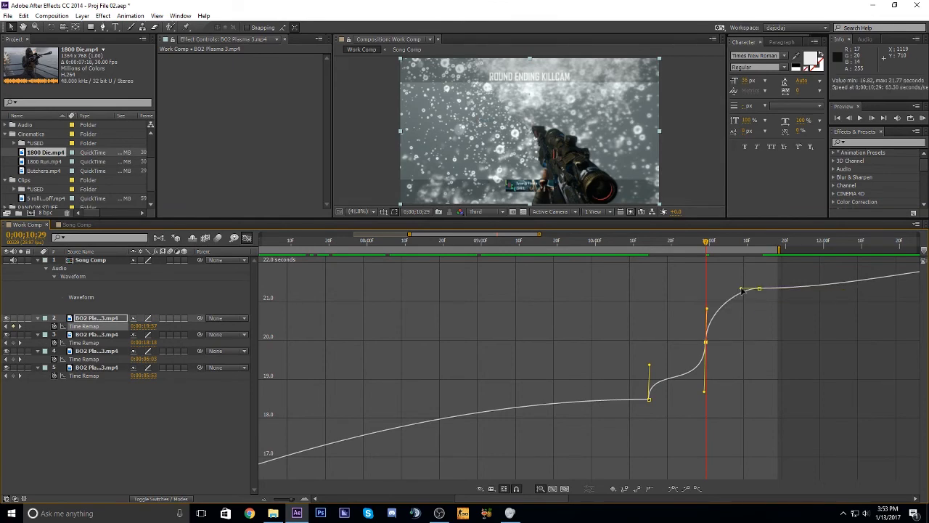
Pull the incoming handle at 0;00;11;13 near vertical and fine-tune its length while checking the killcam frame at 0;00;11;05.
left_click_drag(742, 290, 758, 335)
left_click_drag(684, 249, 744, 346)
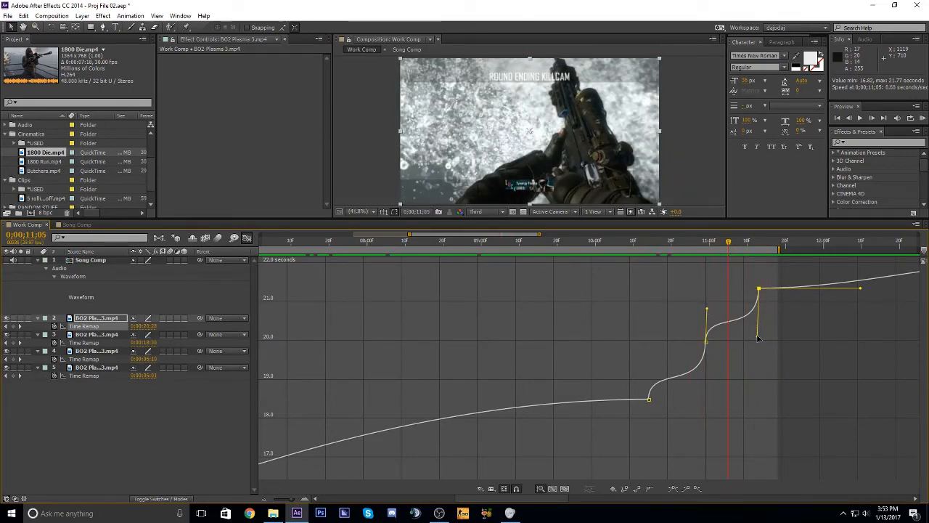
left_click_drag(757, 336, 758, 339)
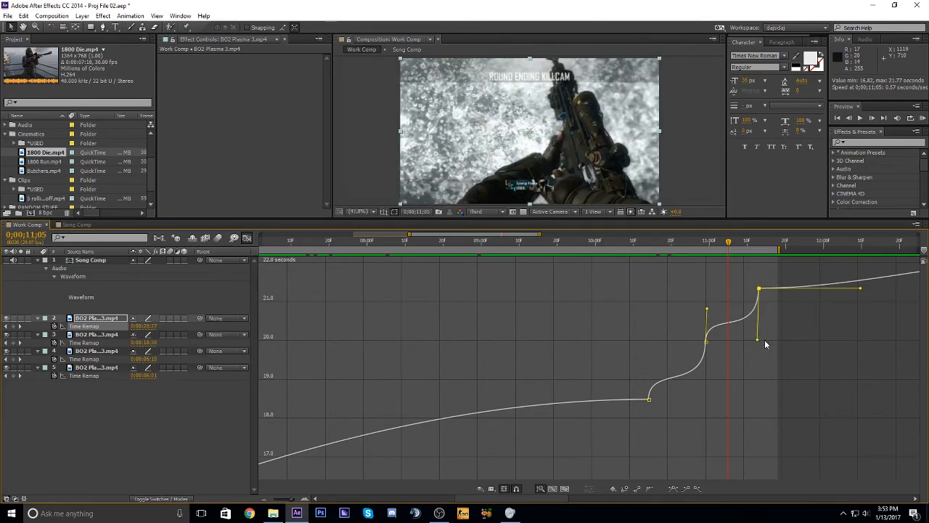
left_click(707, 341)
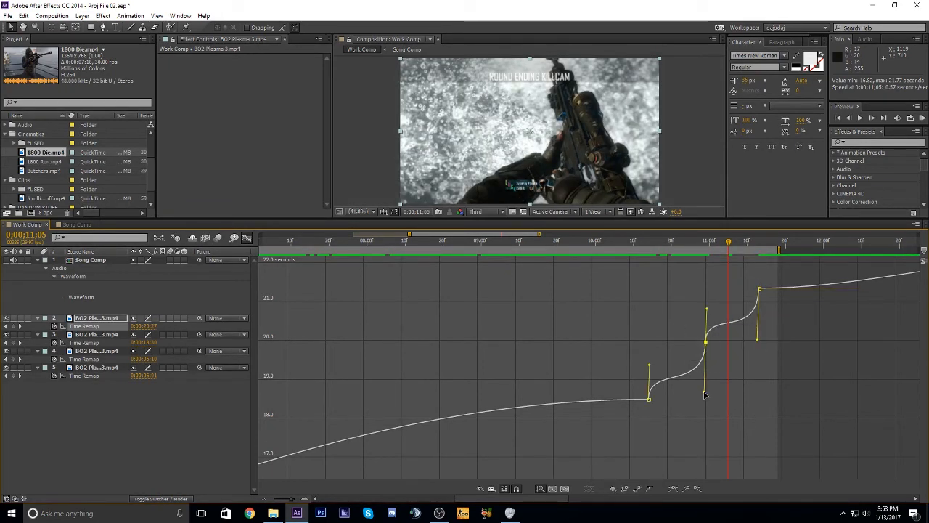
left_click(637, 254)
left_click_drag(642, 254, 707, 294)
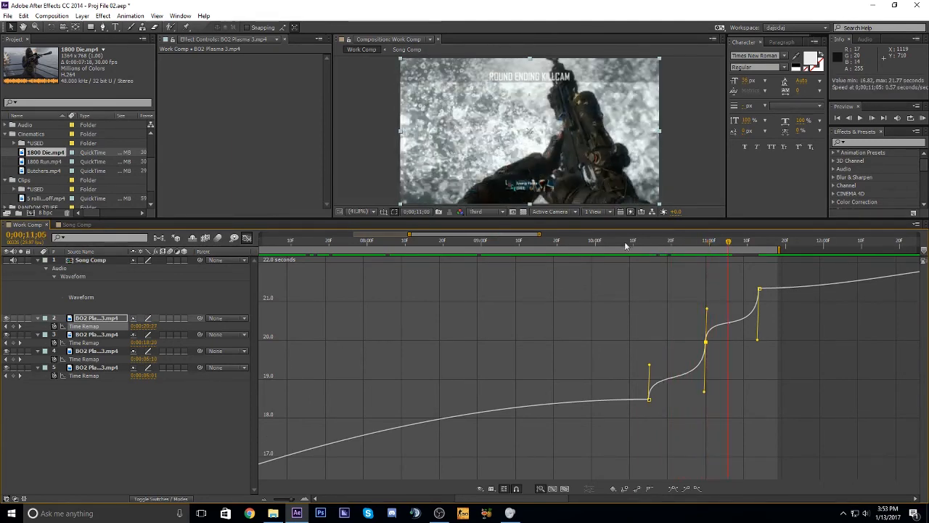
Leave the curve view and set the work area's end at the last killcam frame, 0;00;11;13.
left_click_drag(633, 250, 758, 320)
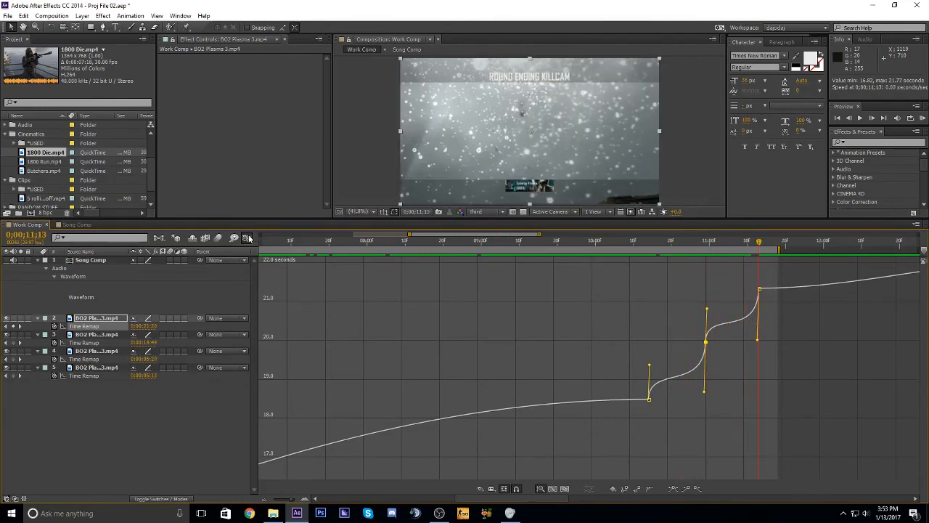
key("shift+F3")
key("Page_Down")
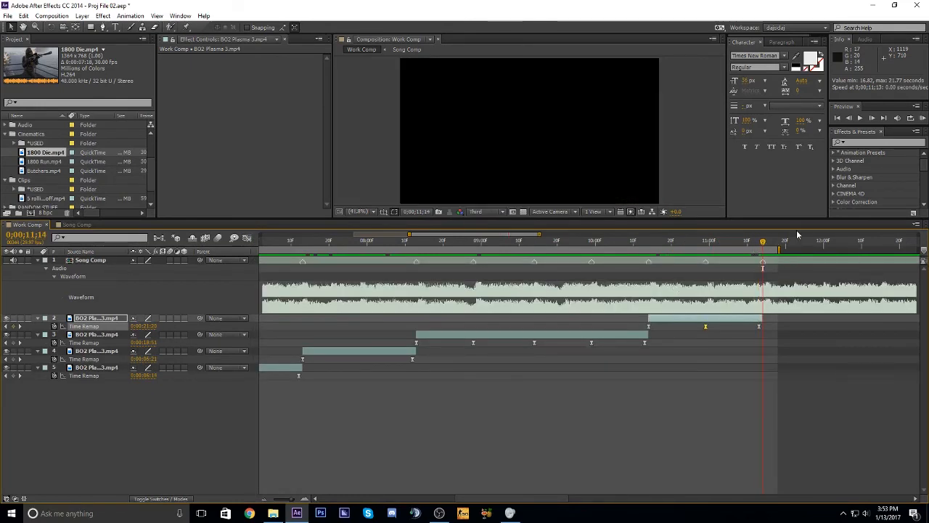
key("n")
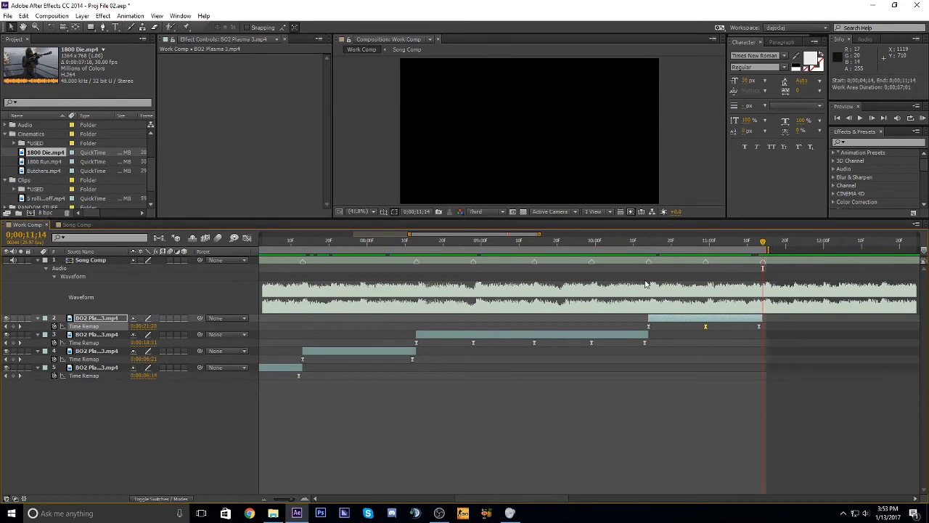
key("Page_Up")
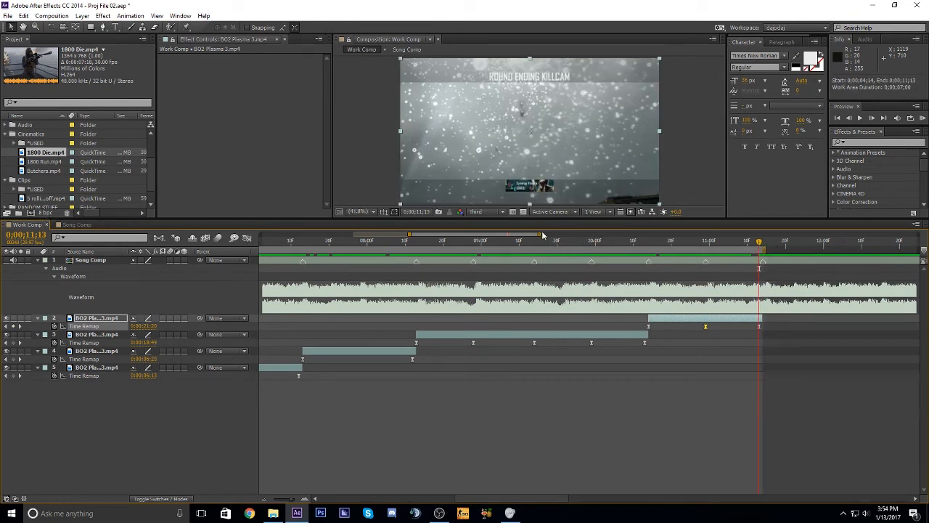
Set the work area's start at layer 5's first visible frame, 0;00;04;11.
key("minus")
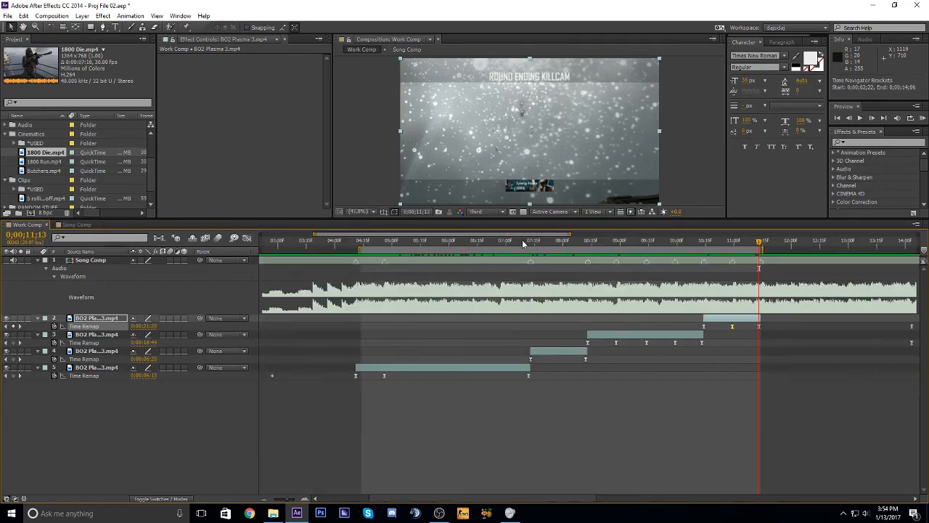
left_click(355, 240)
key("b")
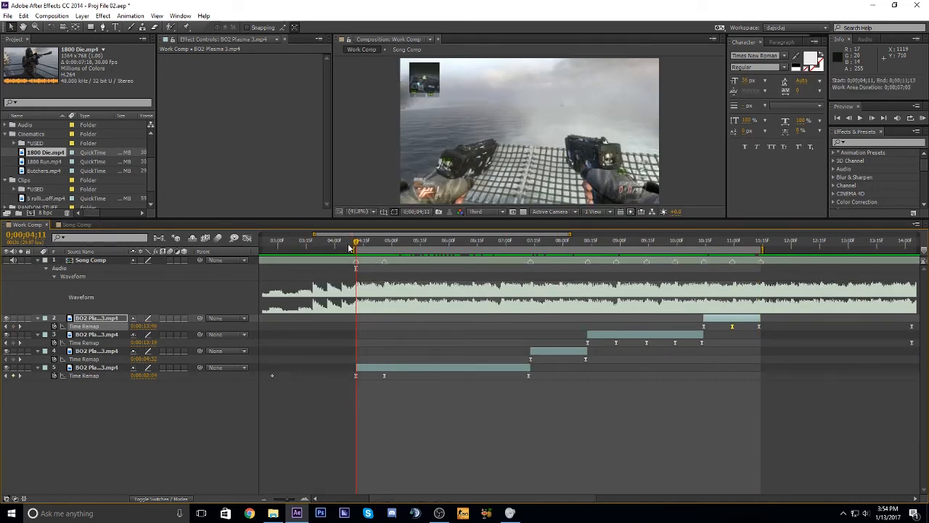
Extend the work area's start back to 0;00;00;09, then restore it to 0;00;04;11.
left_click_drag(353, 250, 69, 249)
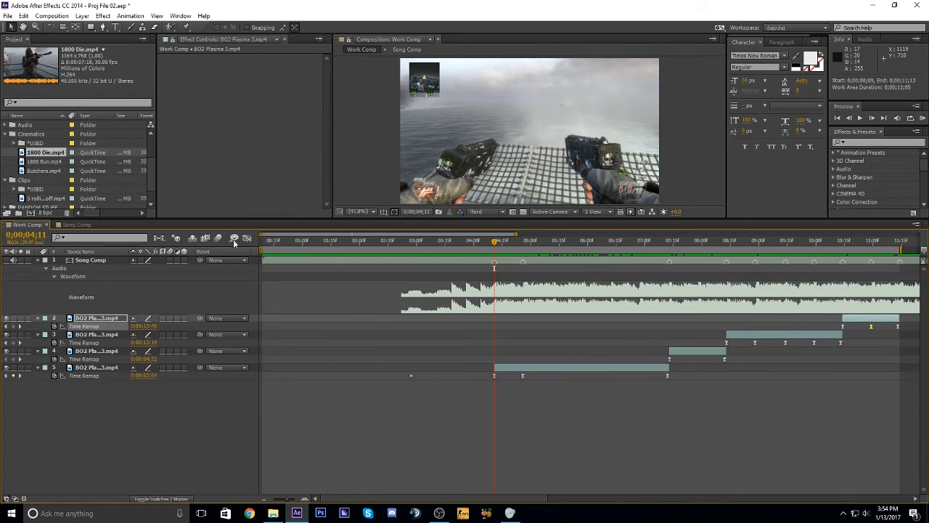
key("shift+Home")
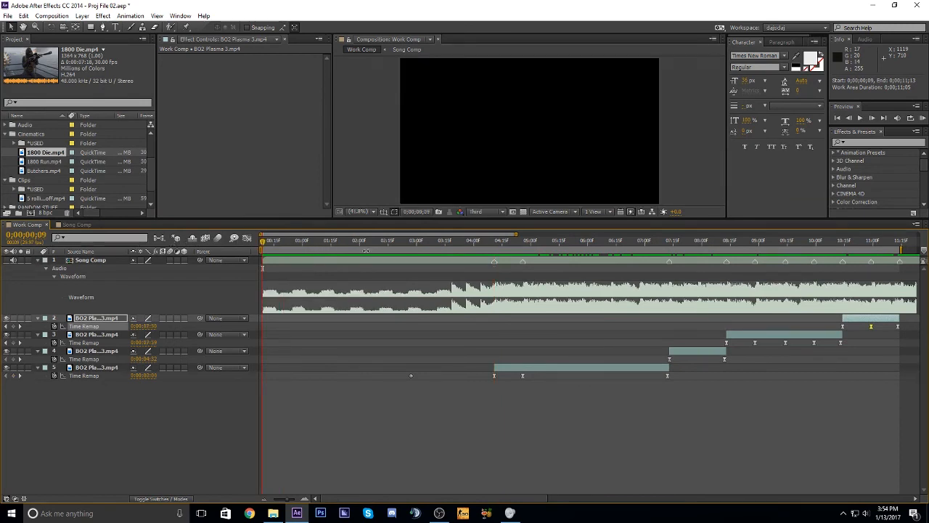
left_click_drag(263, 250, 495, 250)
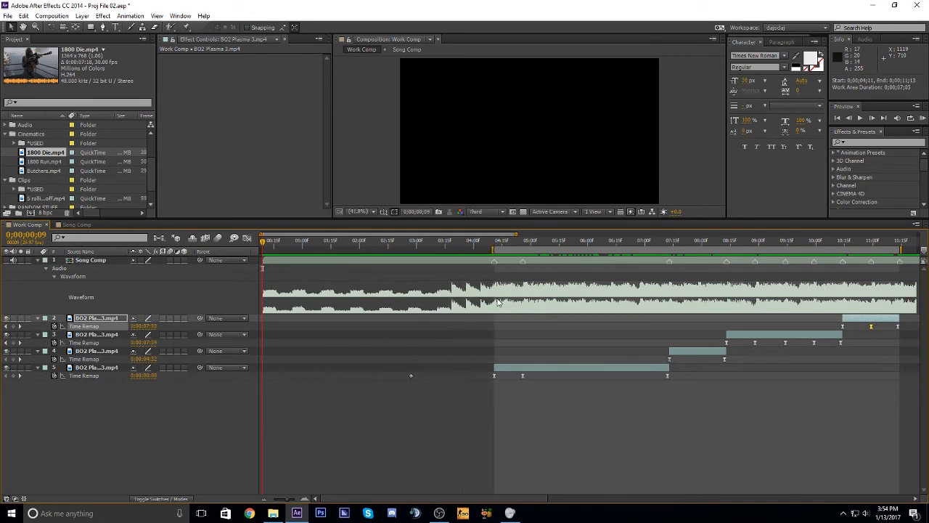
Extend the work area's start to 0;00;00;09 and preview the edit, rechecking the frames around 0;00;07;05.
key("b")
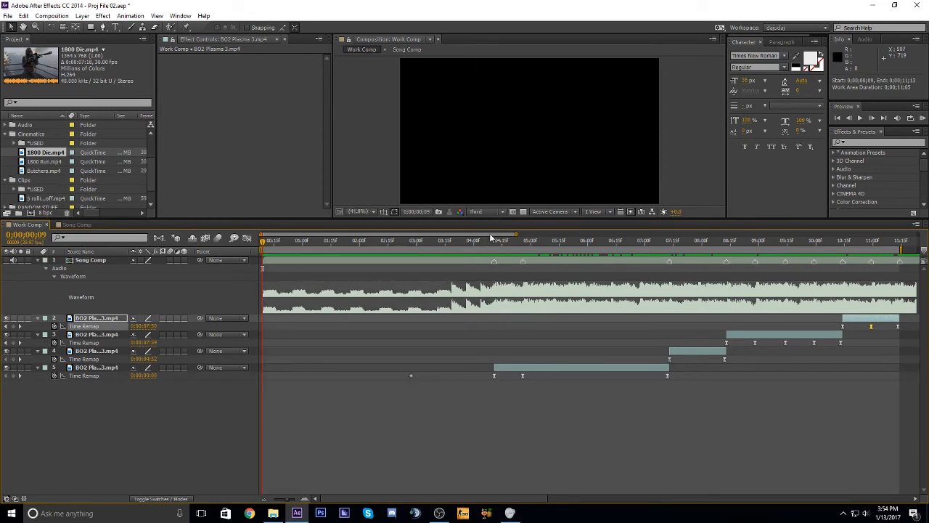
left_click(923, 119)
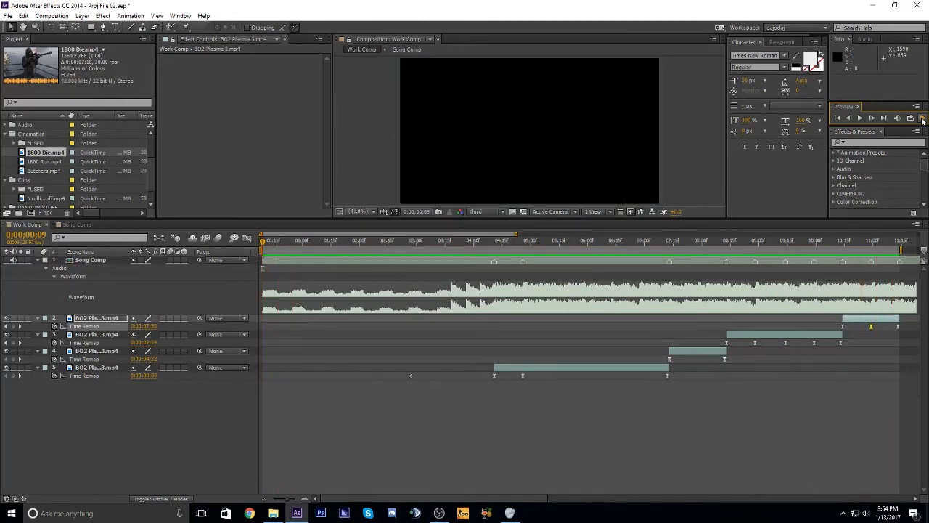
left_click(653, 244)
left_click_drag(653, 247, 655, 250)
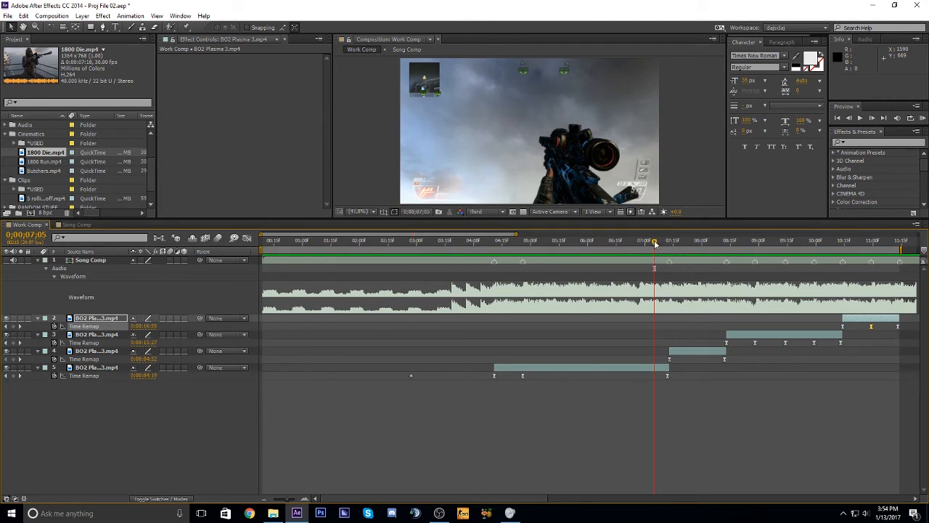
left_click_drag(655, 244, 712, 257)
left_click(925, 120)
key("space")
Set the work area's start at 0;00;06;21 and preview the edit from there.
left_click(671, 241)
left_click(628, 243)
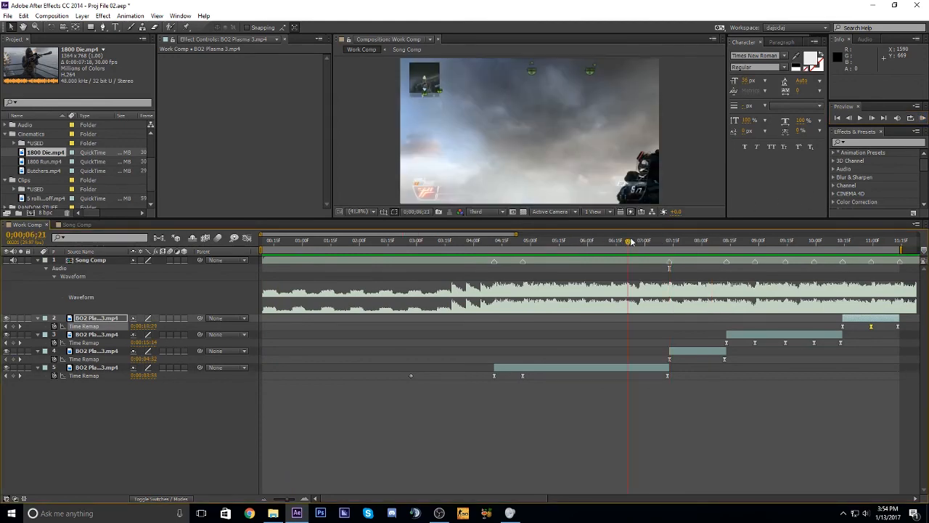
key("b")
left_click(923, 119)
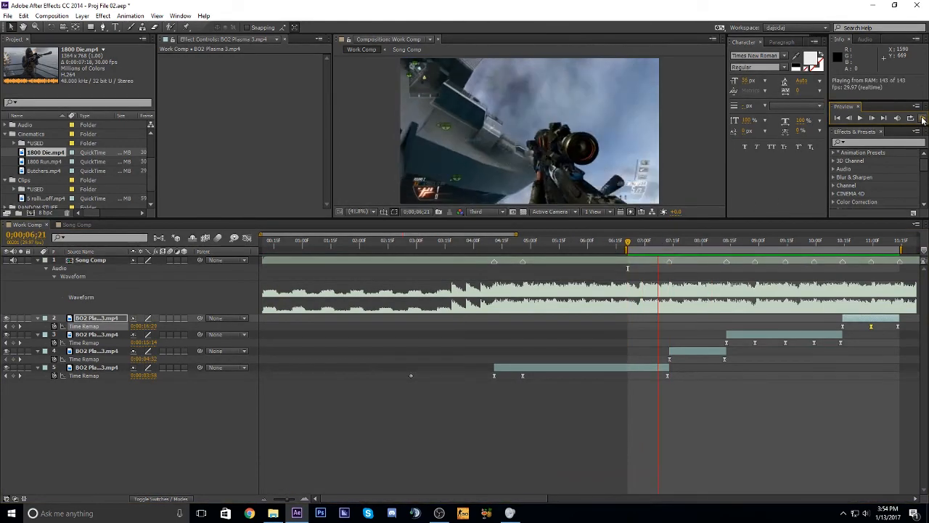
left_click(923, 119)
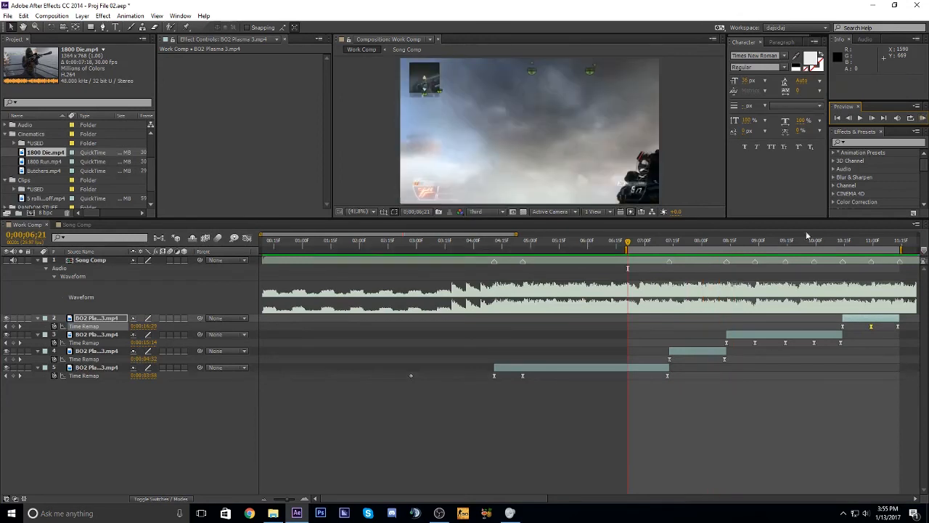
Open layer 4's Time Remap curve, slightly lengthen the first keyframe's outgoing handle and preview the motion.
left_click(725, 360)
key("shift+F3")
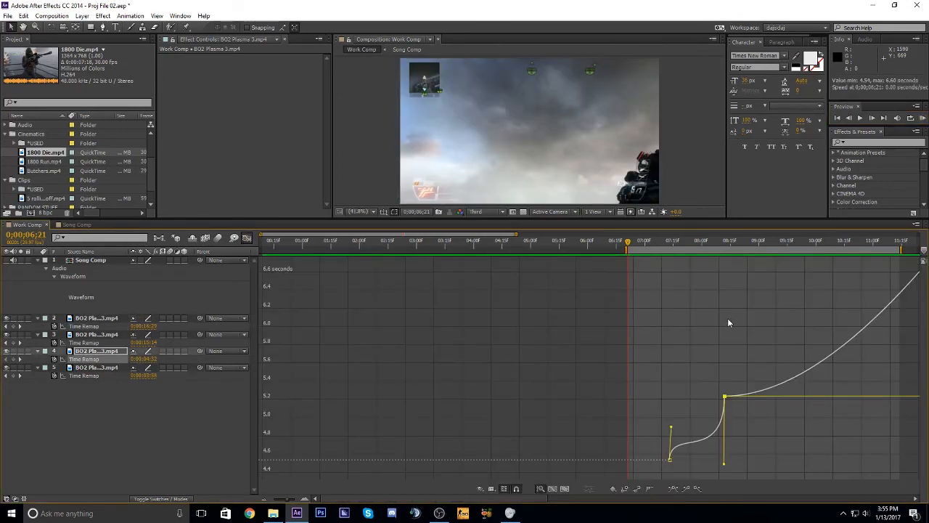
left_click_drag(672, 429, 672, 417)
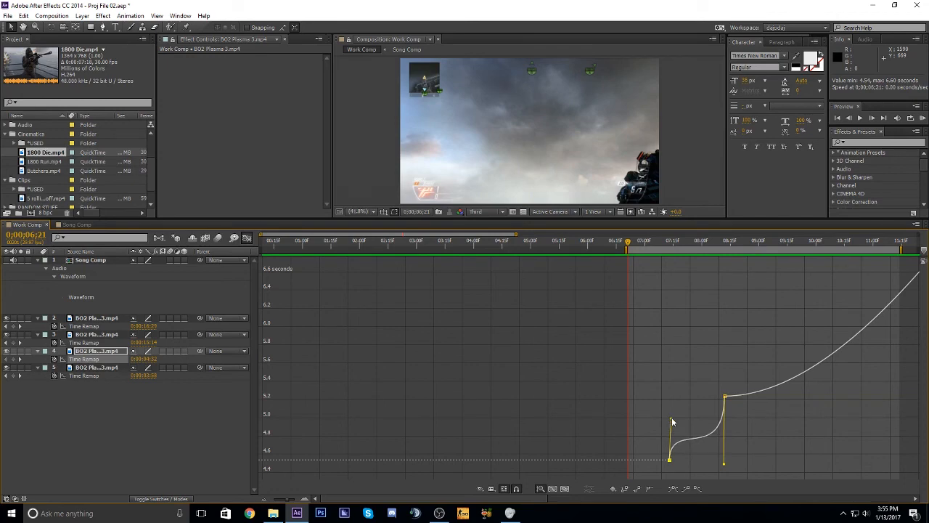
left_click(724, 465)
left_click(922, 117)
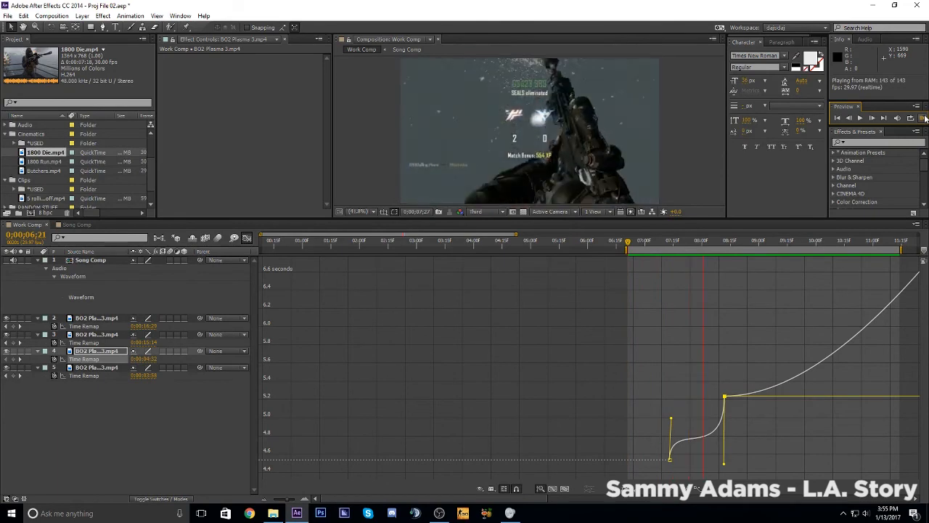
Shorten the incoming handle of layer 4's second Time Remap keyframe slightly and preview the transition.
left_click(720, 464)
left_click_drag(727, 466, 729, 455)
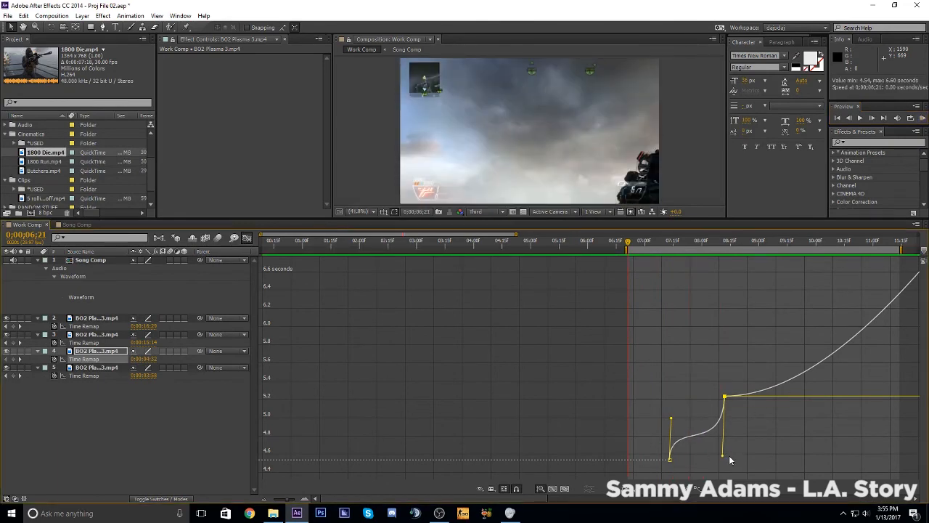
left_click(922, 118)
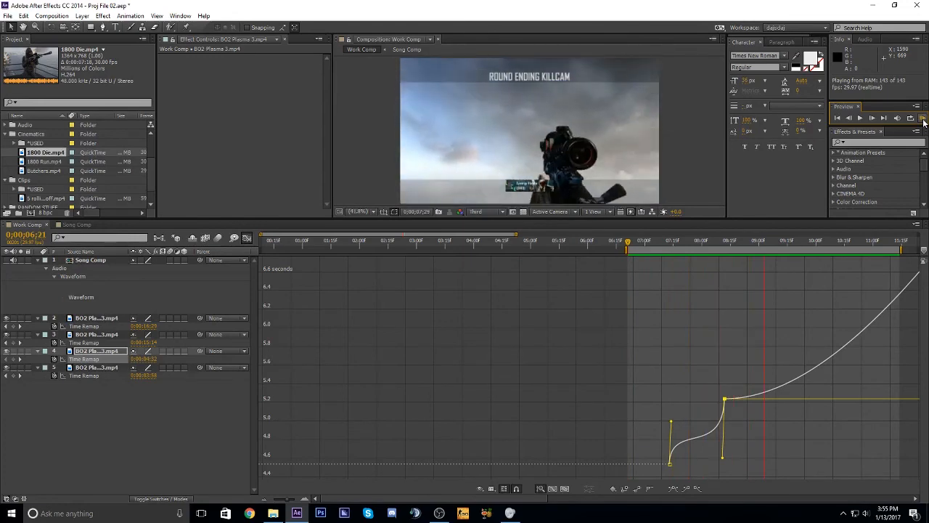
left_click(924, 121)
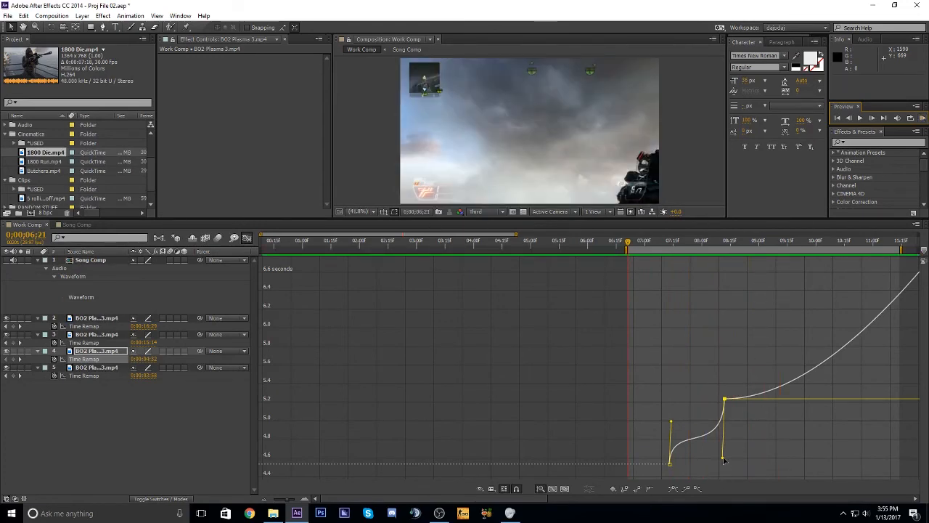
Try further outgoing and incoming handle length adjustments on layer 4's Time Remap curve with previews, and undo them.
left_click_drag(671, 421, 672, 408)
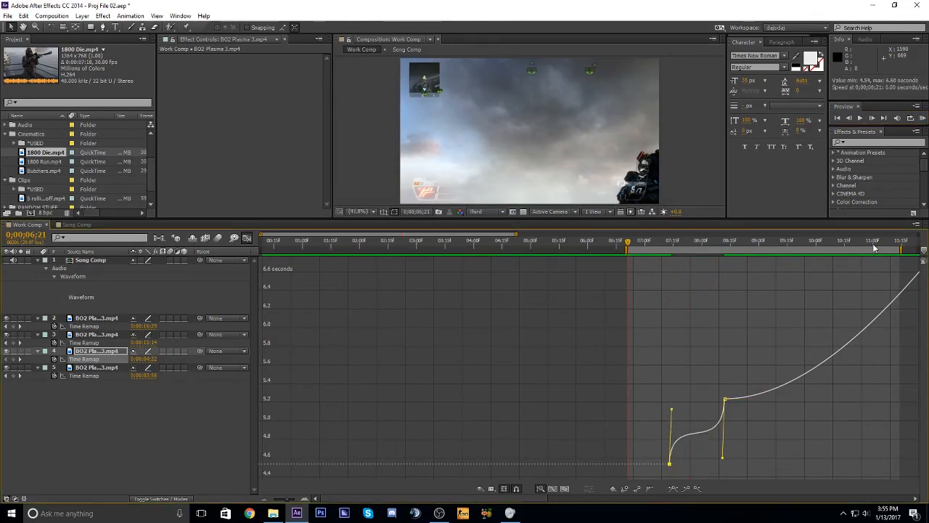
left_click(923, 118)
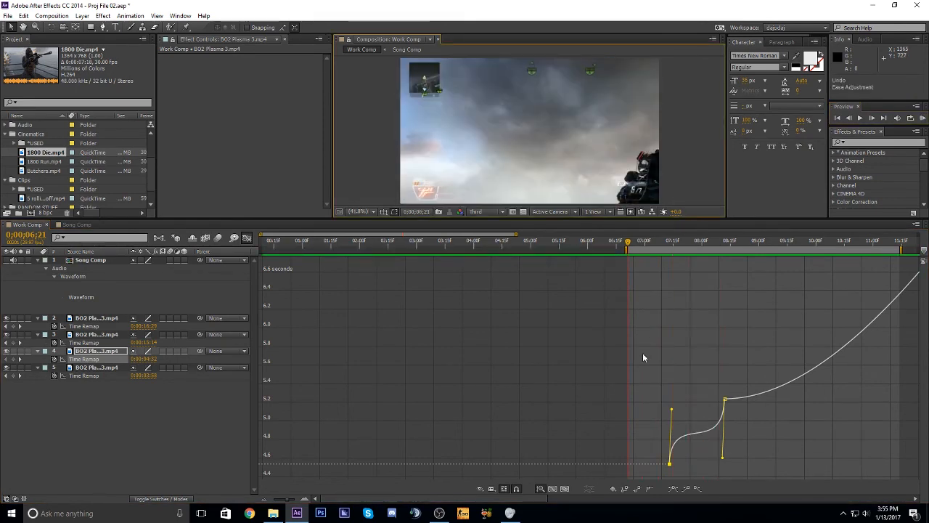
left_click_drag(723, 456, 752, 475)
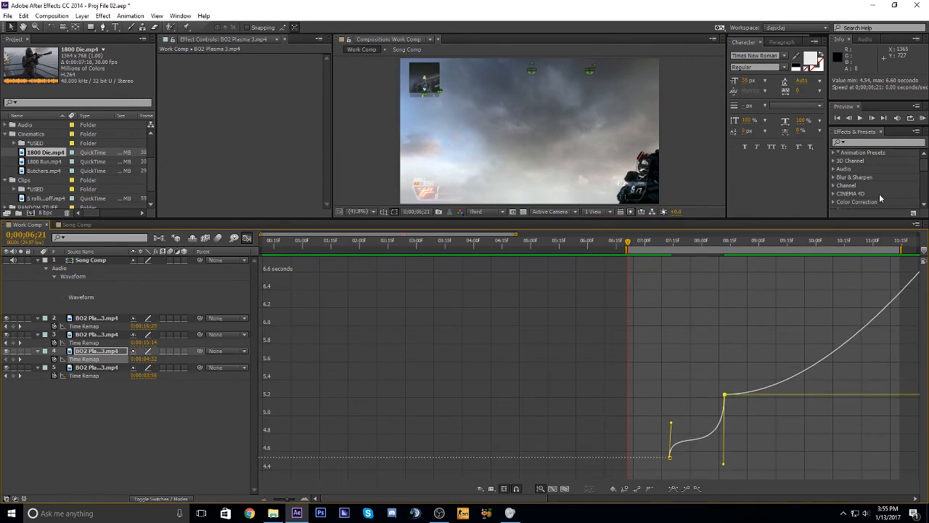
left_click(924, 120)
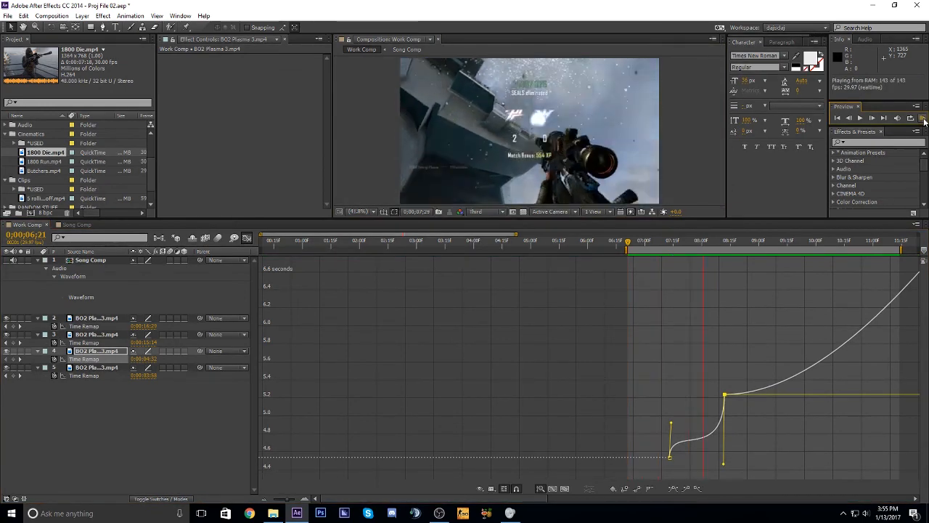
key("space")
key("ctrl+z")
key("ctrl+z")
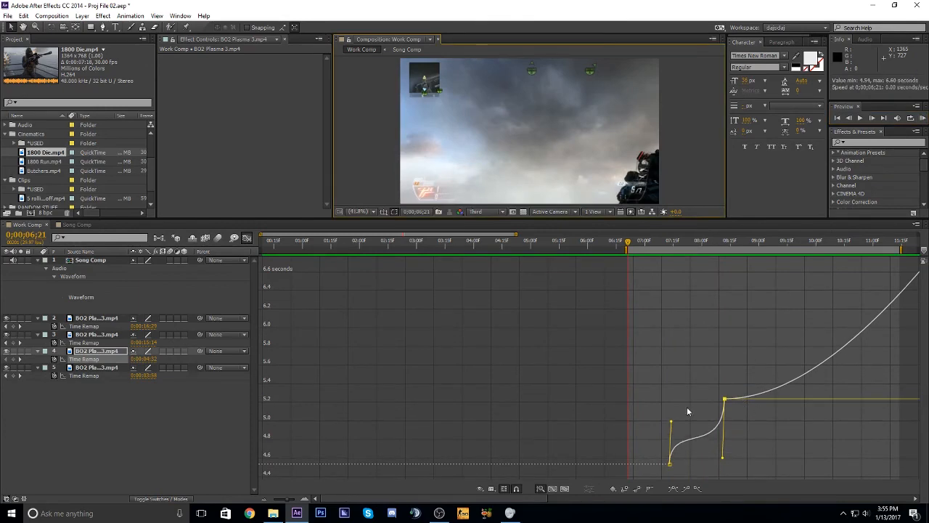
Tilt the outgoing handle of layer 4's first Time Remap keyframe away from vertical, keep the incoming handle near vertical, and preview.
left_click(924, 120)
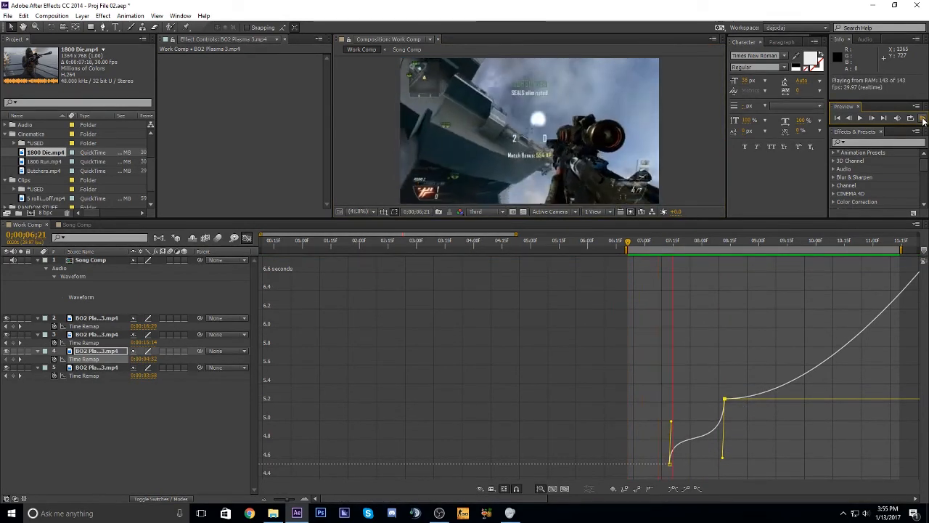
key("space")
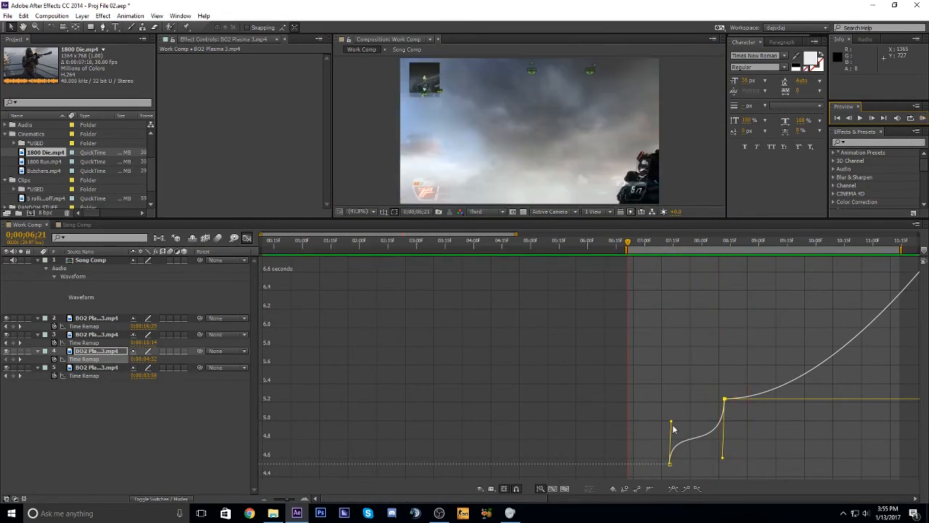
left_click_drag(672, 427, 676, 430)
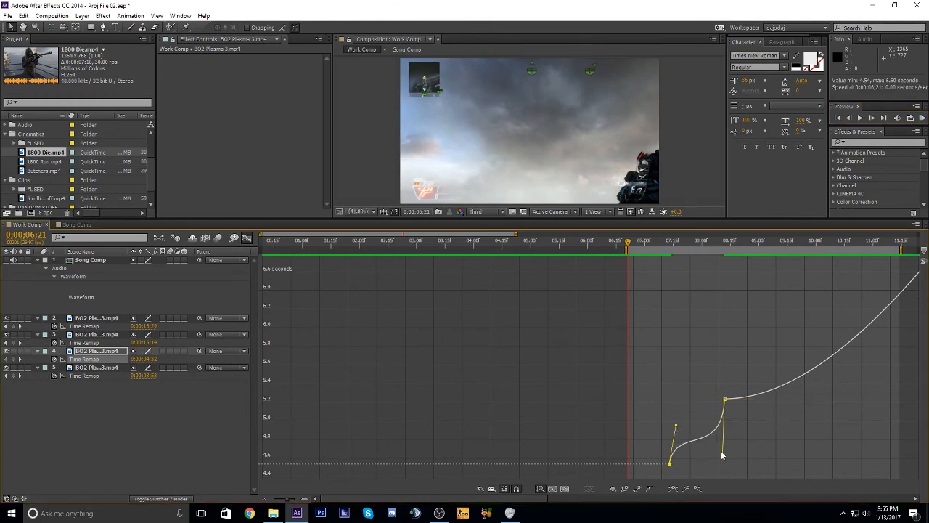
left_click_drag(723, 460, 723, 457)
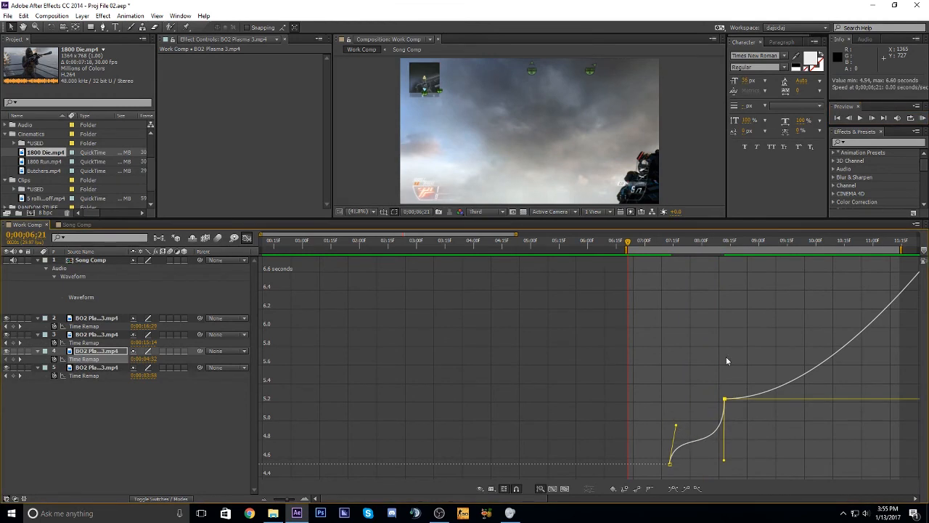
mouse_move(675, 426)
left_mouse_down()
mouse_move(667, 436)
mouse_move(586, 423)
mouse_move(679, 427)
left_mouse_up()
left_click(923, 119)
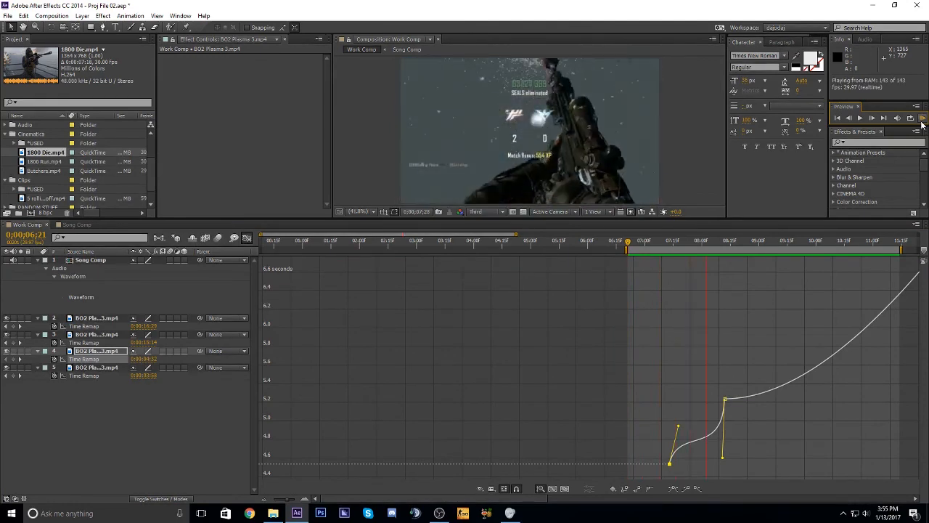
Lengthen the tilted outgoing handle at layer 4's first keyframe, preview it, and check the frame at 0;00;08;01.
left_click(679, 405)
left_click_drag(679, 430, 680, 416)
left_click(923, 118)
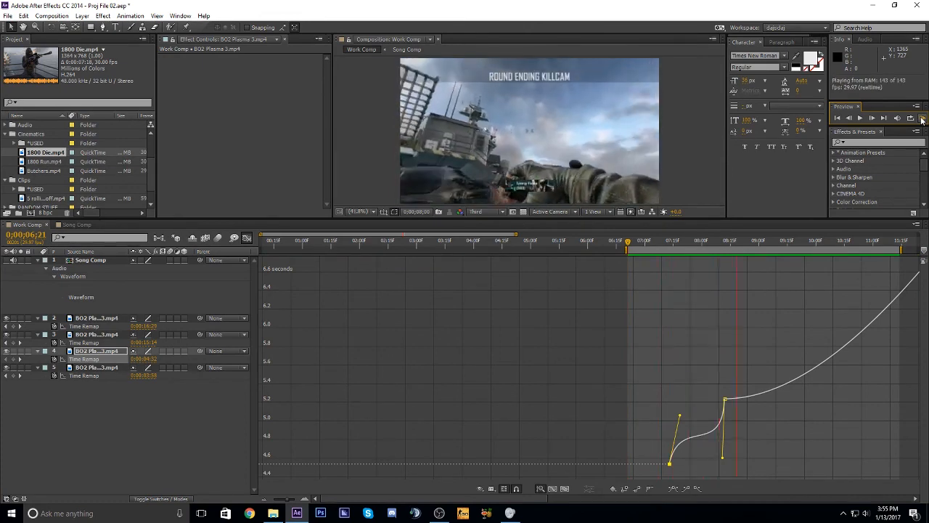
left_click(697, 266)
left_click_drag(633, 242, 700, 245)
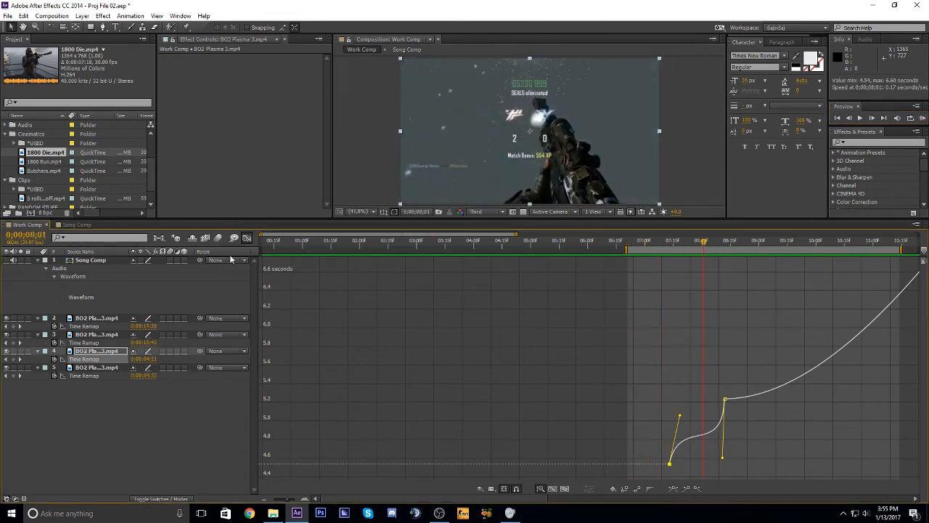
Leave the curve view, set the work area's start back at 0;00;00;09 and preview the whole edit.
left_click(247, 238)
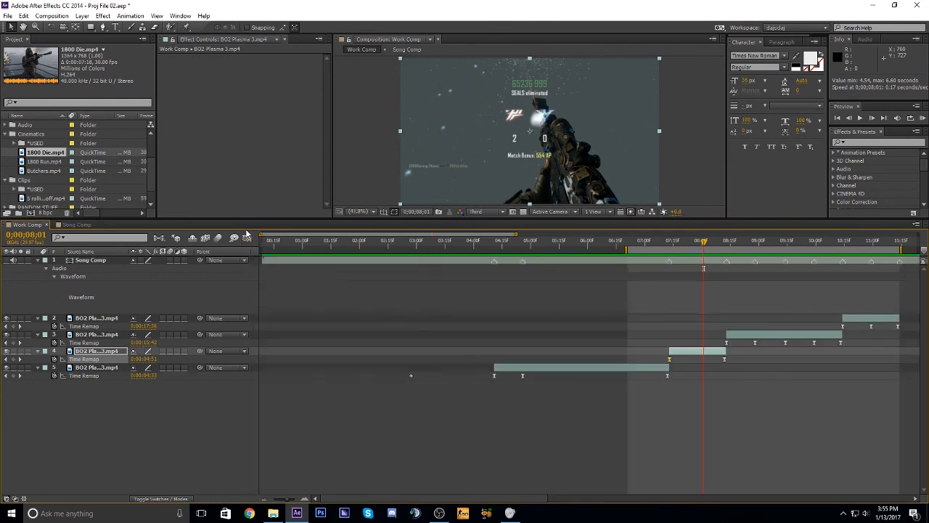
key("Home")
key("b")
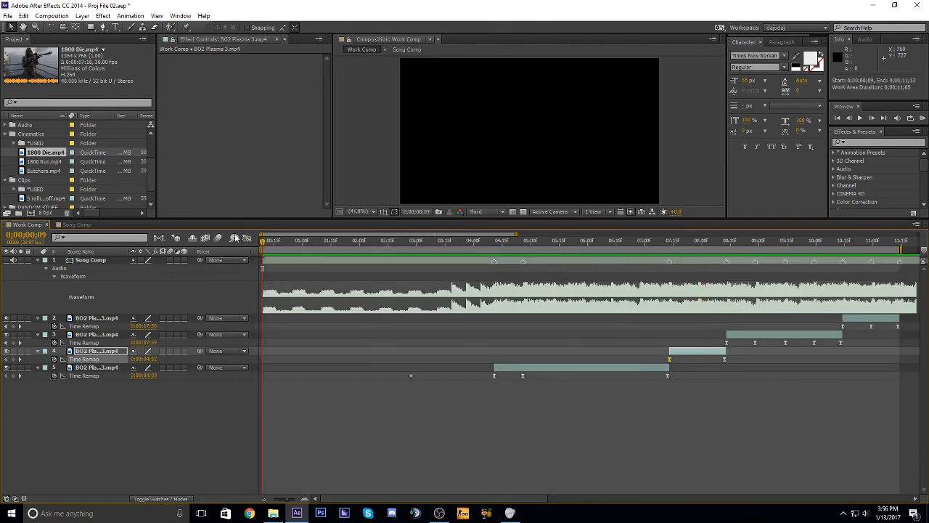
left_click(922, 120)
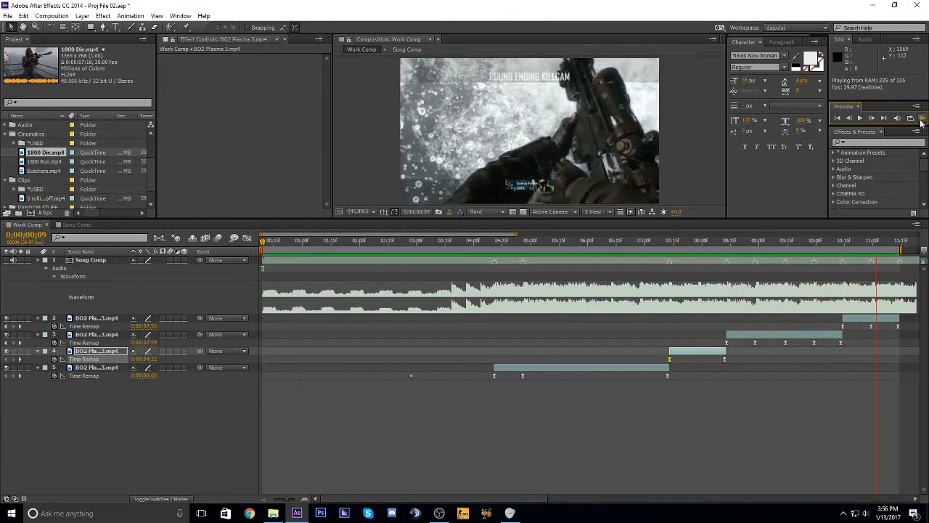
Move the current time to layer 4's first frame at 0;00;07;13 and examine the gunshot against the song marker.
left_click_drag(484, 242, 419, 234)
left_click_drag(496, 244, 695, 254)
key("i")
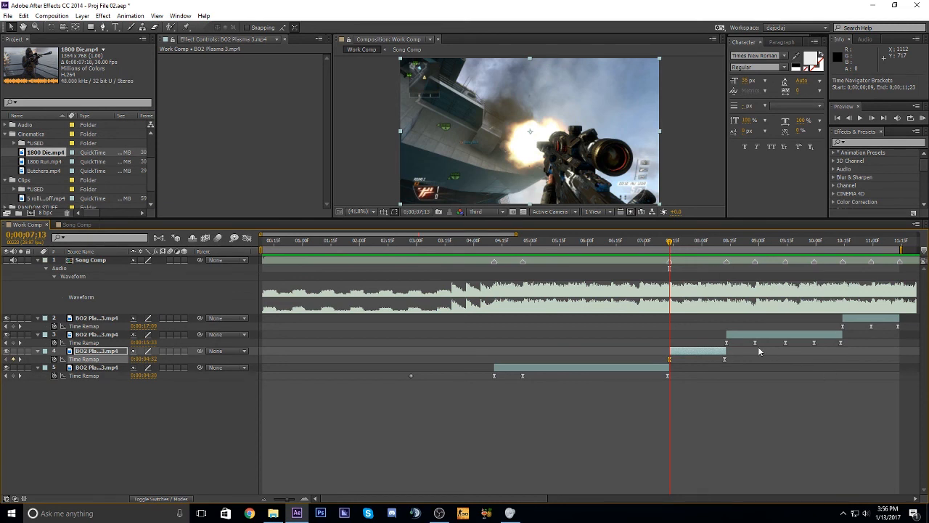
left_click(707, 350)
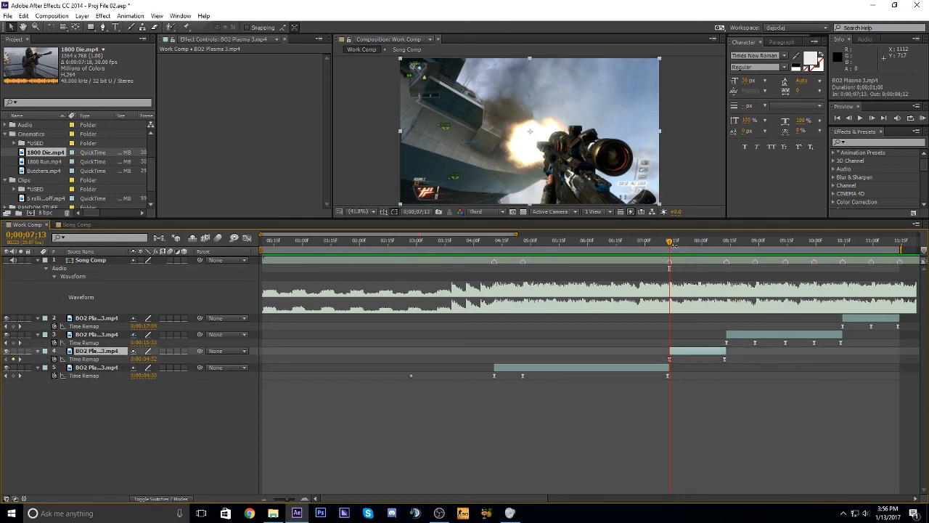
left_click(680, 264)
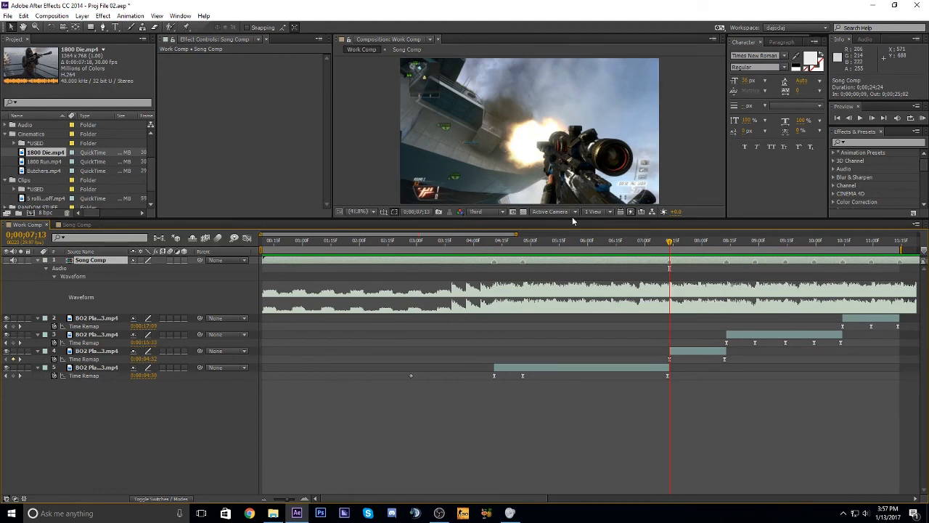
Look through the _Project File folder and its Clips folder in File Explorer, returning to After Effects with layer 5 selected.
left_click(273, 514)
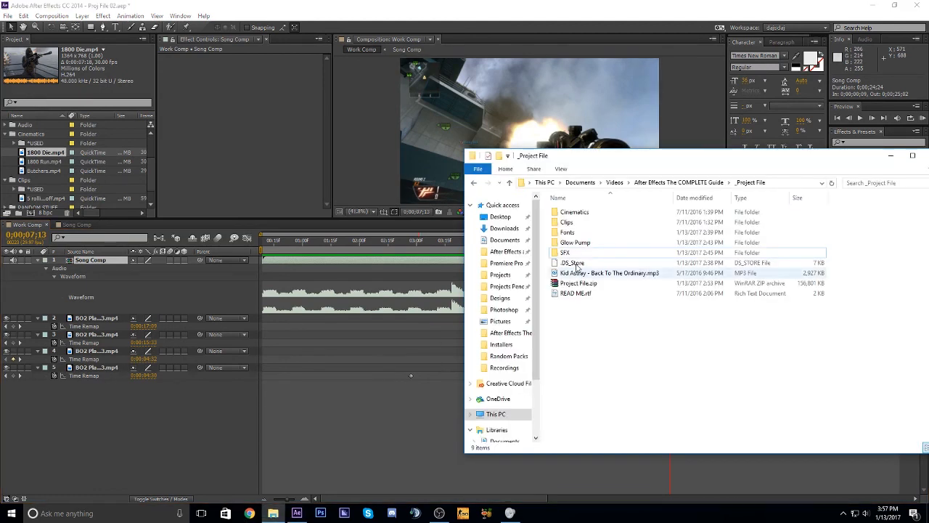
left_click_drag(601, 327, 587, 210)
left_click(592, 326)
left_click(600, 246)
left_click(607, 222)
double_click(607, 222)
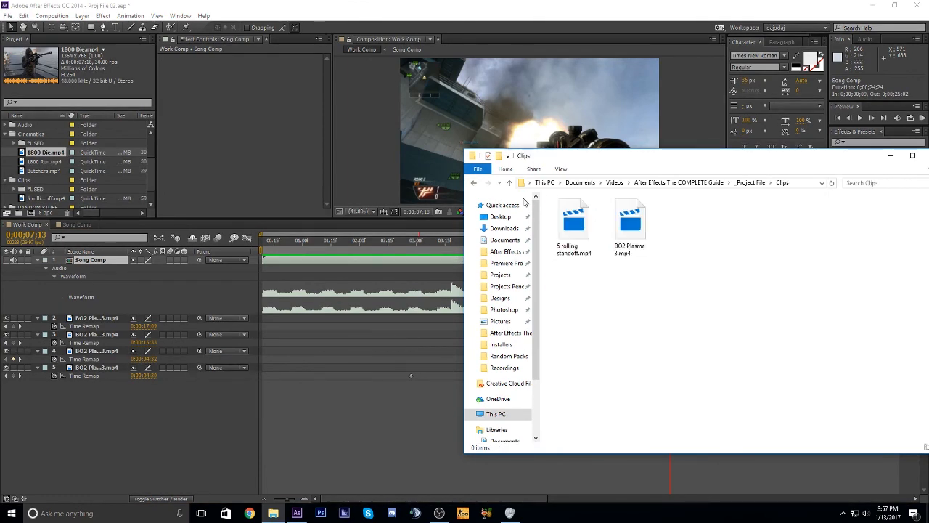
left_click(475, 184)
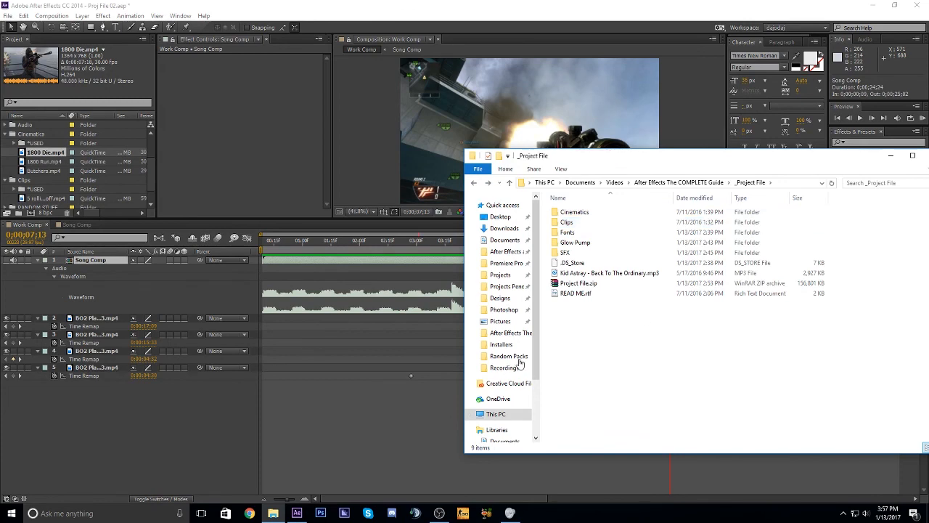
left_click(402, 417)
left_click(581, 368)
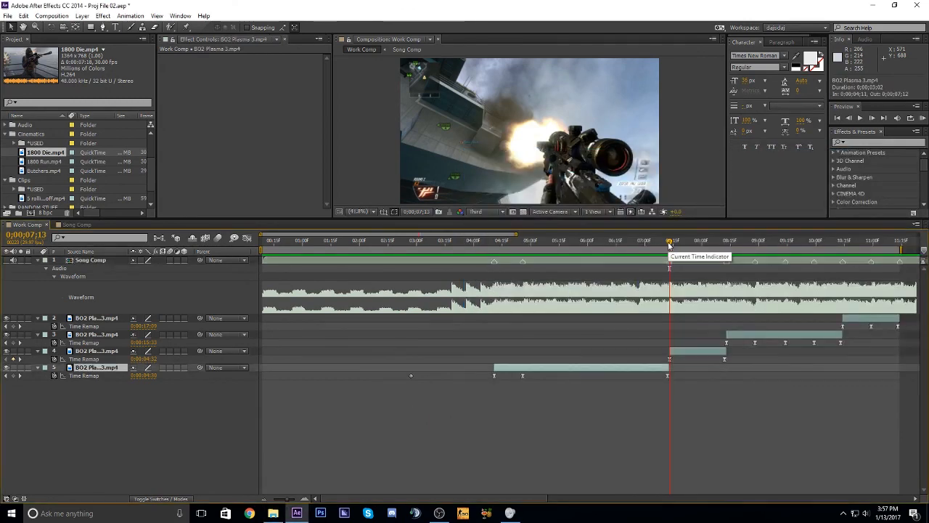